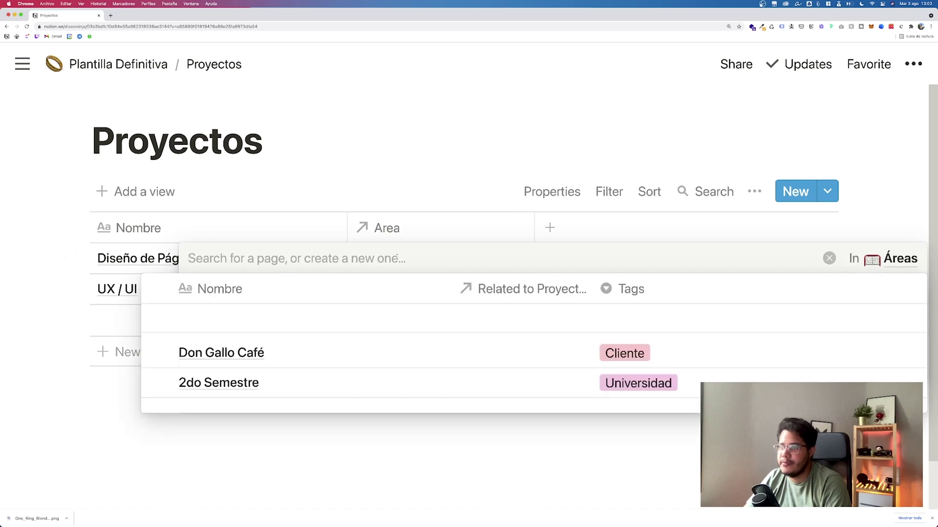
Step: Link the first project to the Don Gallo Café area and UX / UI to 2do Semestre
click(381, 180)
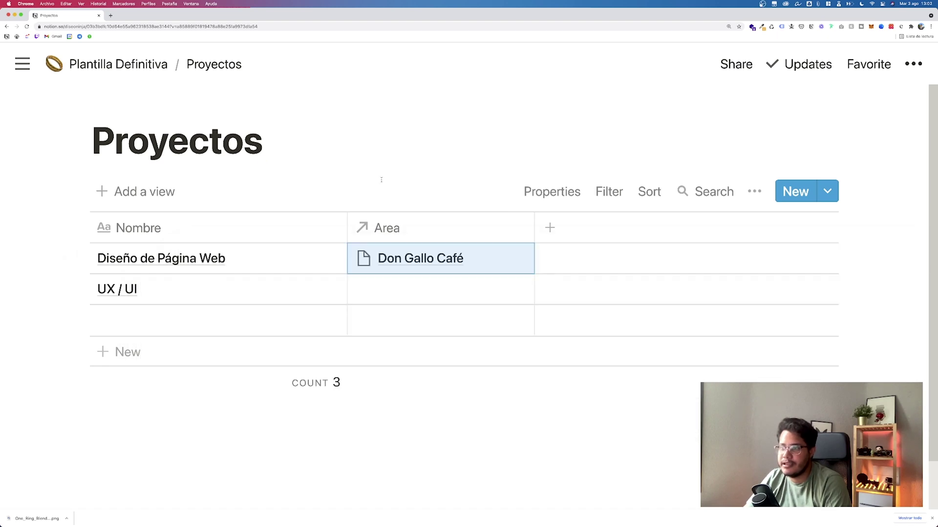
click(392, 283)
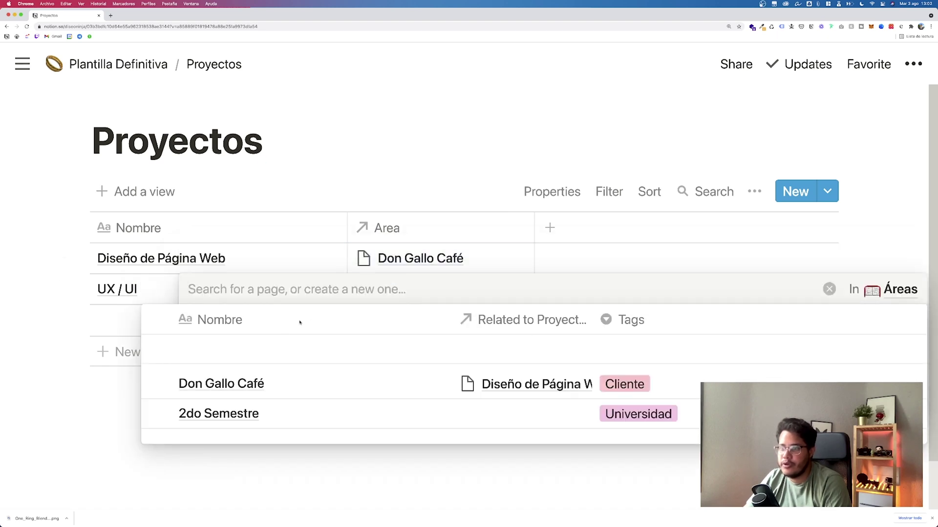
click(160, 409)
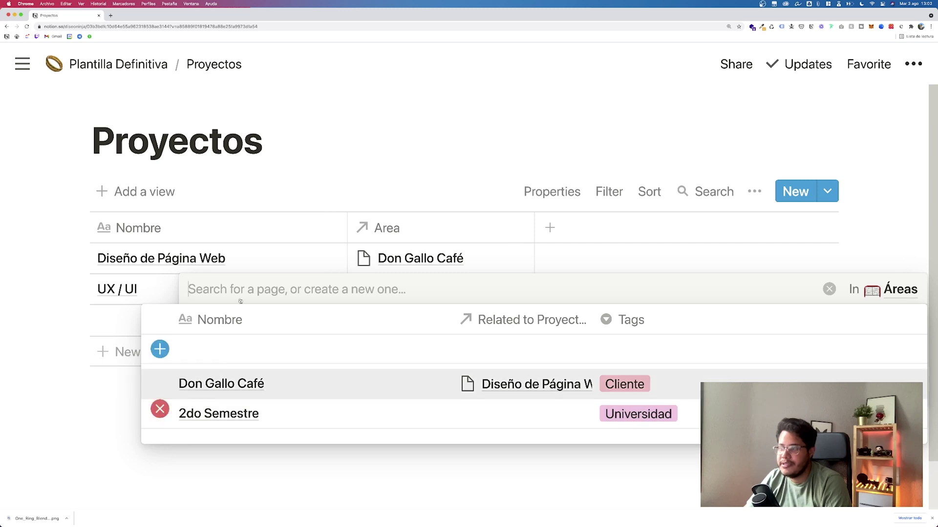
click(408, 155)
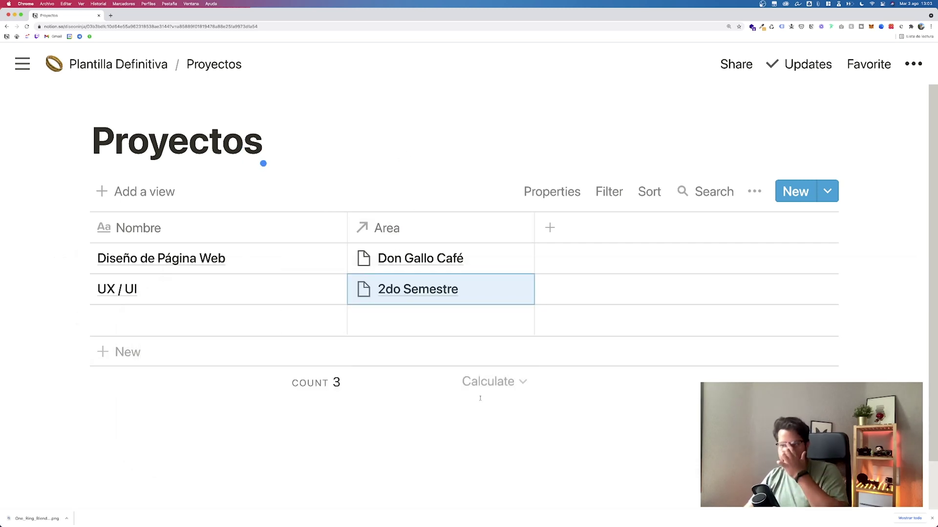
click(407, 414)
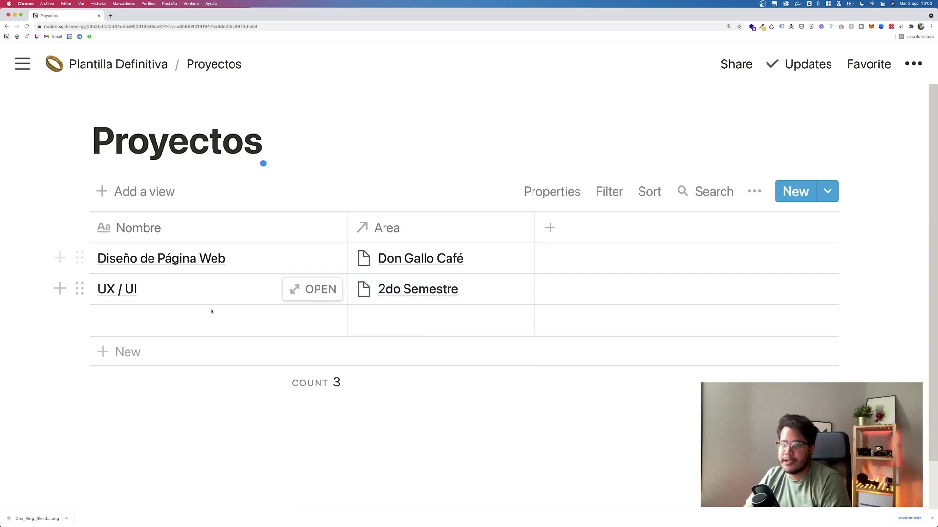
Step: Add project 'Campañas de Facebook Ads' linked to Don Gallo Café, then start a Proyectos page icon
click(203, 322)
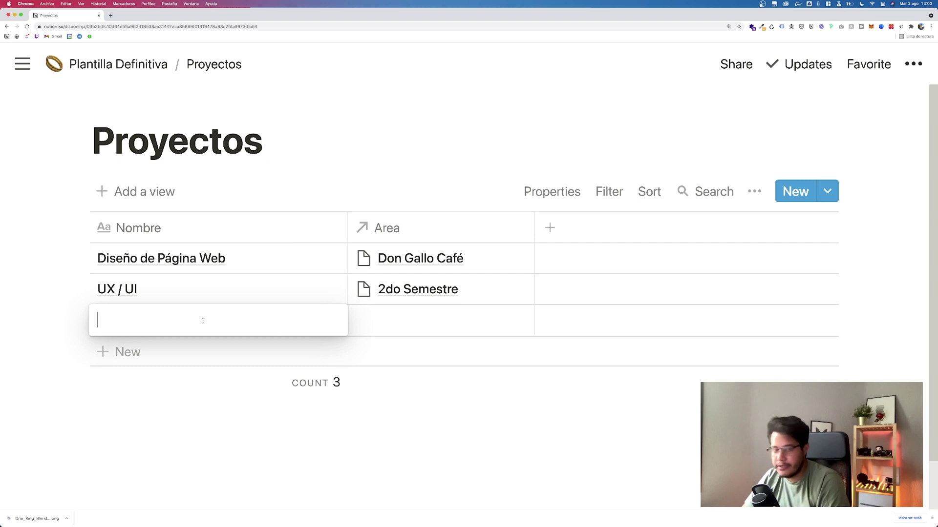
text(Campañas)
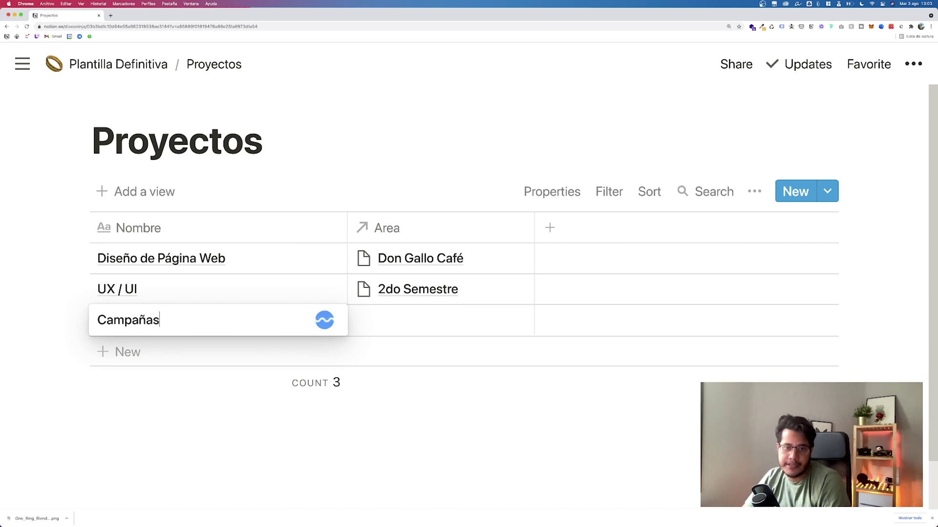
text( de Facebook Ads)
key(Return)
click(414, 319)
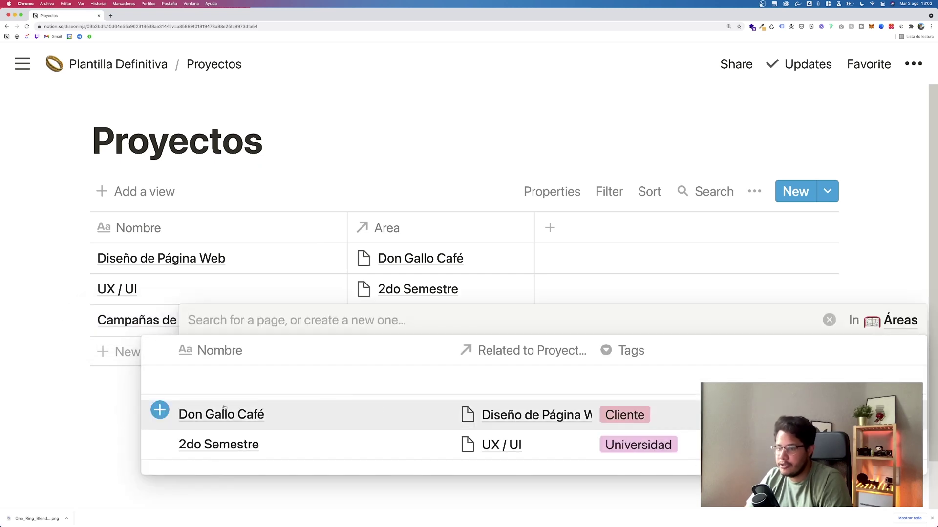
click(160, 410)
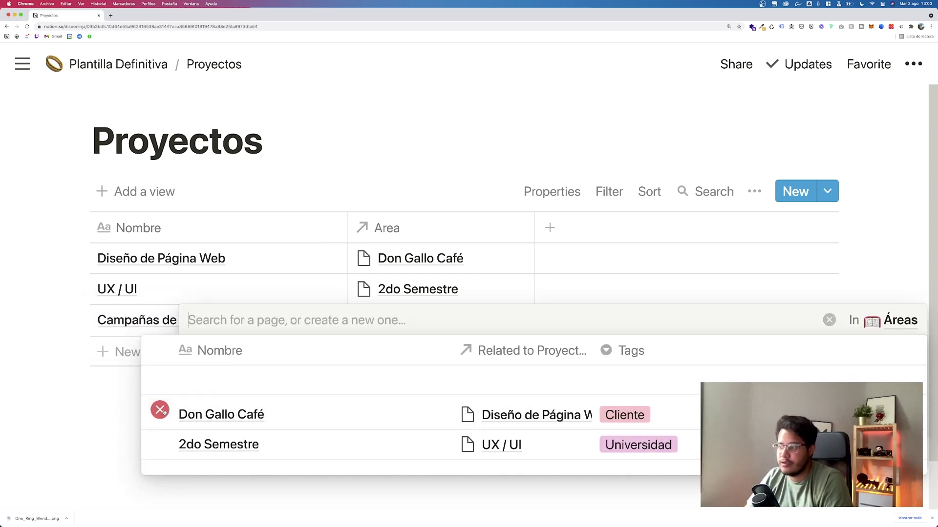
key(Escape)
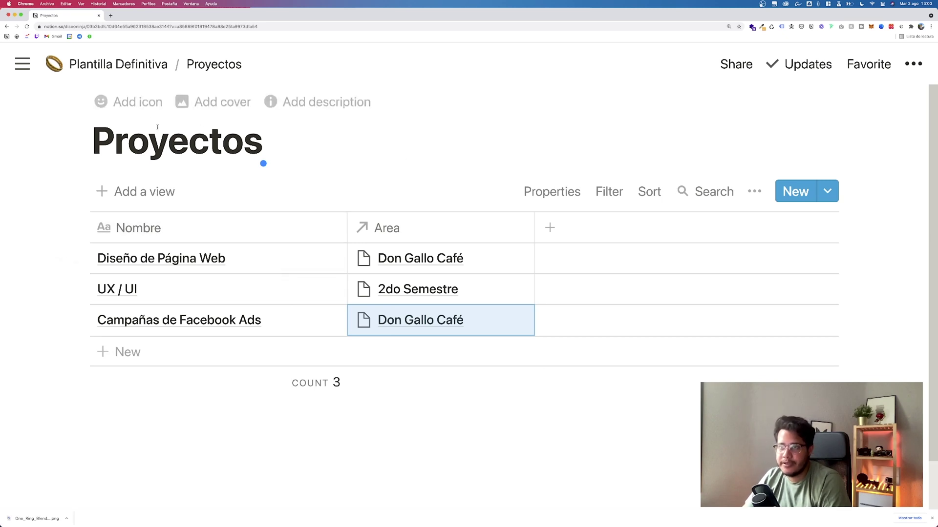
click(133, 102)
click(111, 144)
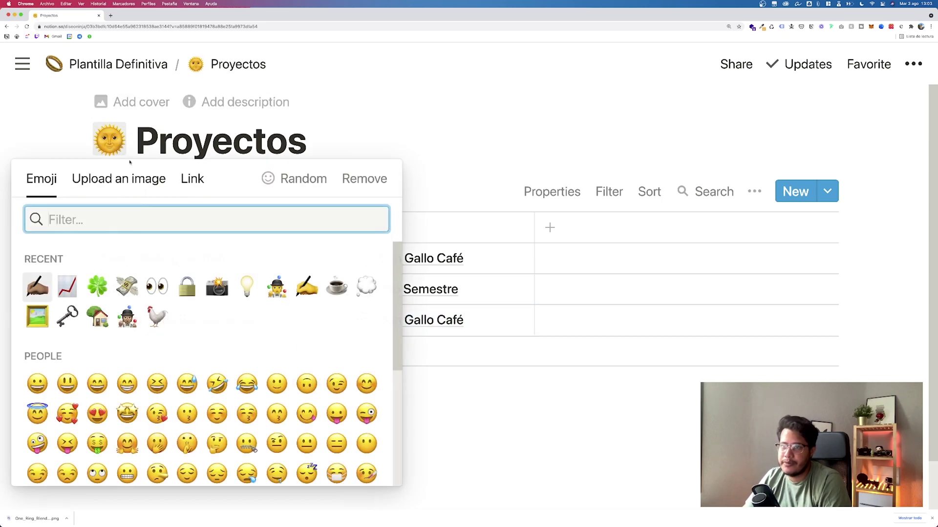
Step: Use the chart emoji as the Proyectos icon and make Lista de tareas a table
click(67, 286)
click(118, 64)
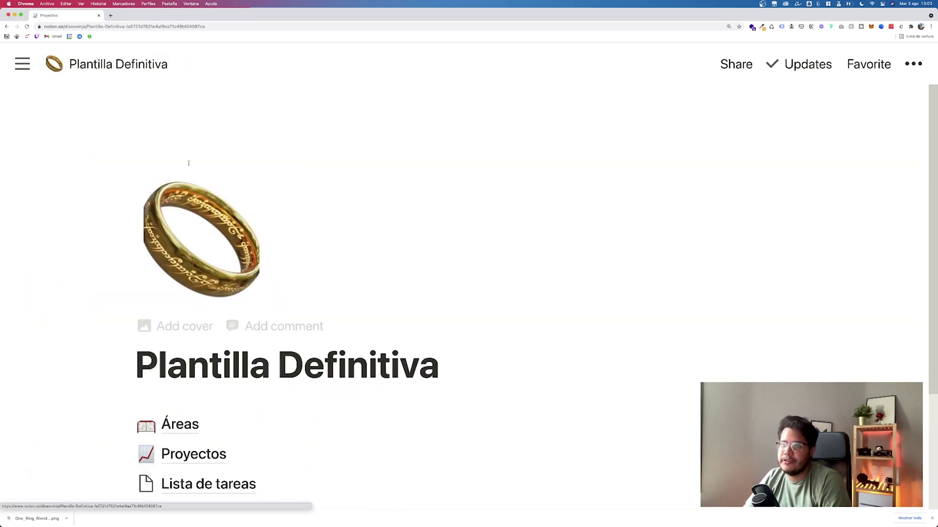
scroll(223, 244, down, 3)
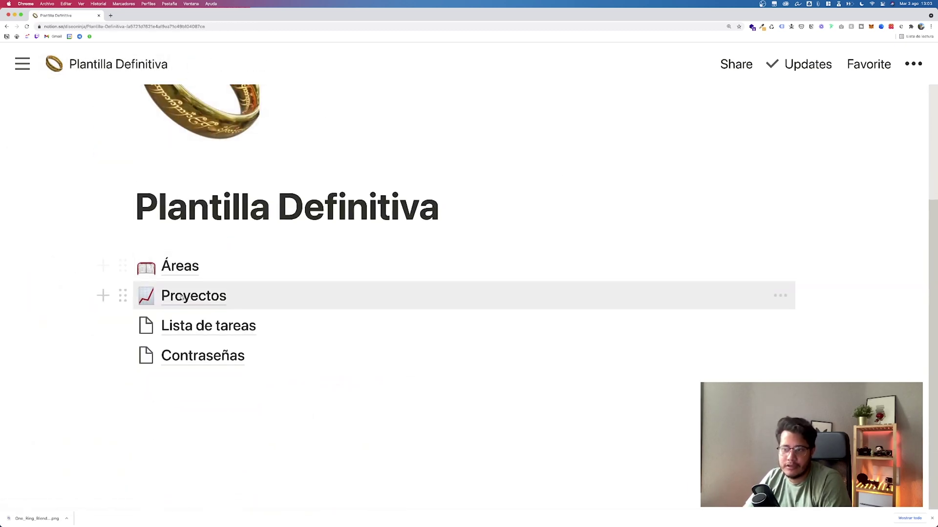
click(215, 326)
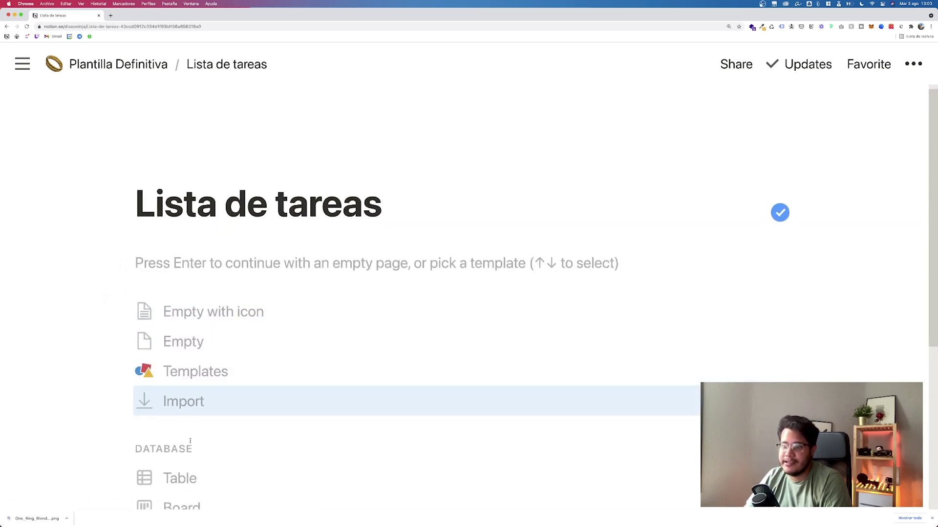
click(189, 478)
Step: Rename the first column to Tarea and turn Tags into a Prioridad select column
click(172, 234)
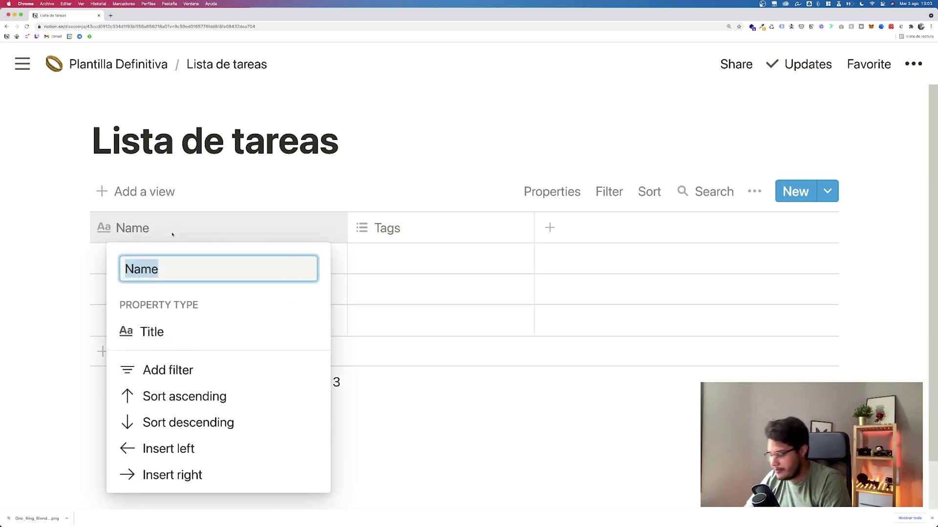
text(Tarea)
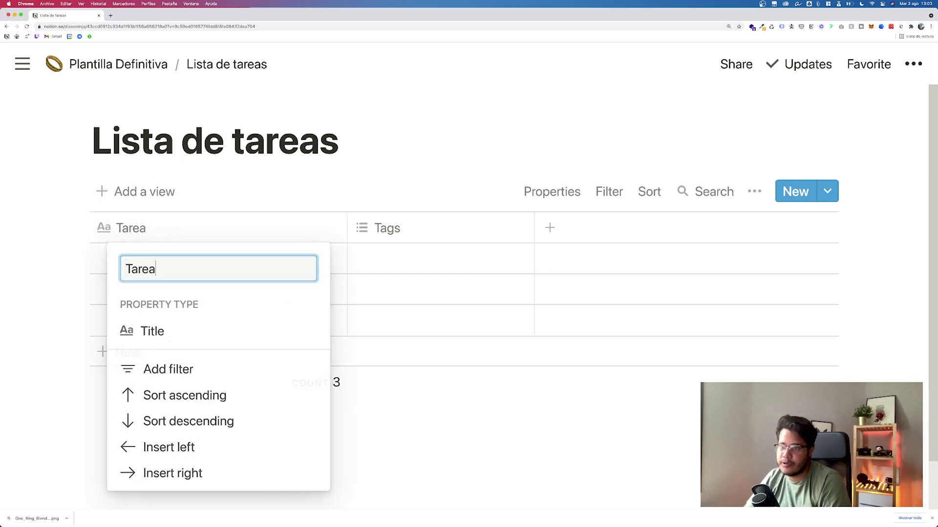
key(Return)
click(397, 228)
text(Prioridad)
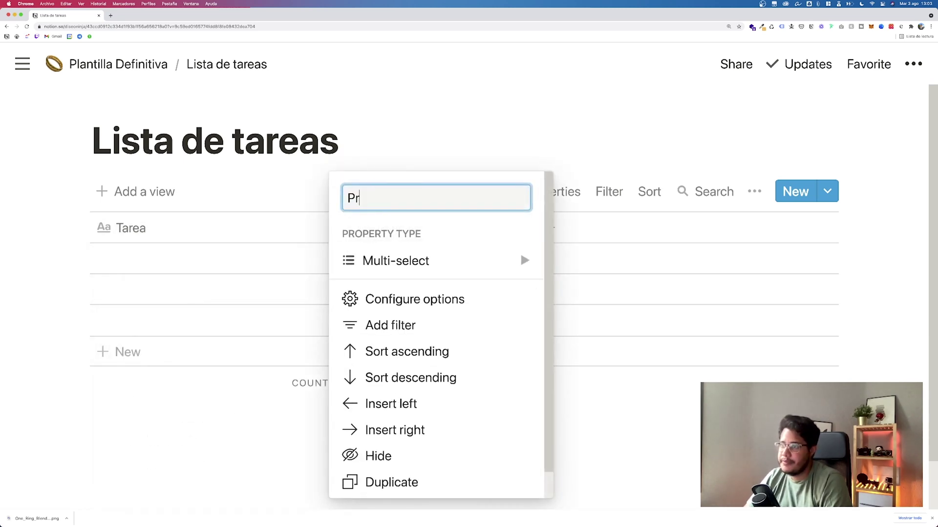
click(430, 260)
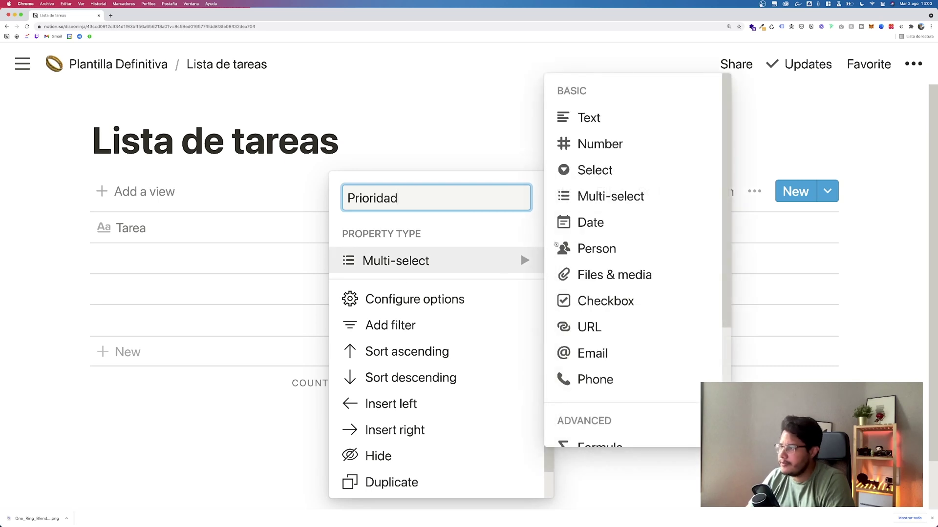
click(586, 169)
click(439, 262)
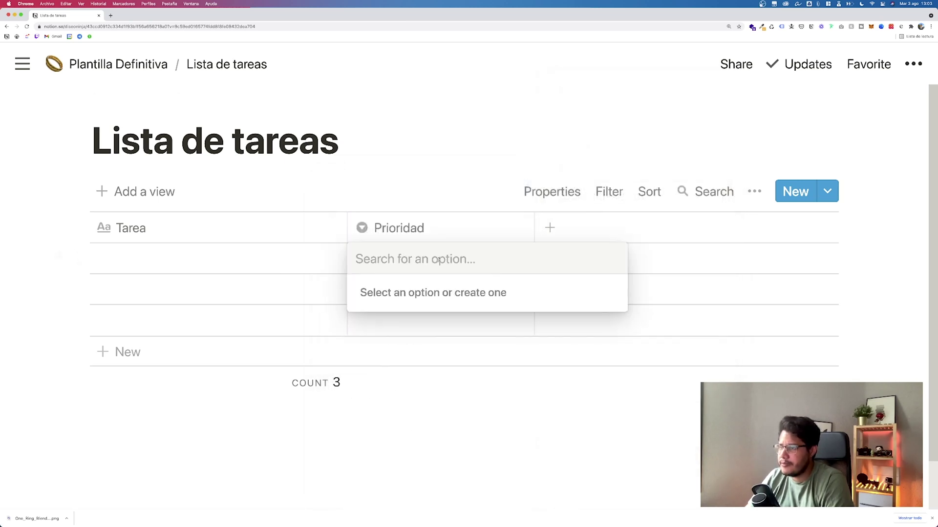
Step: Create and assign priorities De vida o muerte, Alta and Algún día to the first three tasks
text(Alta)
key(super+a)
text(De vida o muerte)
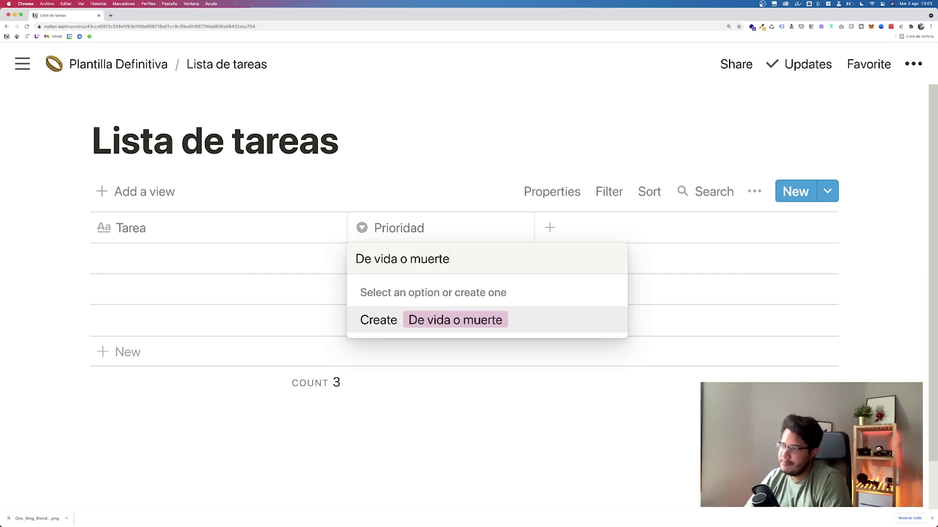
key(Return)
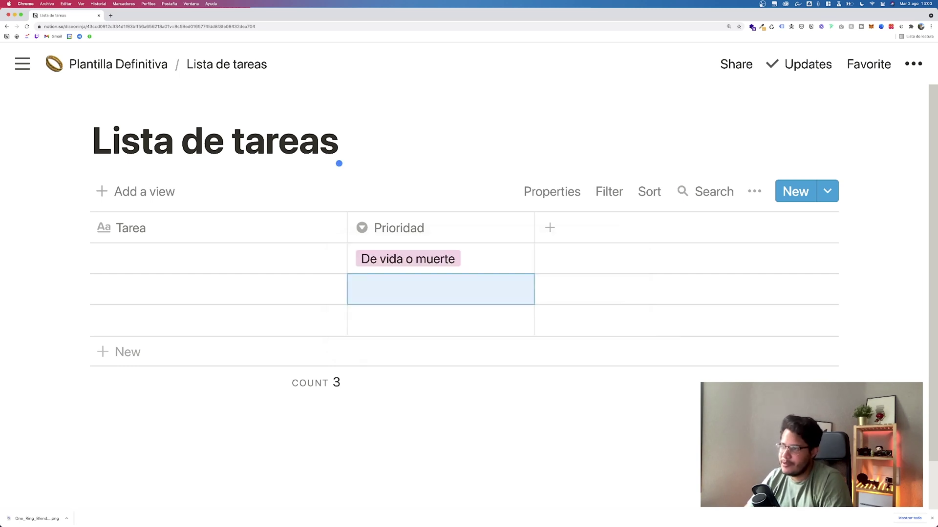
click(442, 284)
text(Alta)
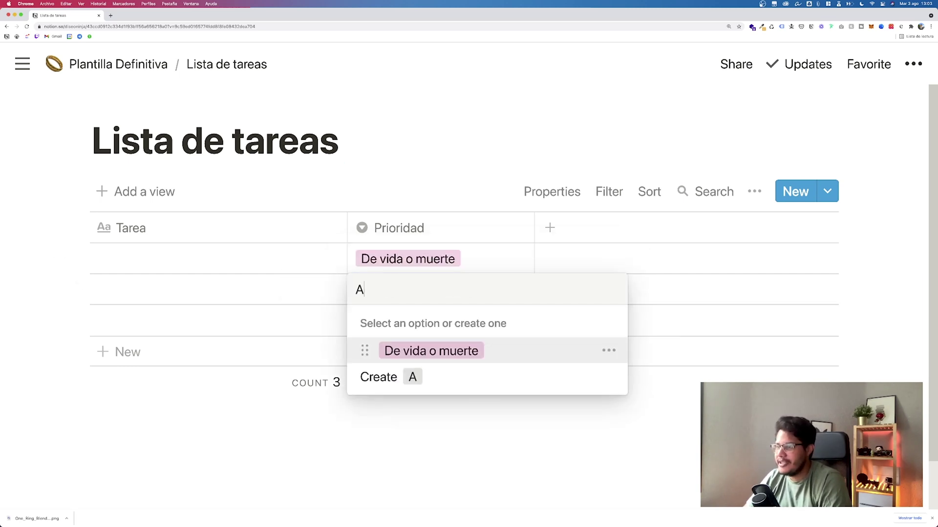
key(Return)
click(426, 313)
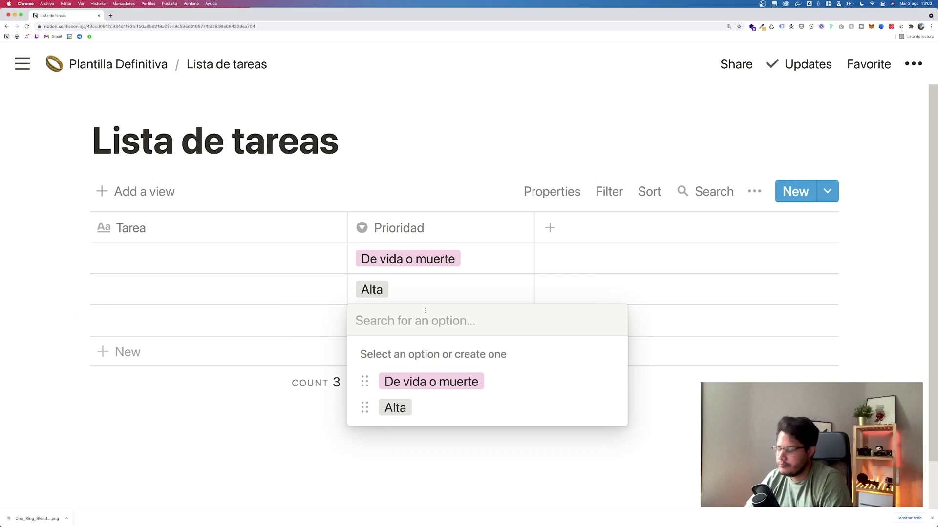
text(Alg)
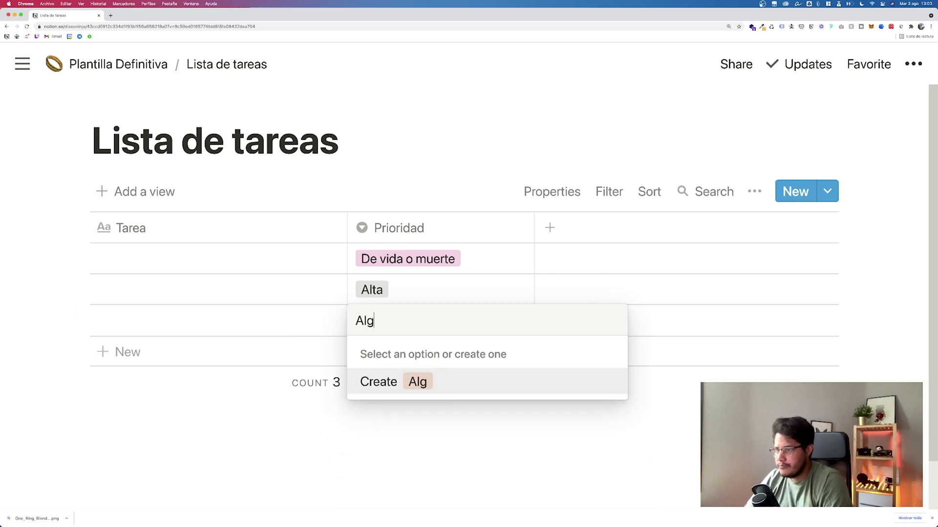
text(ún día)
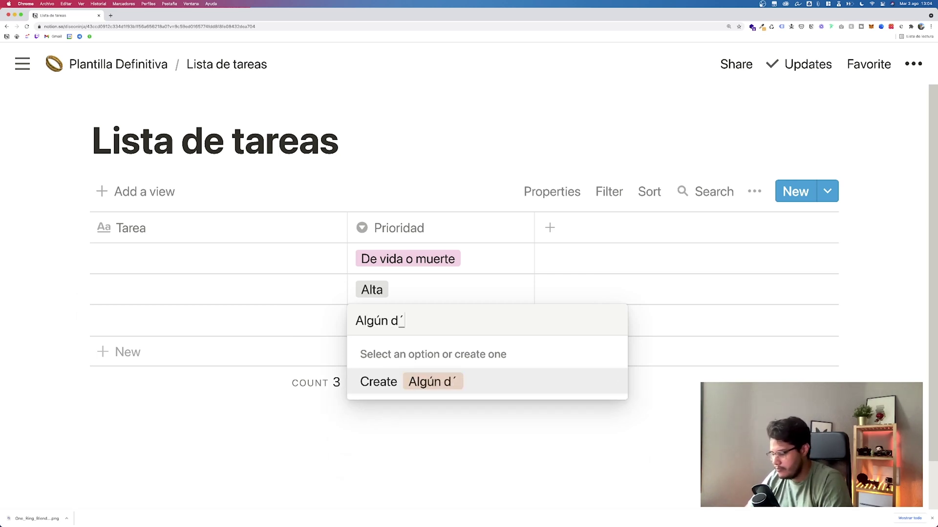
key(Return)
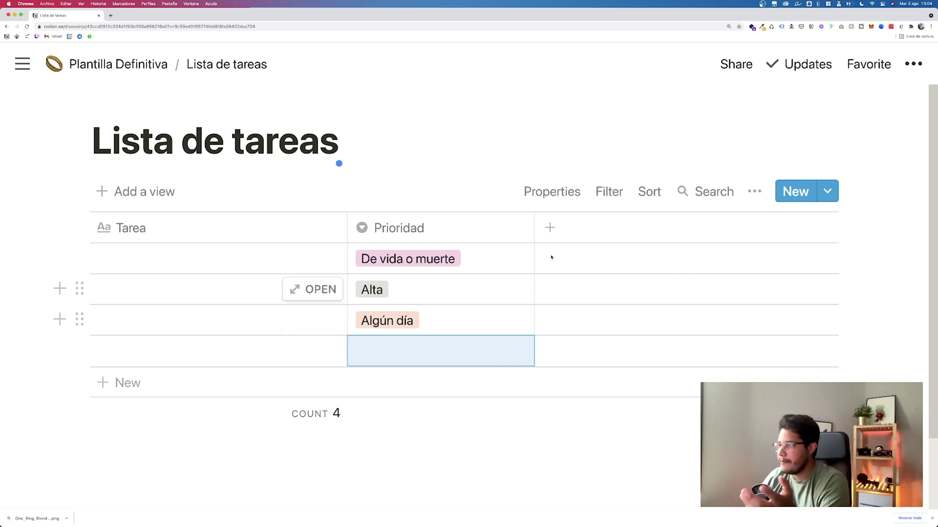
click(550, 228)
Step: Make the new column a date property named Fecha
mouse_move(571, 267)
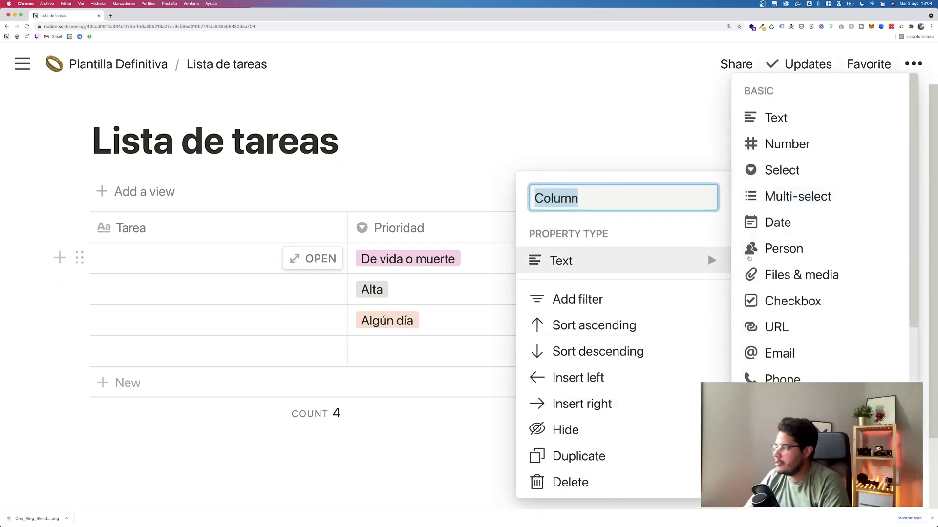
click(775, 224)
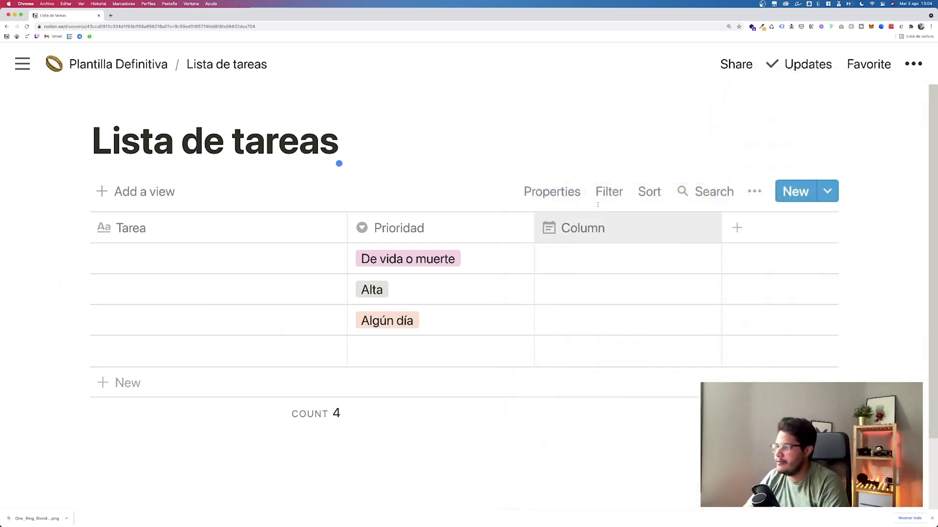
click(565, 235)
text(Fecha)
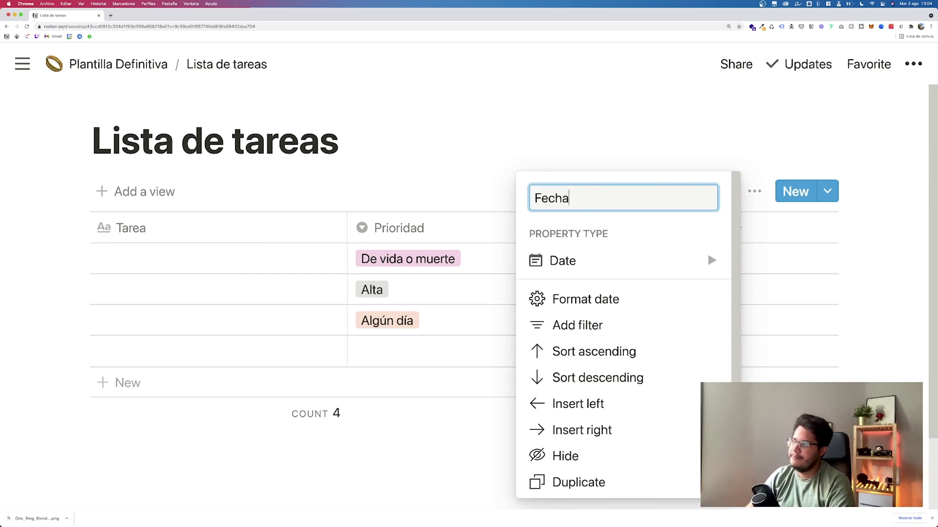
key(Return)
Step: Date the first task August 10, 2021 and the second August 26, 2021
click(571, 260)
click(600, 174)
click(465, 158)
click(607, 293)
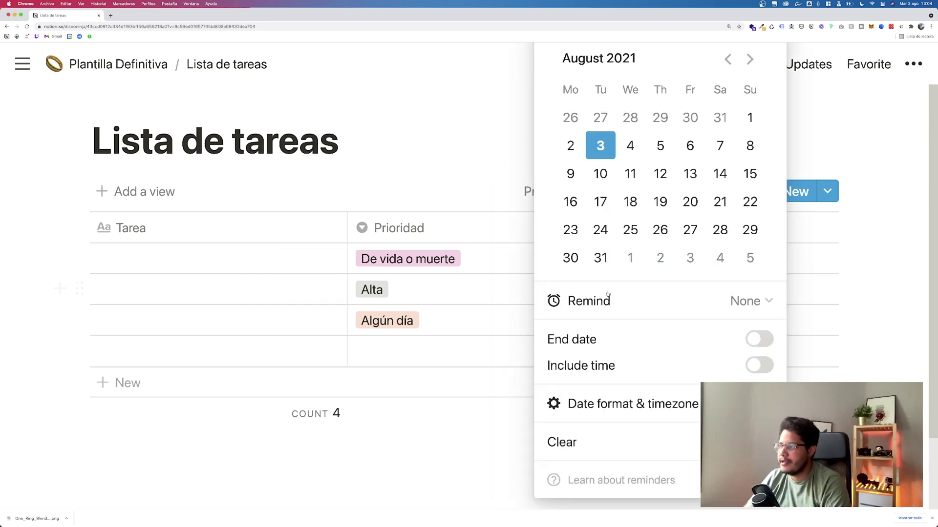
click(659, 230)
click(399, 161)
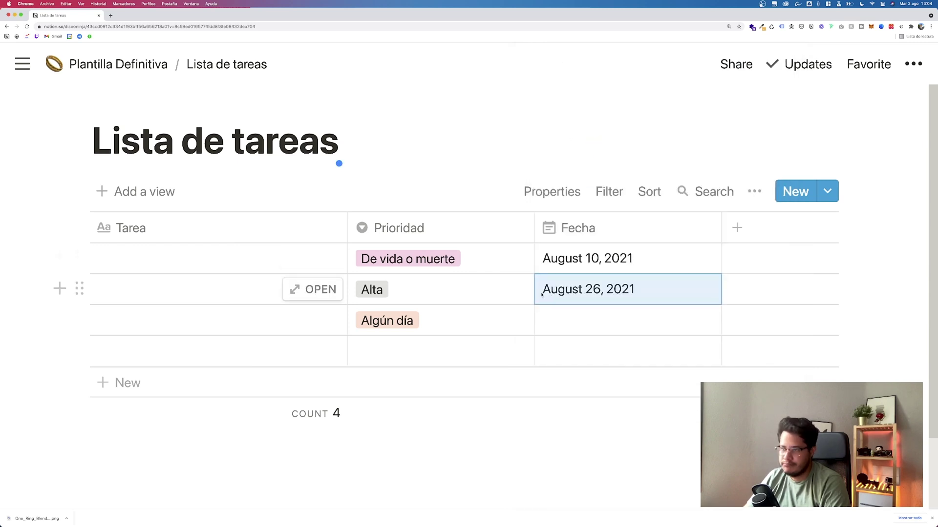
click(223, 258)
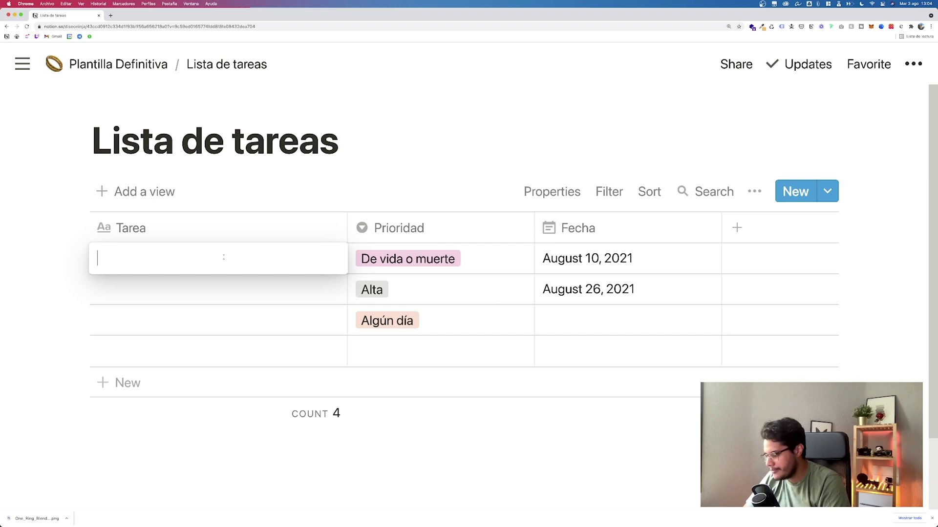
Step: Name the first two tasks 'Diseñar la Home' and 'Diseños de capañas de Facebook'
text(Diseñar la Home)
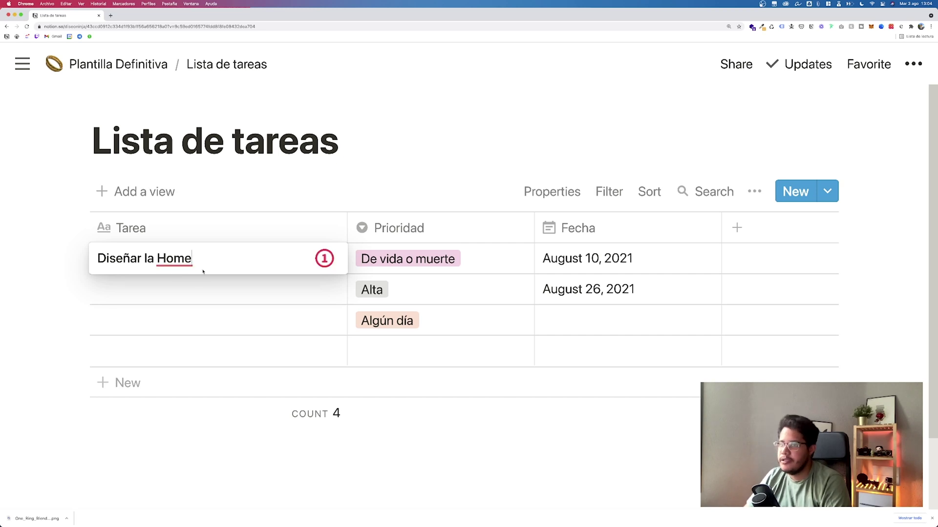
key(Return)
click(195, 292)
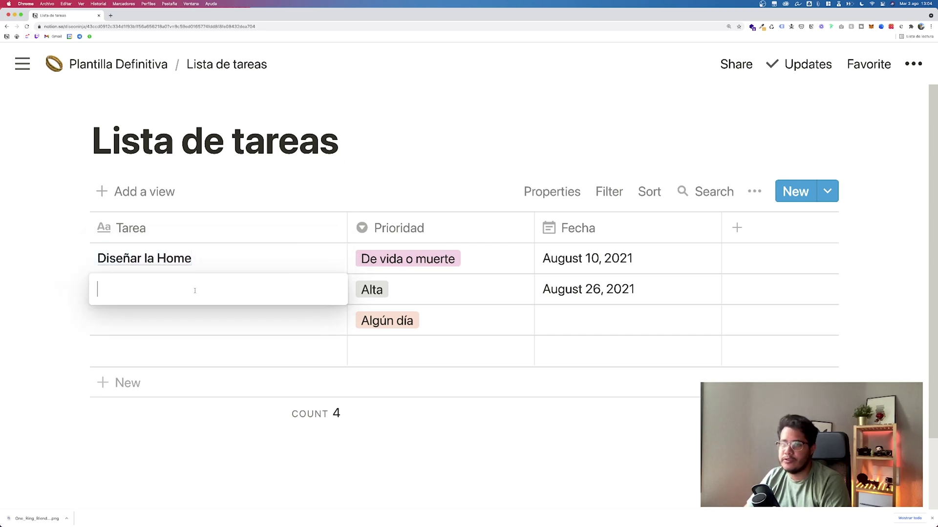
text(Diseños de capamas)
key(BackSpace)
key(BackSpace)
text(ñas de Facebook)
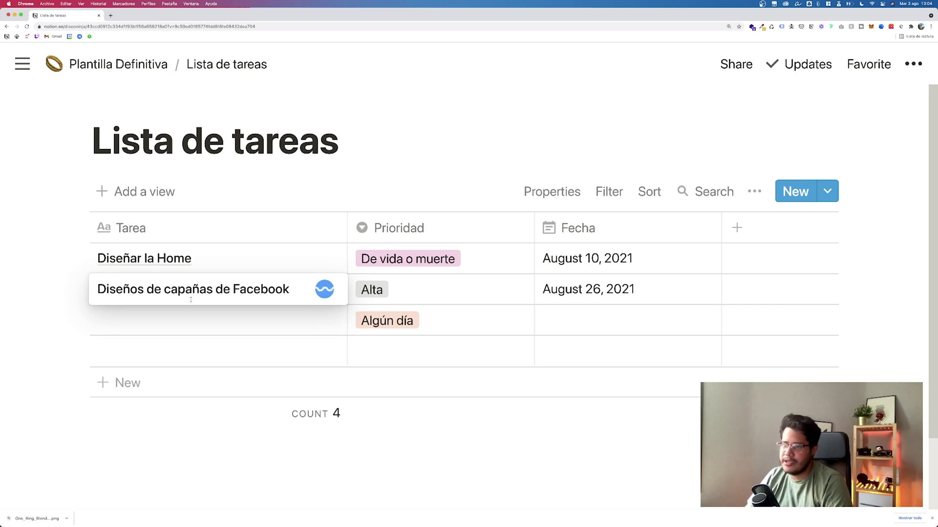
key(Escape)
Step: Name the third task 'Estudiar para la prueba' and date it August 31, 2021
click(190, 321)
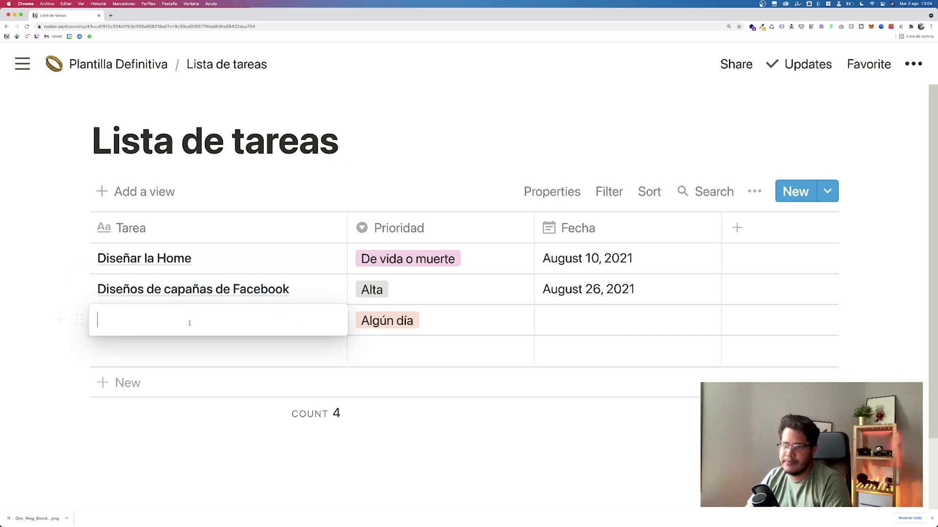
text(Estudair)
key(BackSpace)
text(iar pa)
key(BackSpace)
text(para la prueba)
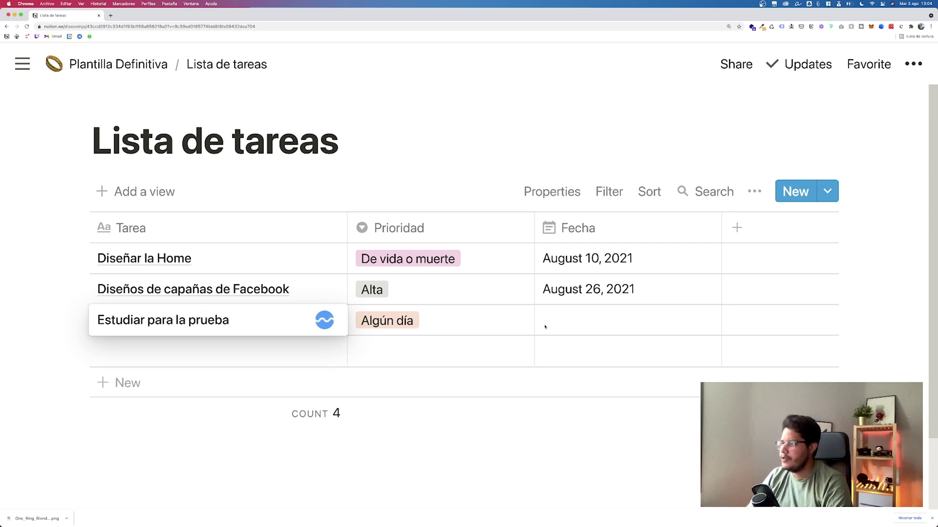
key(Return)
click(572, 318)
click(600, 257)
click(465, 429)
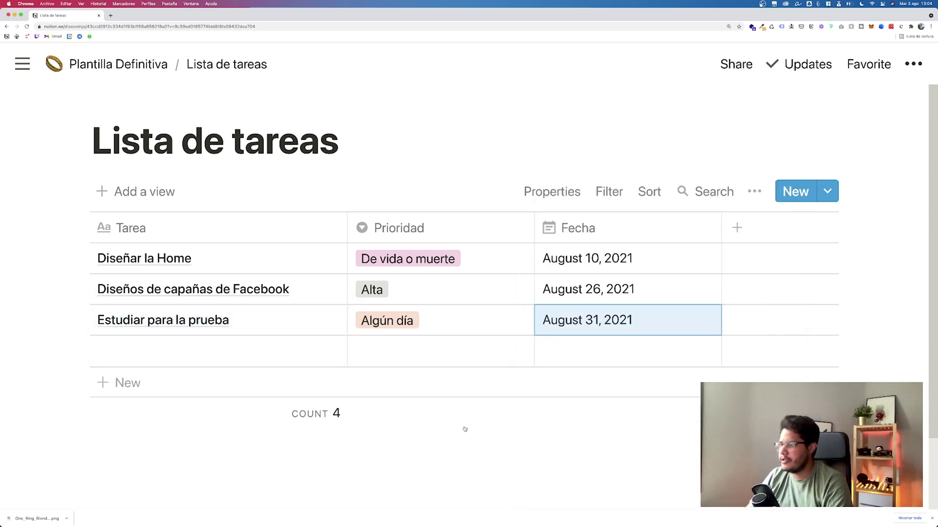
Step: Add a relation column to the task table that links to the Proyectos database
click(737, 228)
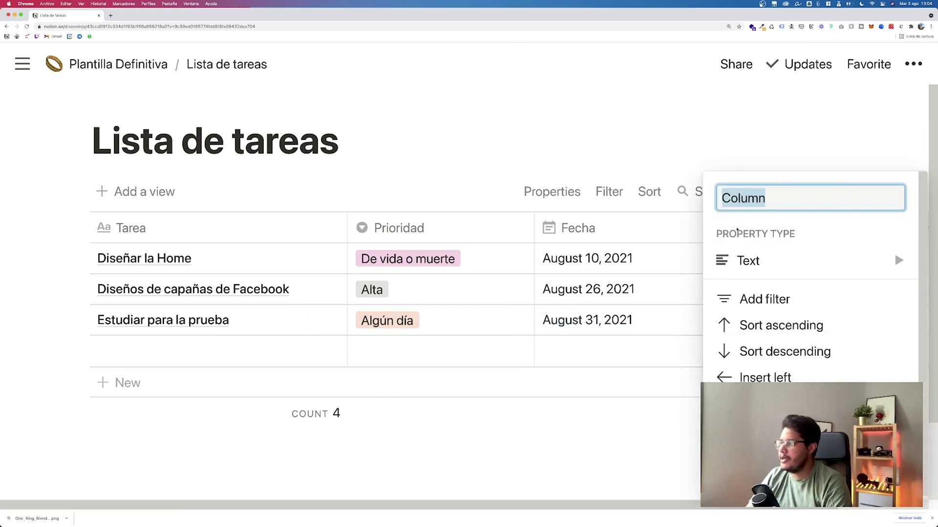
mouse_move(743, 256)
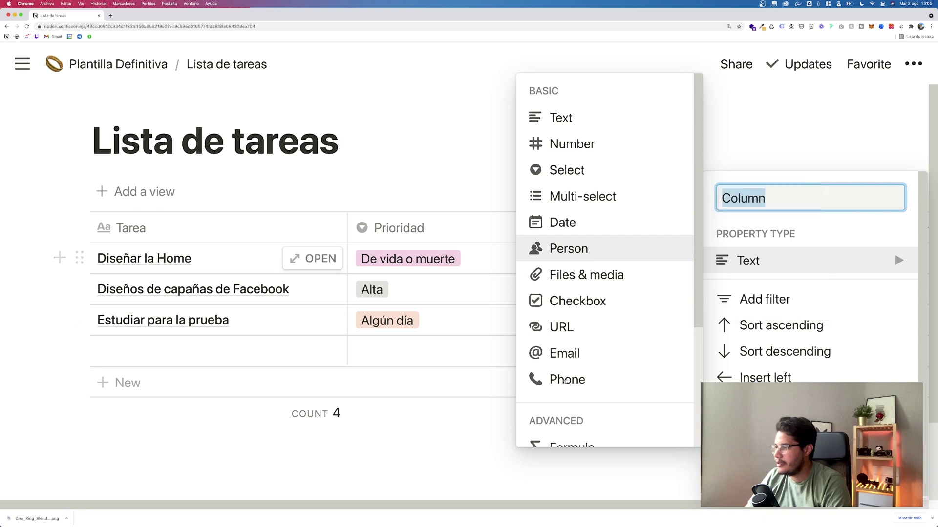
scroll(566, 381, down, 3)
click(561, 323)
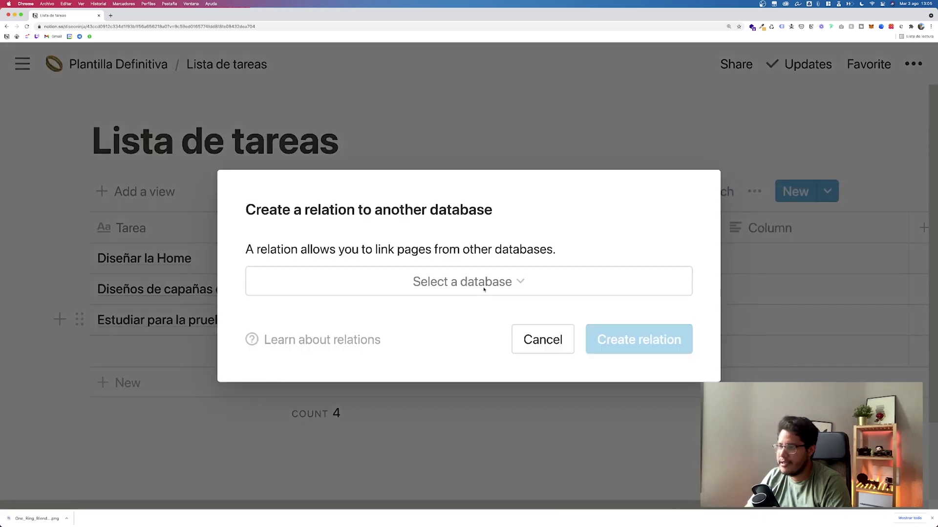
click(484, 289)
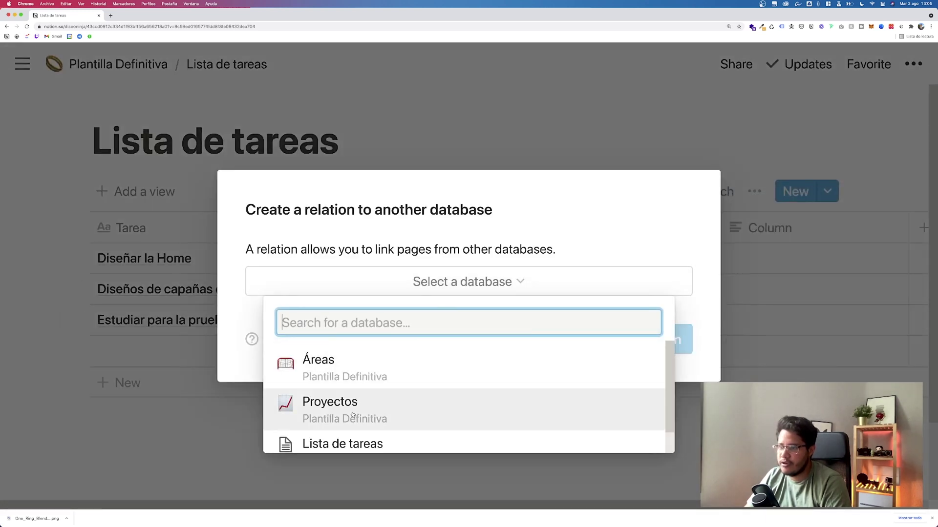
click(353, 415)
click(635, 340)
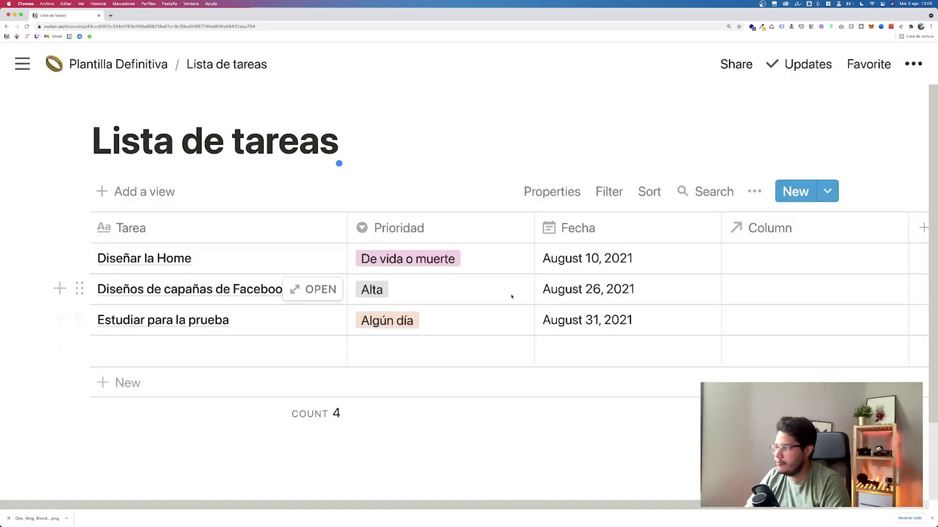
Step: Rename the new relation column to Proyectos
scroll(509, 296, right, 3)
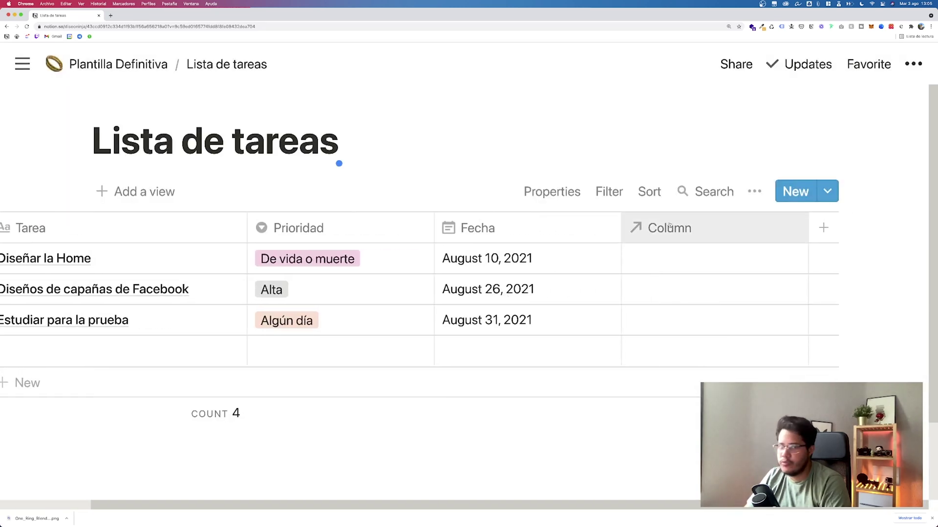
click(677, 238)
text(Pro)
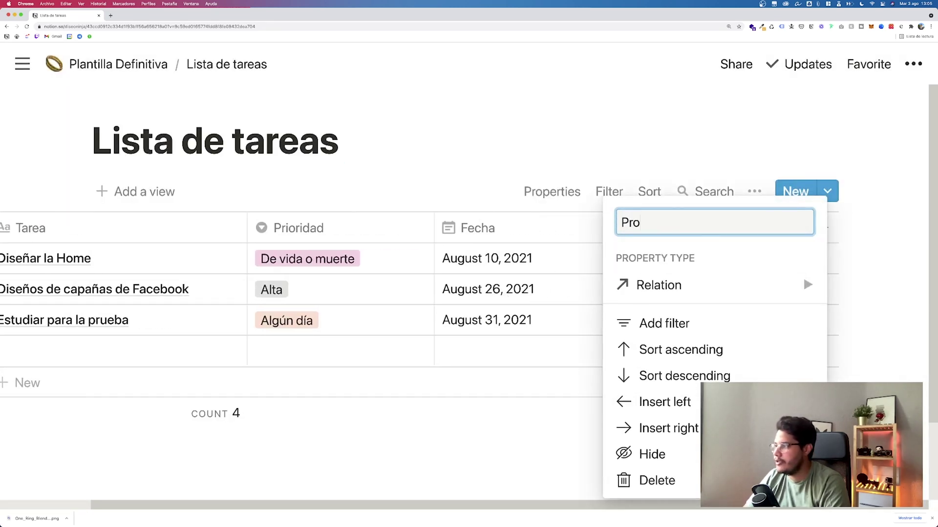
text(yectos)
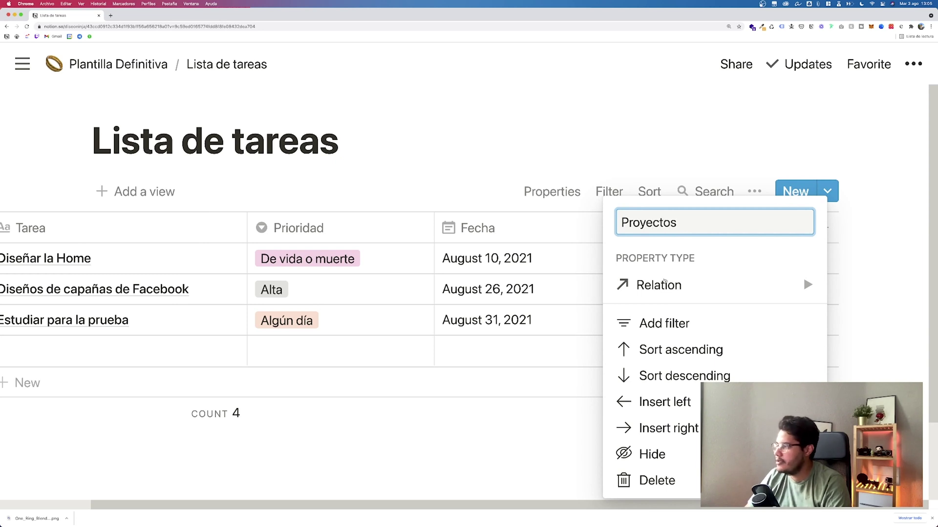
click(663, 285)
key(Escape)
key(Escape)
click(667, 260)
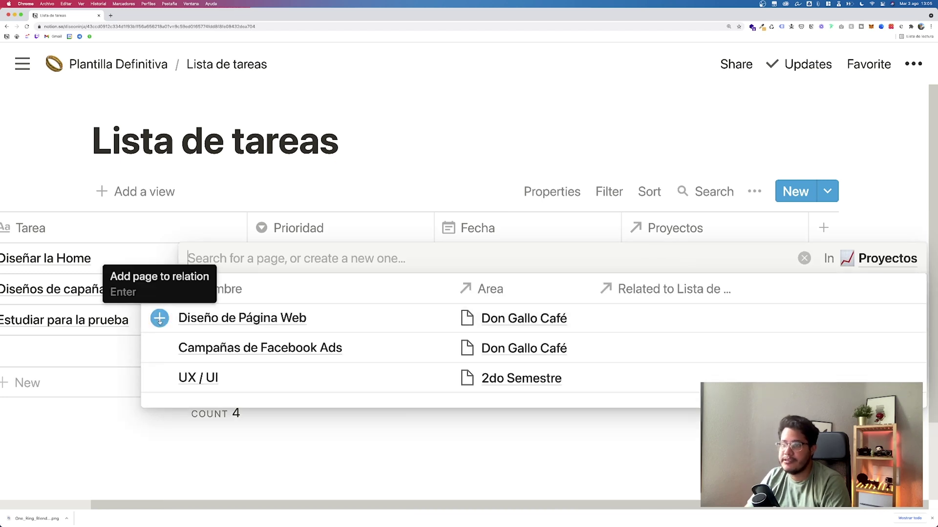
Step: Link the tasks to Diseño de Página Web, Campañas de Facebook Ads and UX / UI respectively
click(160, 318)
click(432, 161)
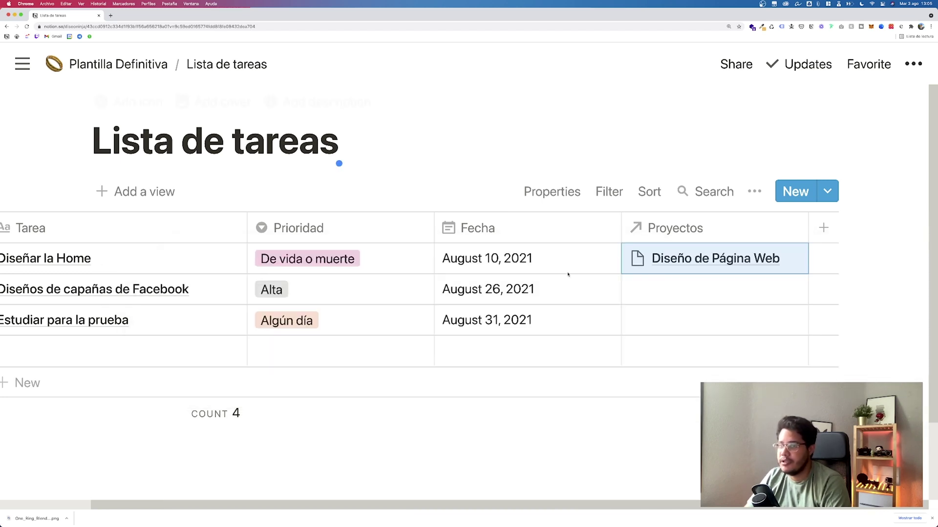
click(651, 290)
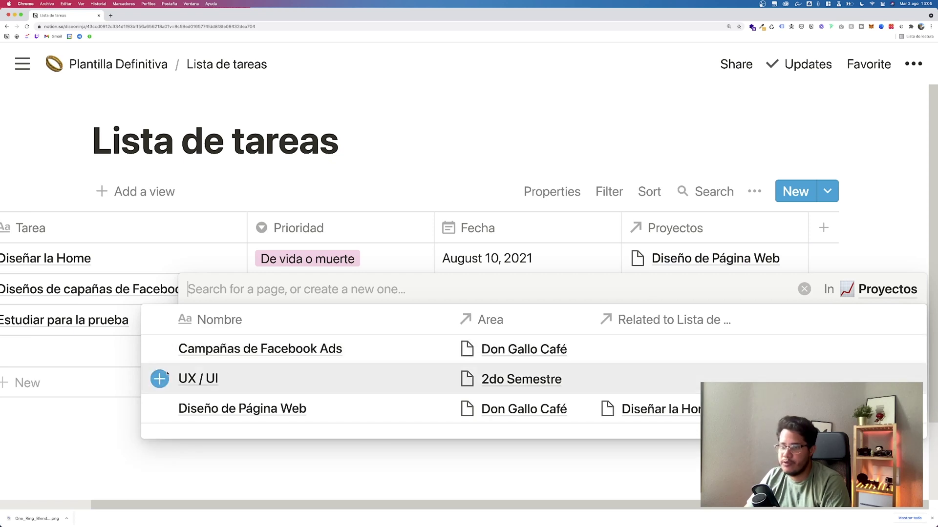
click(159, 349)
click(435, 154)
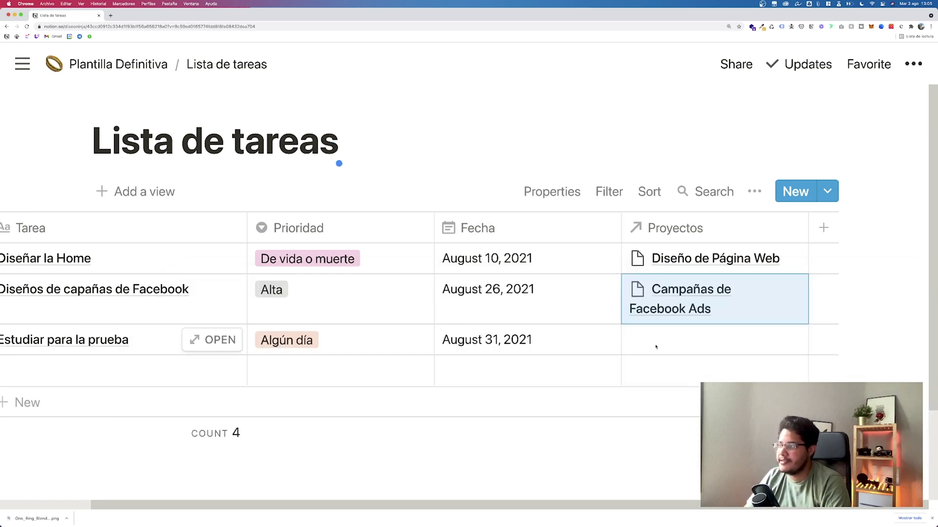
click(658, 341)
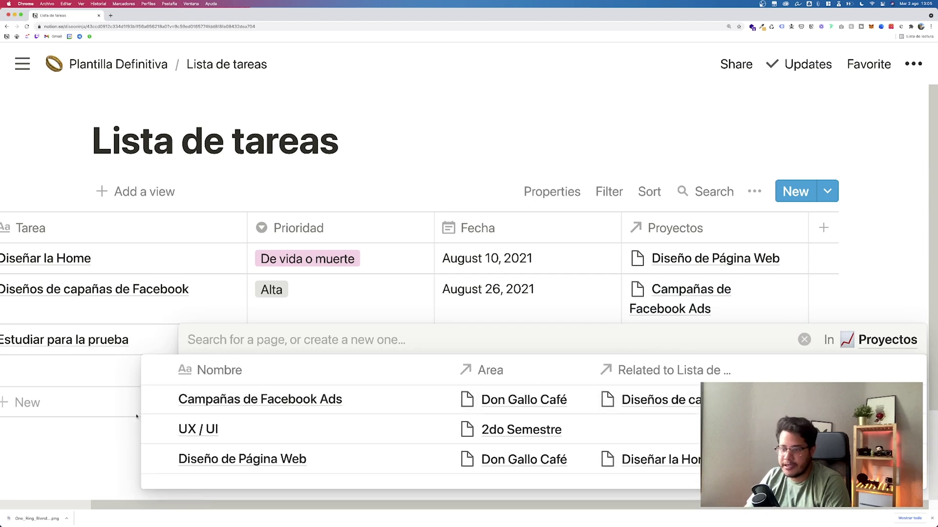
click(156, 431)
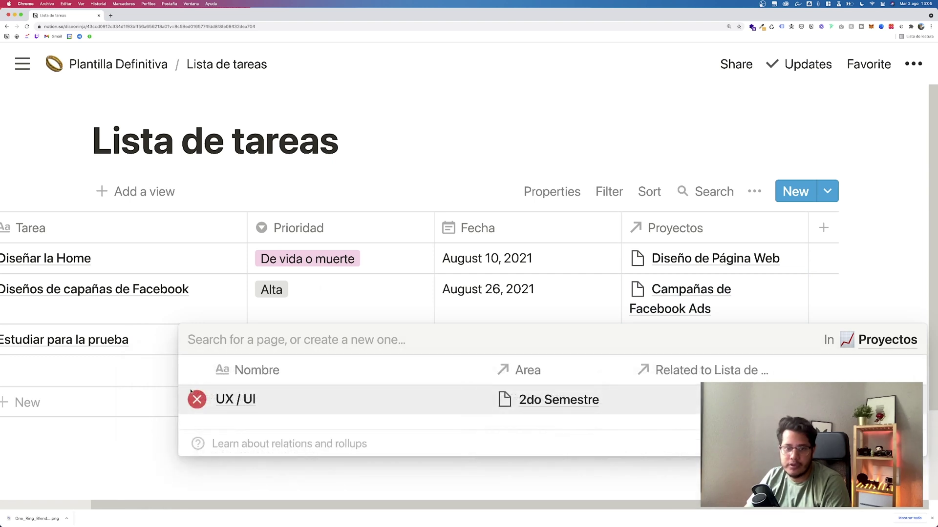
click(425, 182)
scroll(425, 291, down, 3)
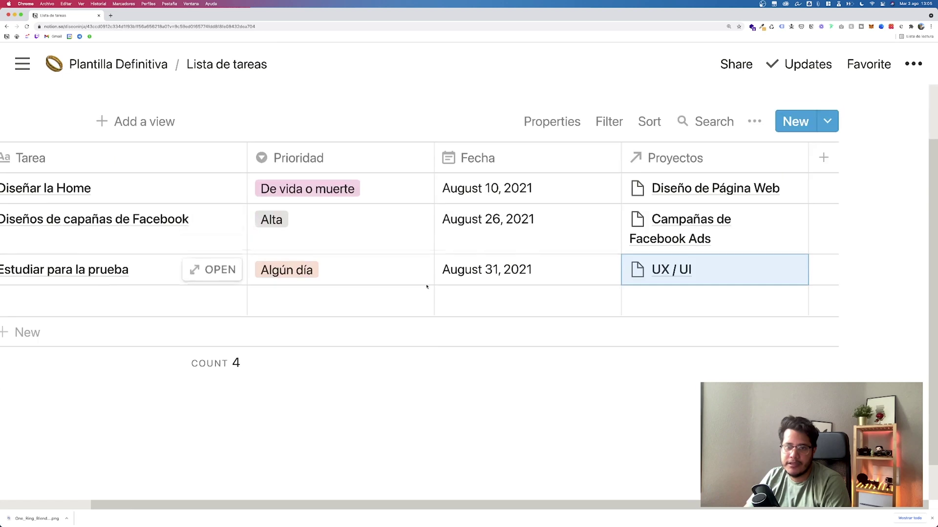
scroll(418, 308, left, 3)
scroll(417, 306, up, 2)
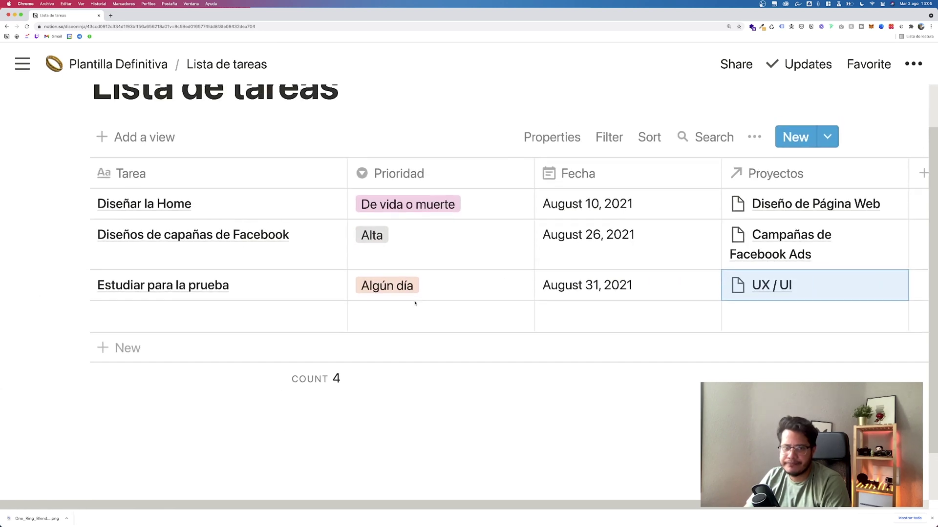
scroll(415, 302, up, 2)
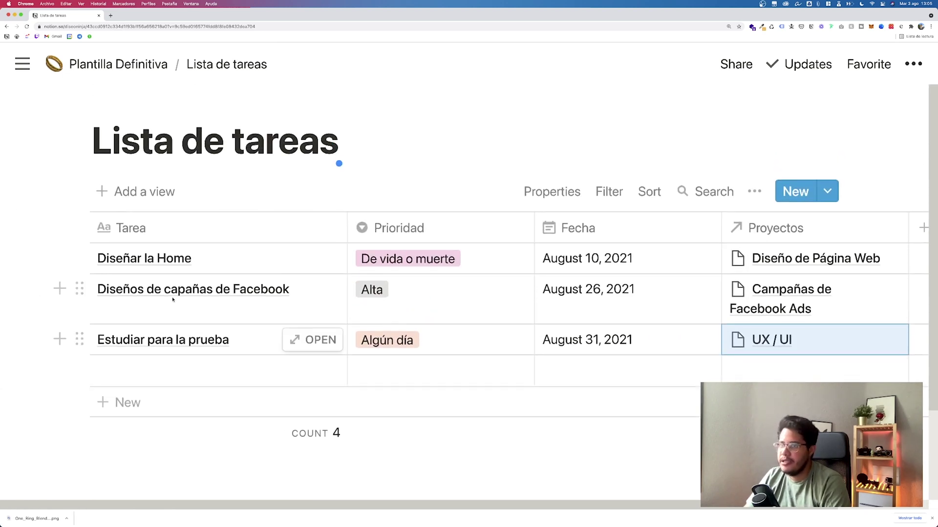
Step: Give Lista de tareas a green ✅ check-mark icon on the Plantilla Definitiva page
click(125, 64)
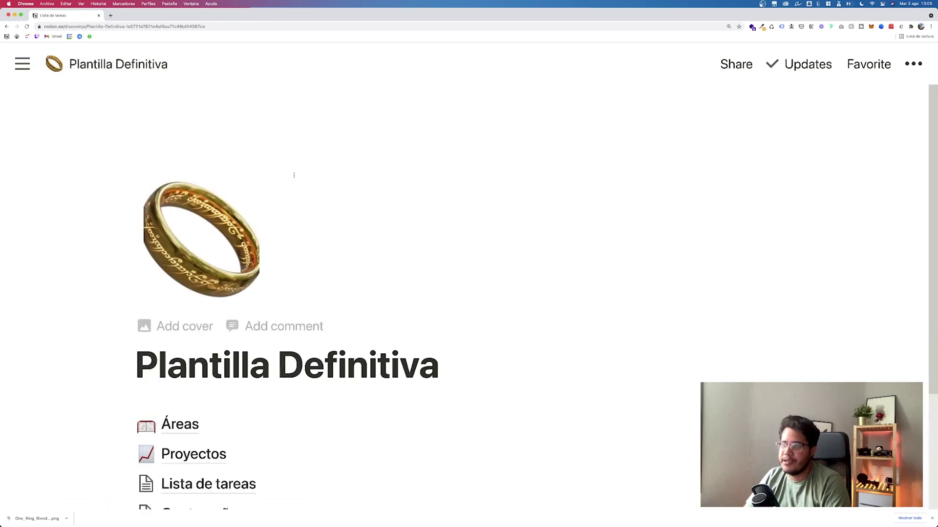
scroll(272, 262, down, 3)
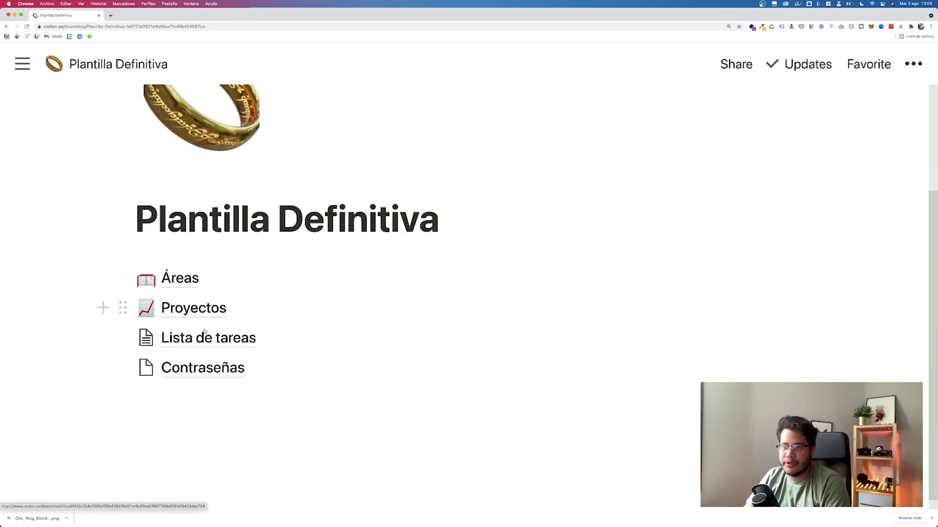
click(146, 338)
text(task)
key(super+a)
text(check)
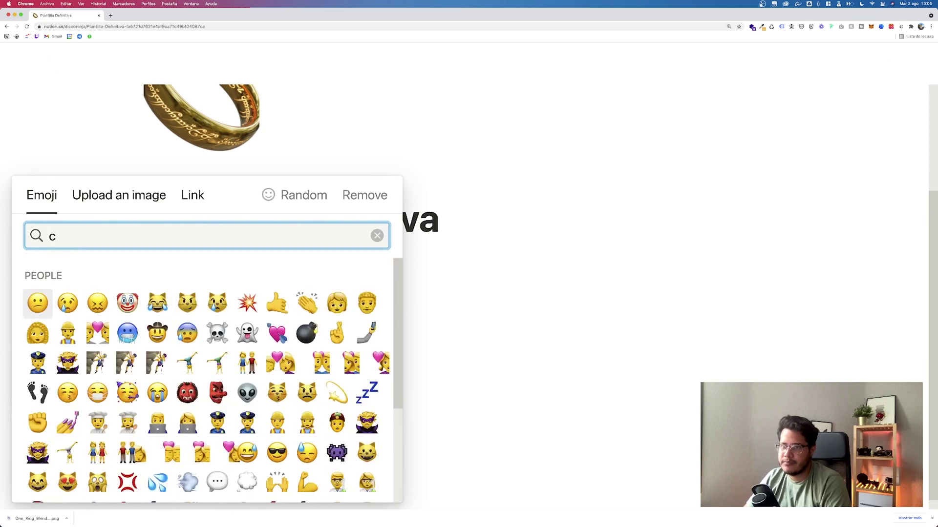
click(97, 279)
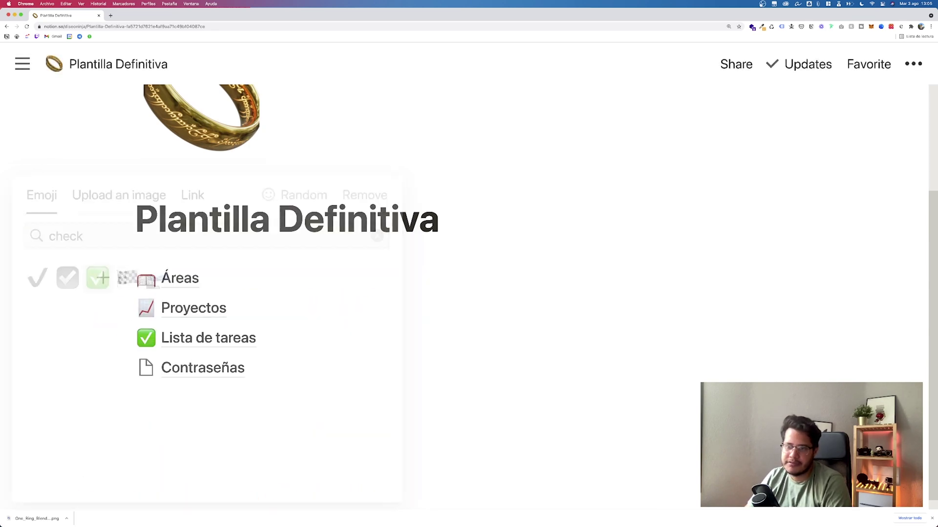
click(180, 308)
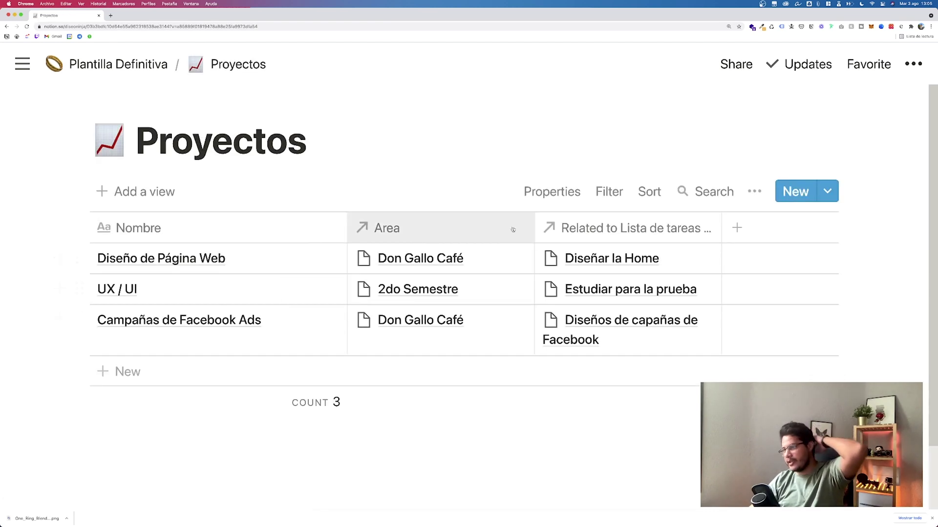
Step: Rename Proyectos' 'Related to Lista de tareas' column to Tareas
click(578, 227)
text(L)
key(BackSpace)
text(Tareas)
key(Return)
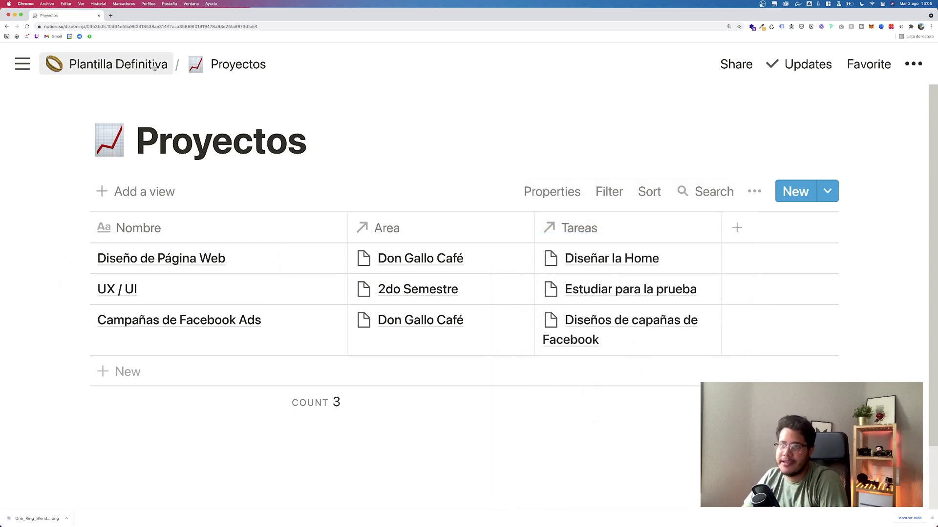
Step: Return to the Lista de tareas table via Plantilla Definitiva and add a new column
click(118, 64)
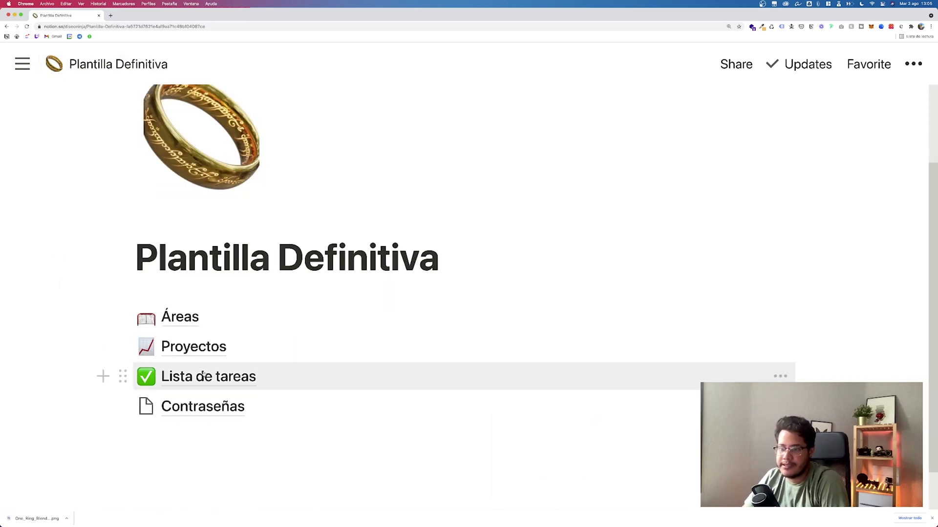
click(202, 374)
scroll(741, 279, right, 3)
scroll(741, 279, right, 2)
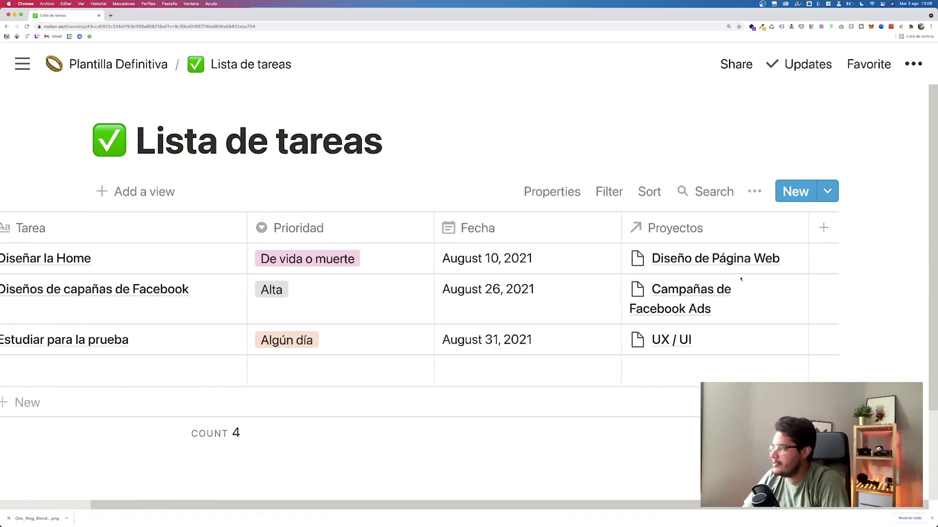
click(824, 228)
Step: Make the new column a checkbox property named Realizada
mouse_move(781, 261)
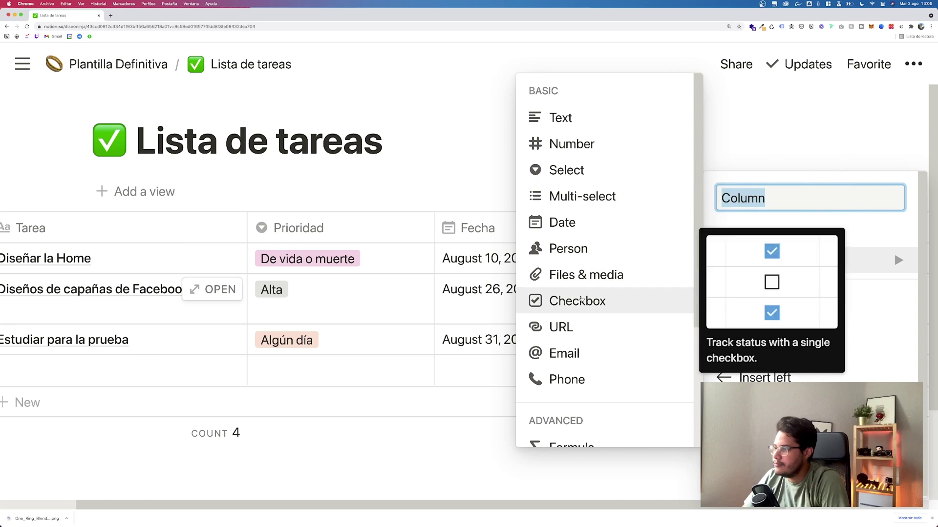
click(576, 300)
click(864, 225)
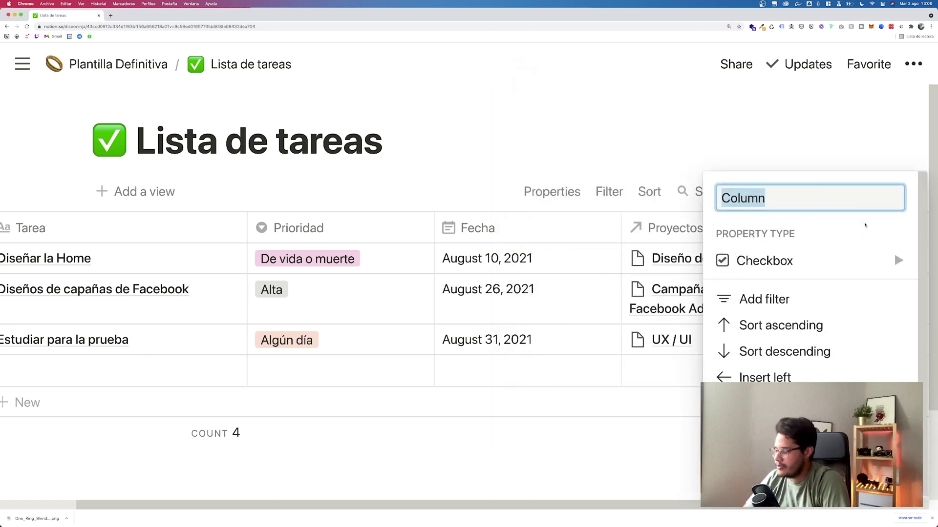
text(Realizada)
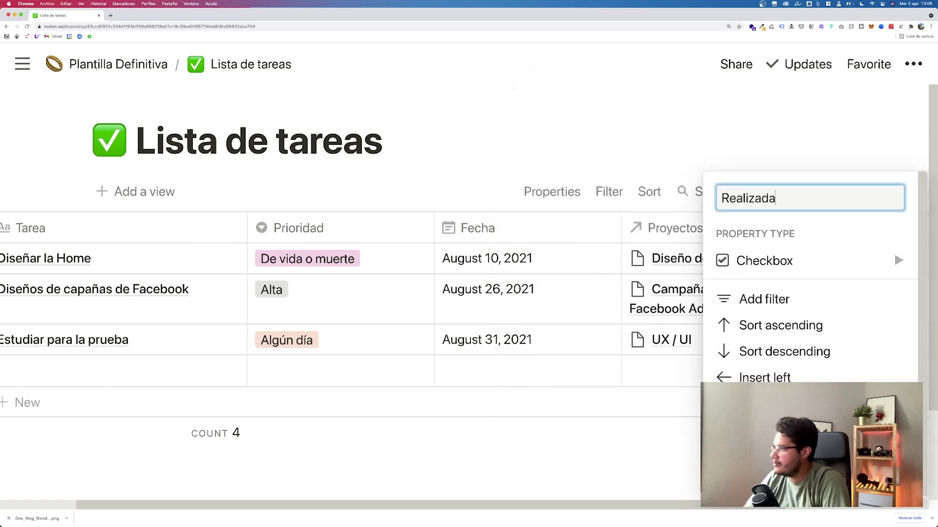
key(Return)
scroll(805, 246, right, 2)
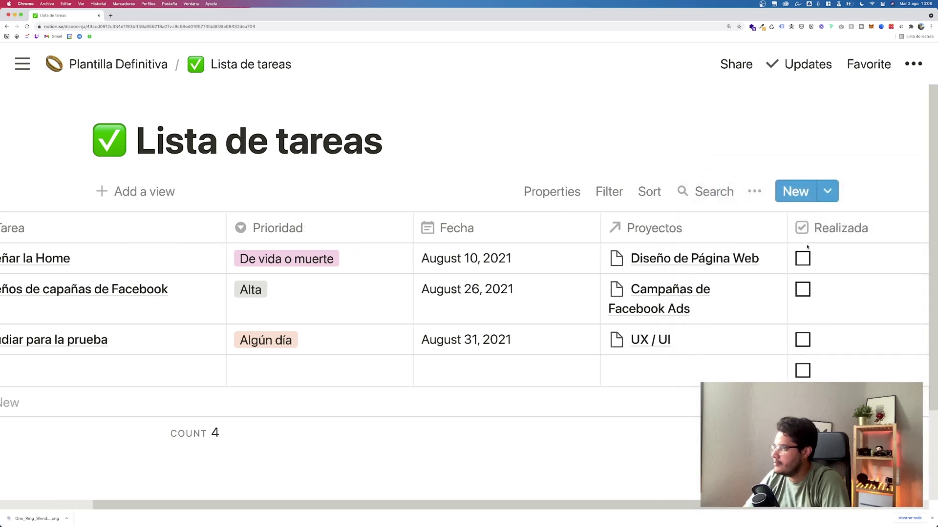
scroll(806, 248, left, 5)
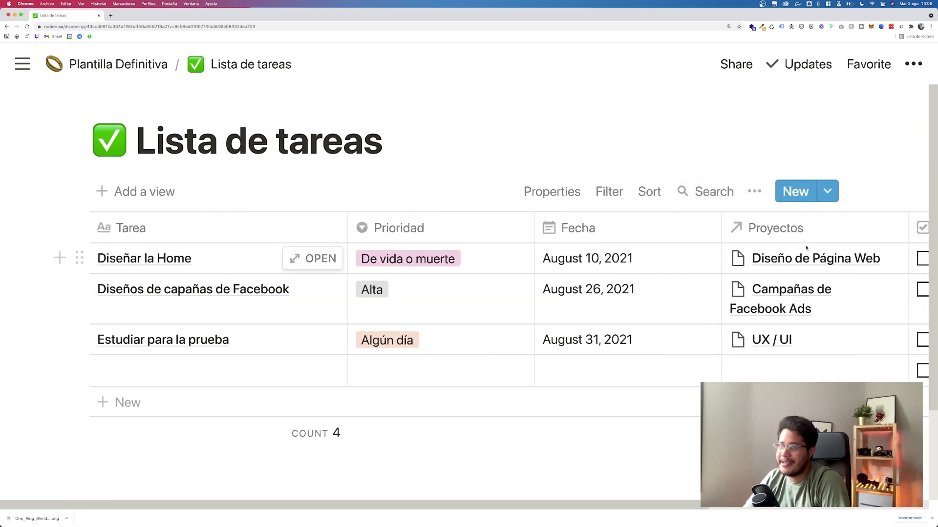
Step: Go from the Plantilla Definitiva page to the Proyectos database
click(145, 65)
scroll(247, 292, down, 3)
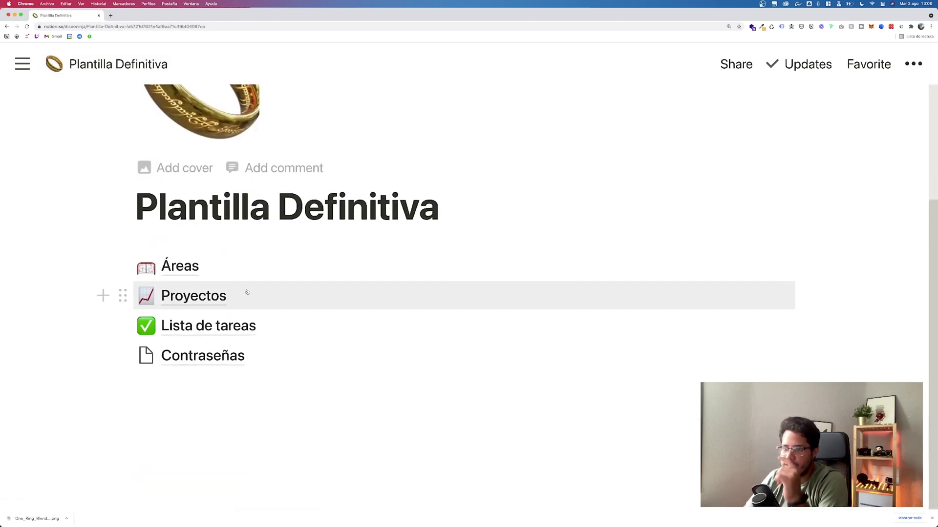
click(228, 298)
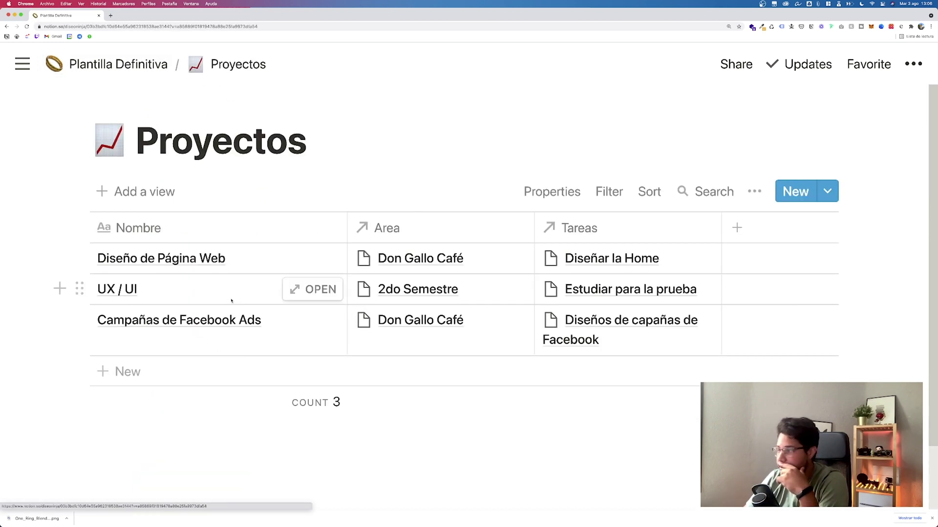
Step: Add a rollup column showing Percent checked of the Tareas relation's Realizada property
click(734, 228)
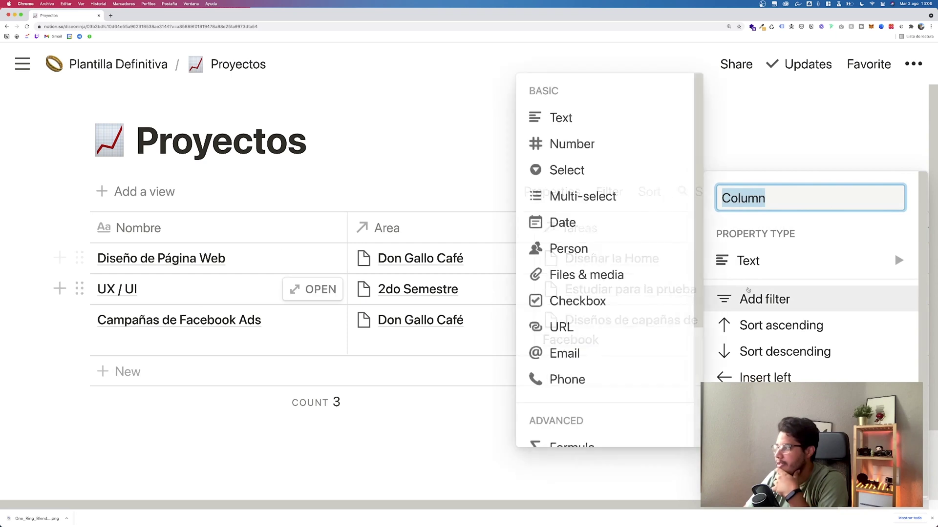
mouse_move(748, 261)
scroll(636, 322, down, 2)
scroll(637, 323, down, 2)
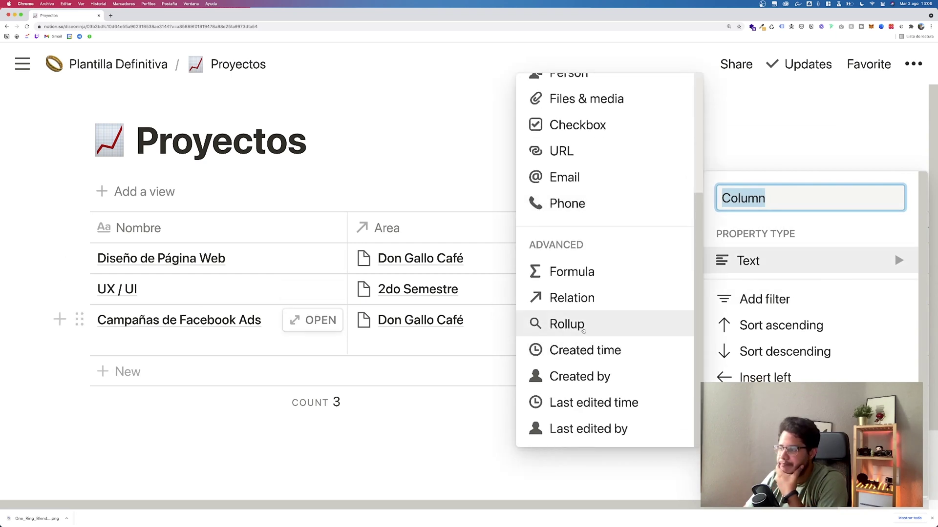
click(635, 324)
click(791, 259)
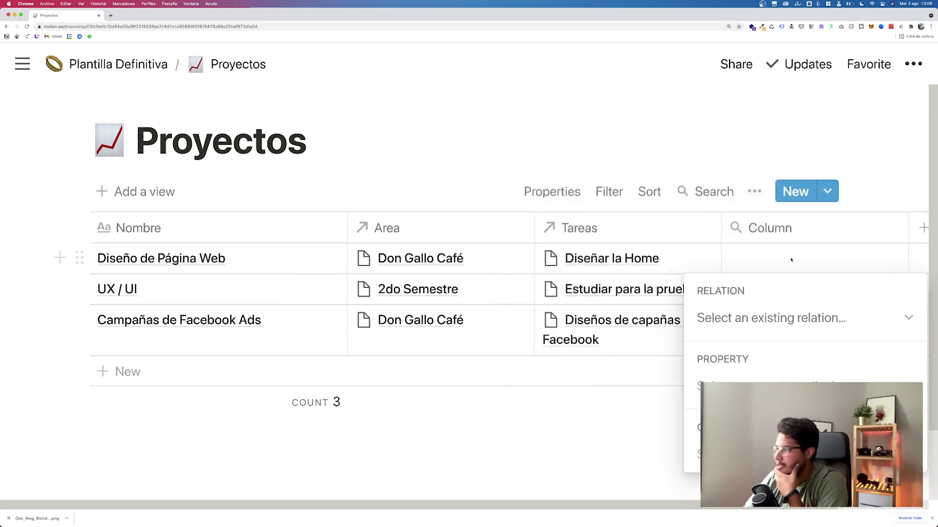
click(754, 315)
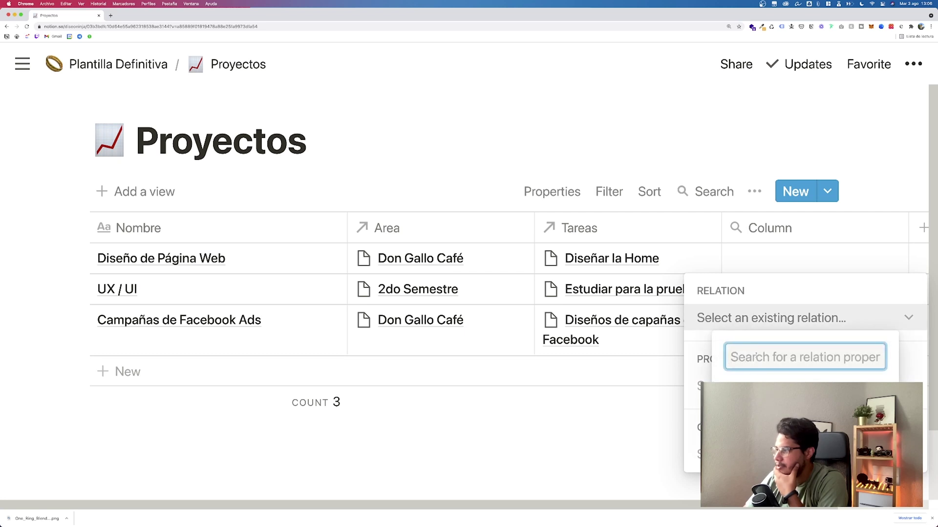
click(743, 386)
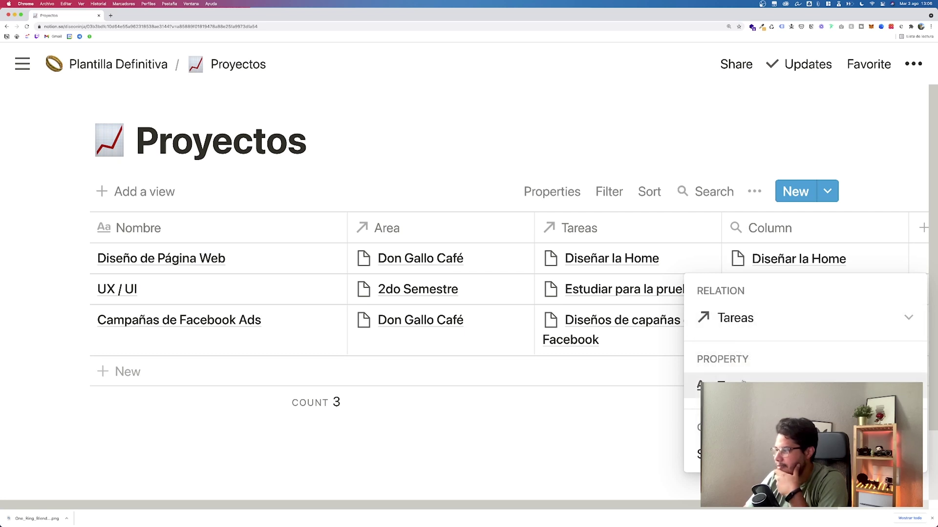
click(742, 383)
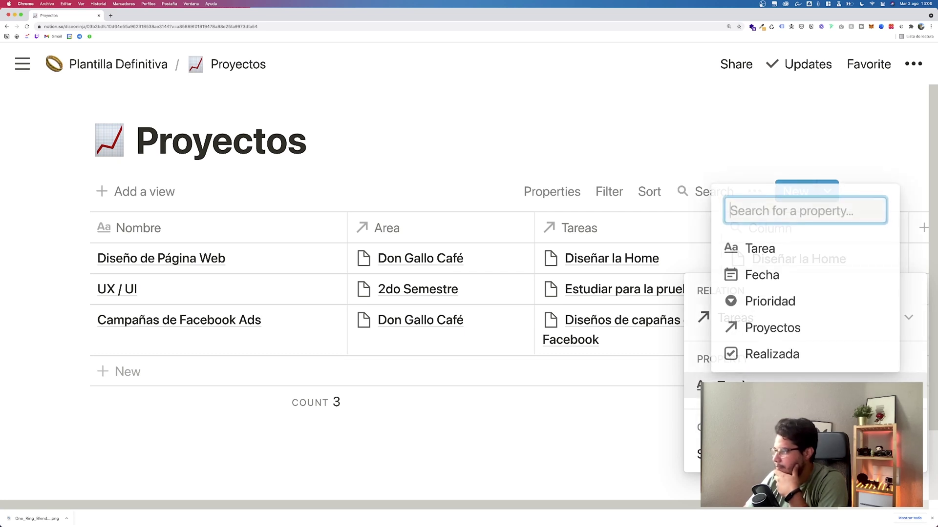
click(754, 353)
click(703, 455)
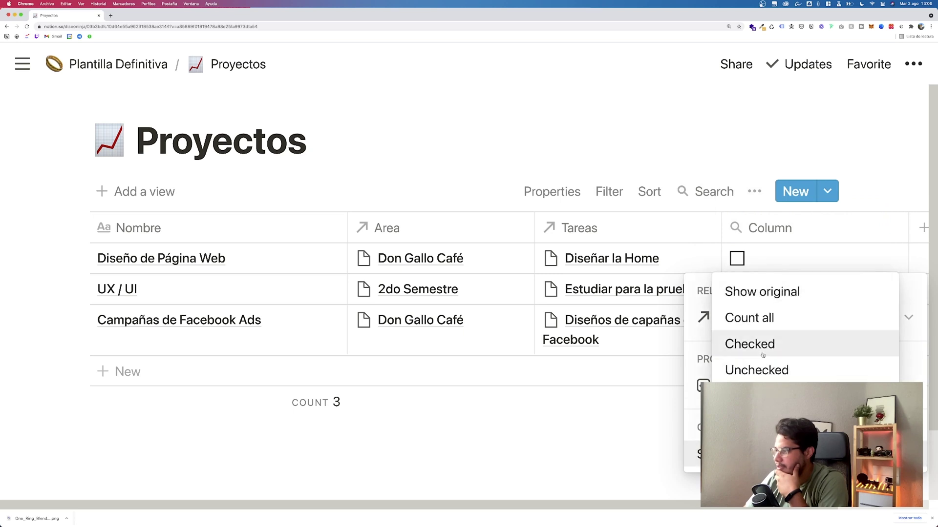
click(757, 397)
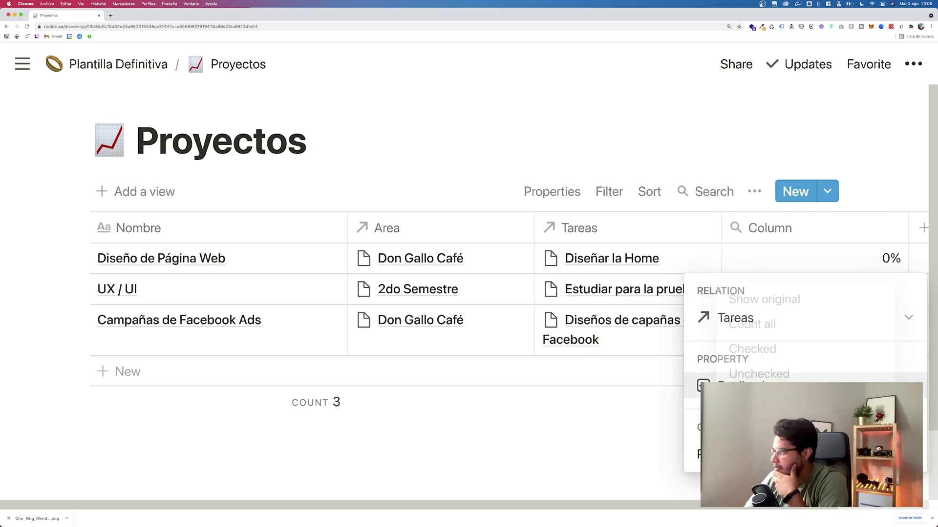
click(758, 145)
Step: Rename the rollup column to 'Tareas completadas', then add another new column
click(773, 220)
text(Avance)
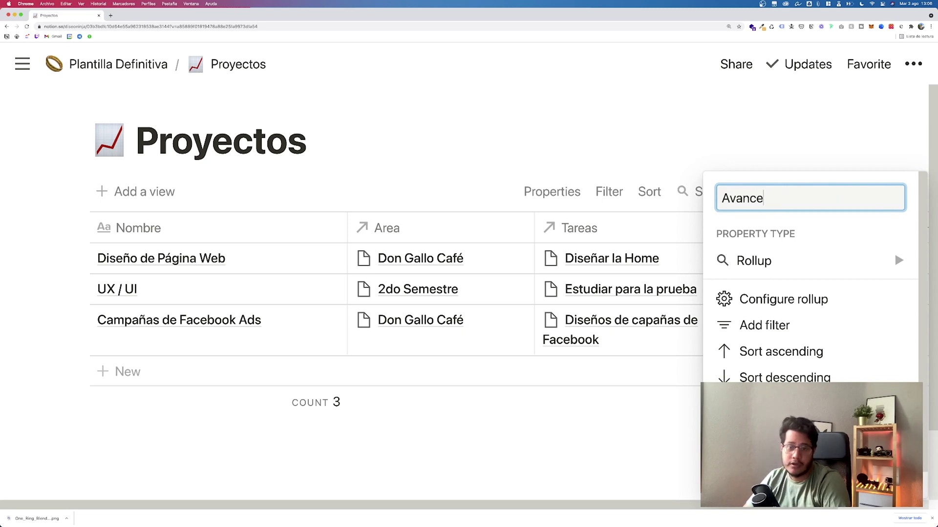
key(super+a)
text(Tareas completadas)
key(Return)
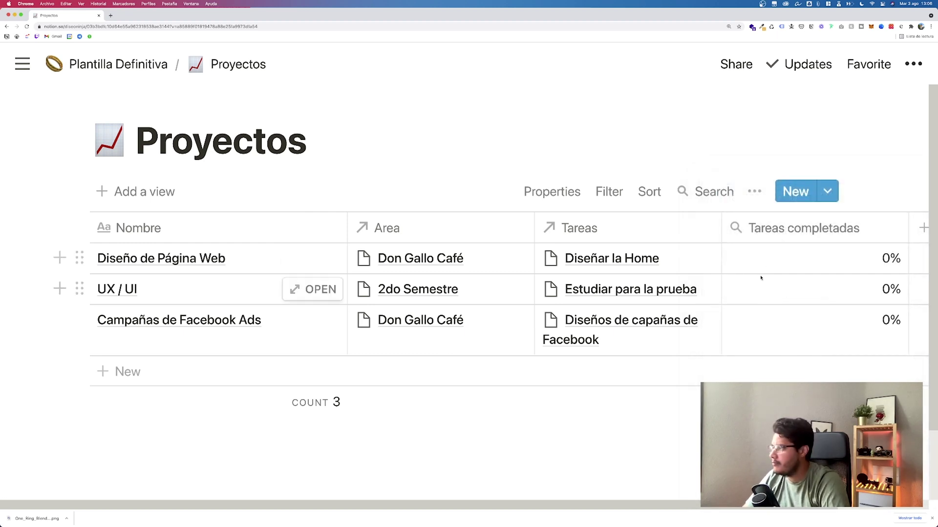
scroll(573, 278, down, 1)
scroll(573, 279, up, 1)
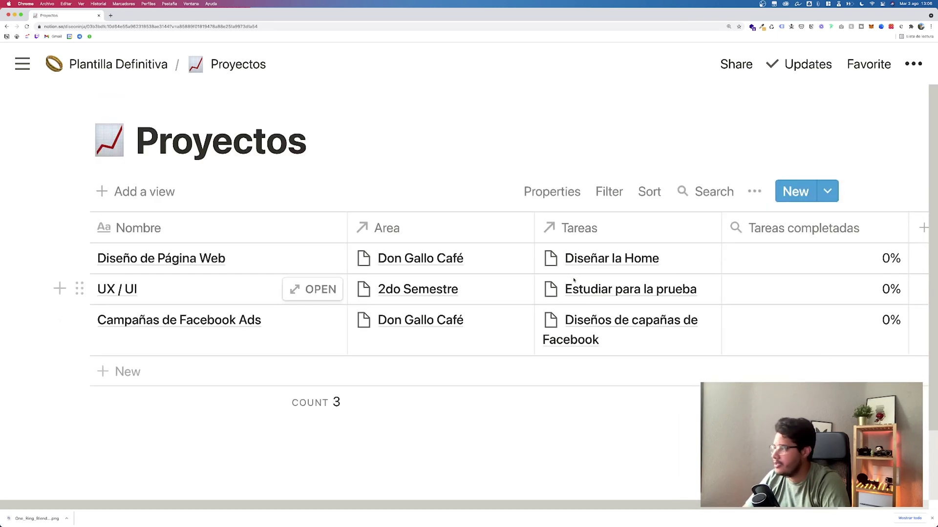
scroll(570, 279, right, 3)
scroll(680, 245, left, 3)
scroll(640, 264, right, 3)
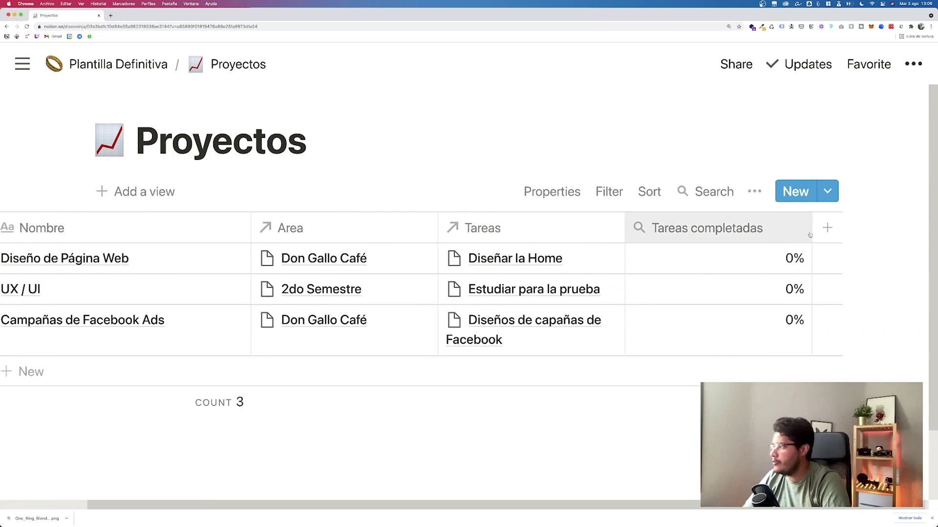
click(827, 227)
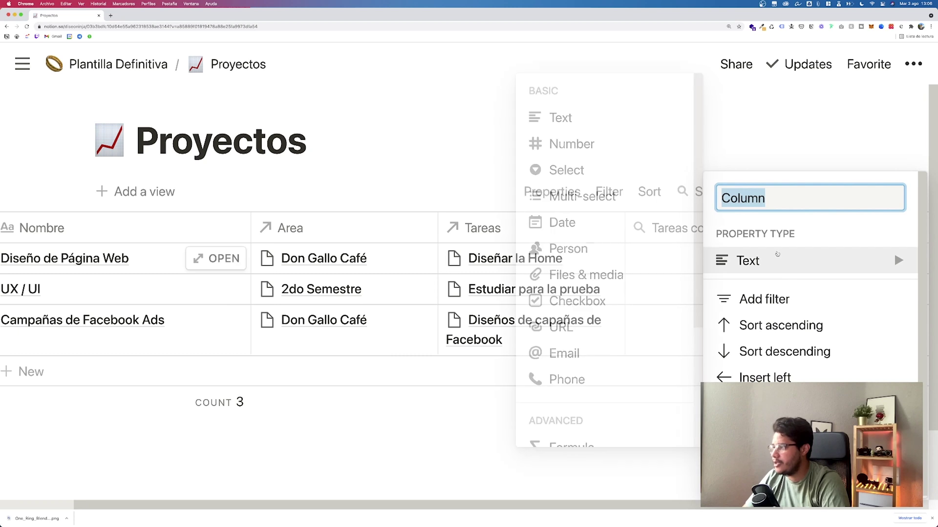
Step: Set the new column's property type to Rollup
mouse_move(747, 260)
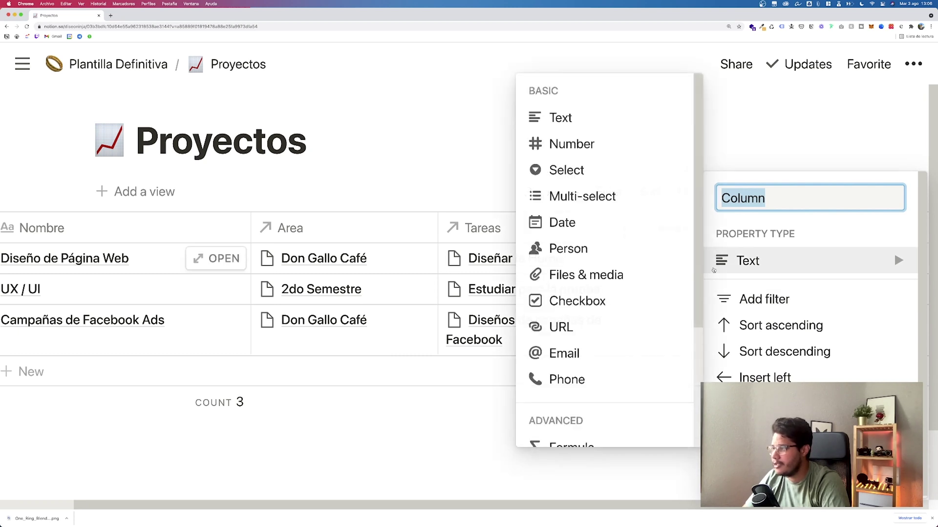
scroll(634, 273, down, 5)
click(597, 325)
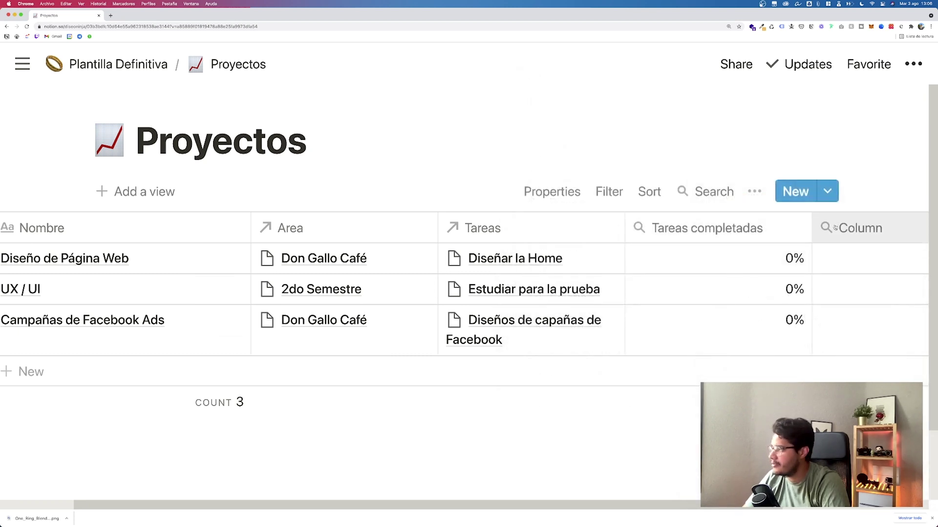
click(849, 227)
mouse_move(789, 270)
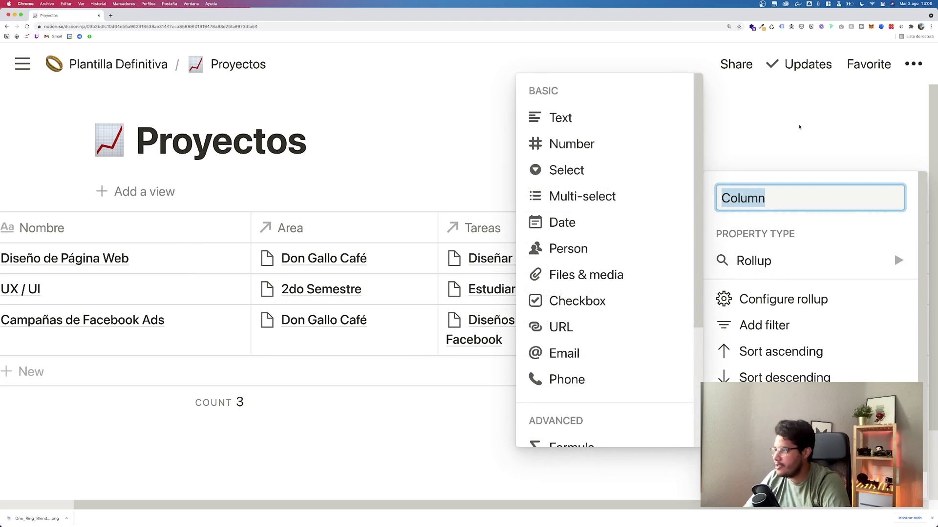
key(Escape)
scroll(747, 247, right, 2)
Step: Configure the rollup to show the Latest date of the Tareas relation's Fecha property
click(809, 257)
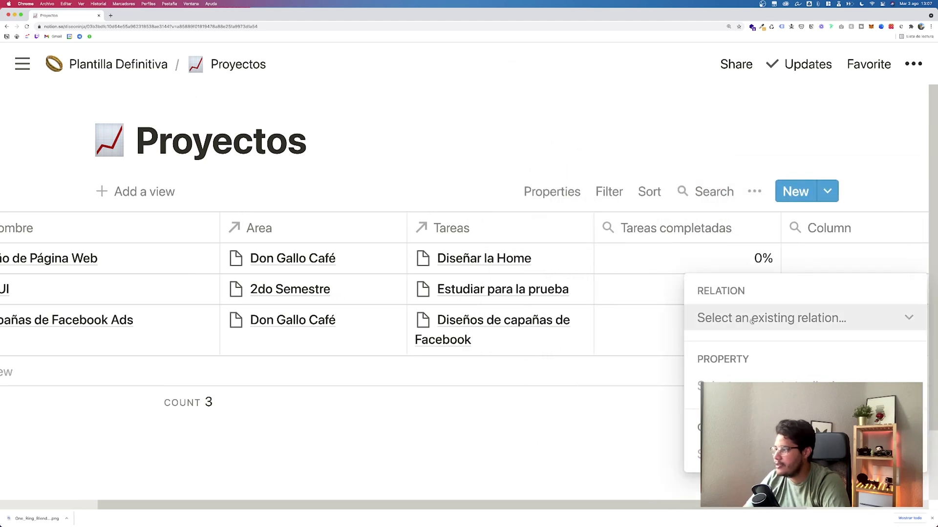
click(731, 323)
click(752, 386)
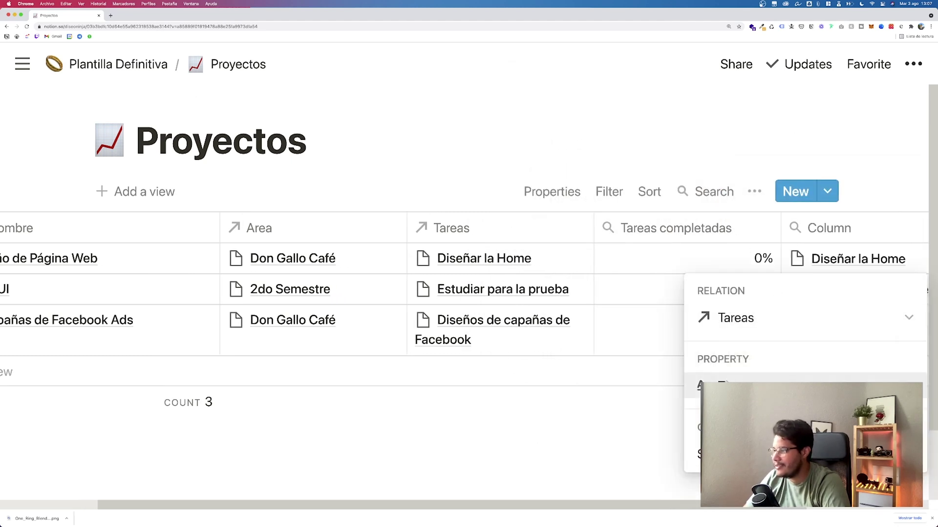
click(732, 386)
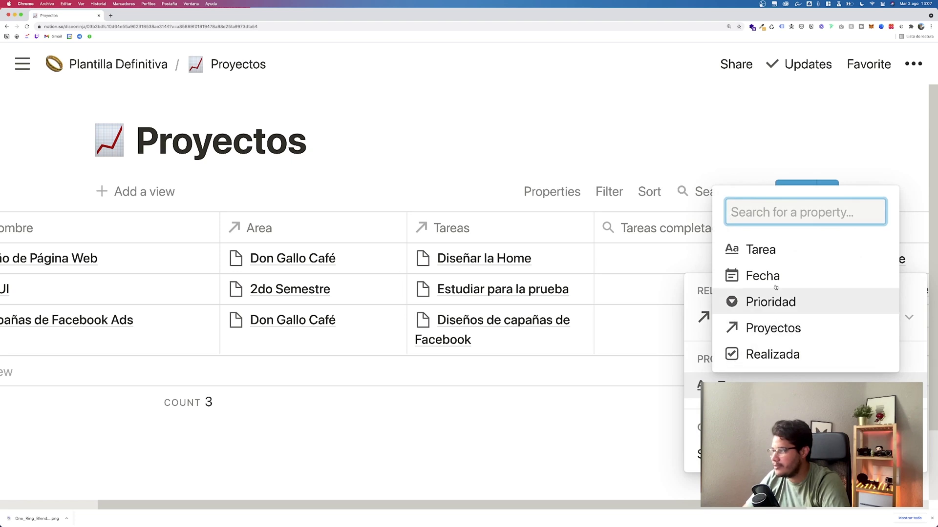
click(763, 276)
click(762, 454)
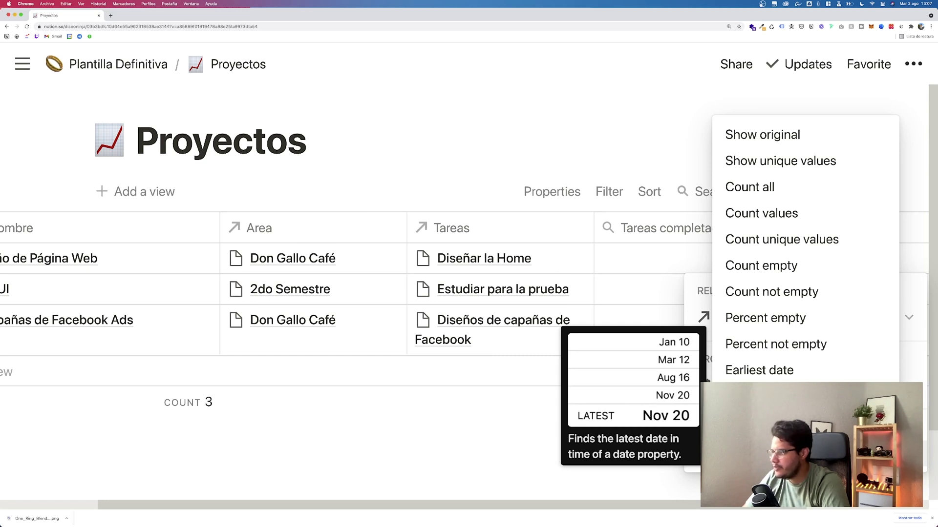
click(762, 397)
click(649, 138)
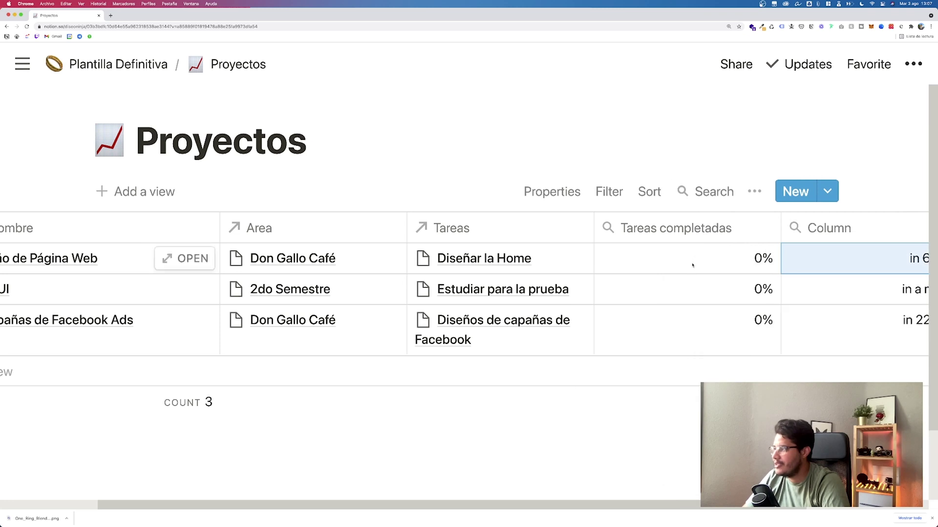
Step: Name the date rollup column 'Proyecto finaliza en'
scroll(692, 265, right, 3)
scroll(692, 266, right, 2)
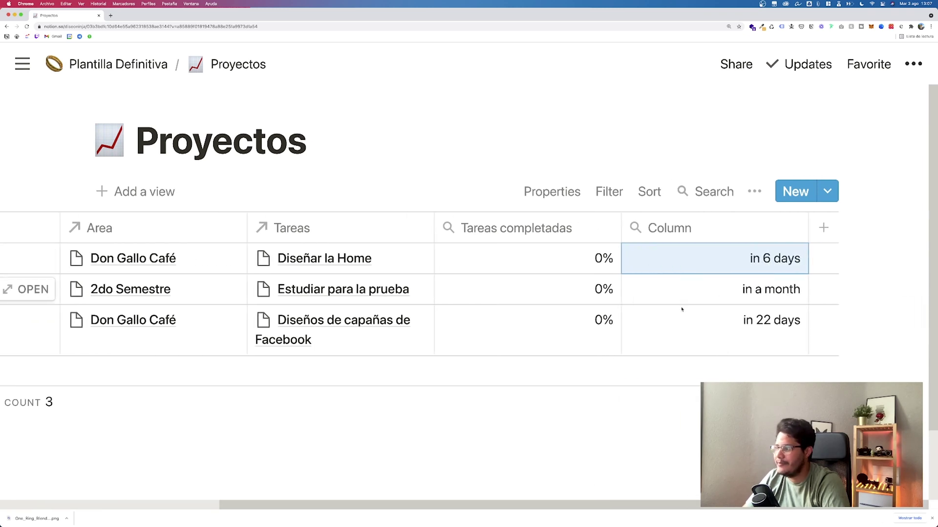
click(655, 407)
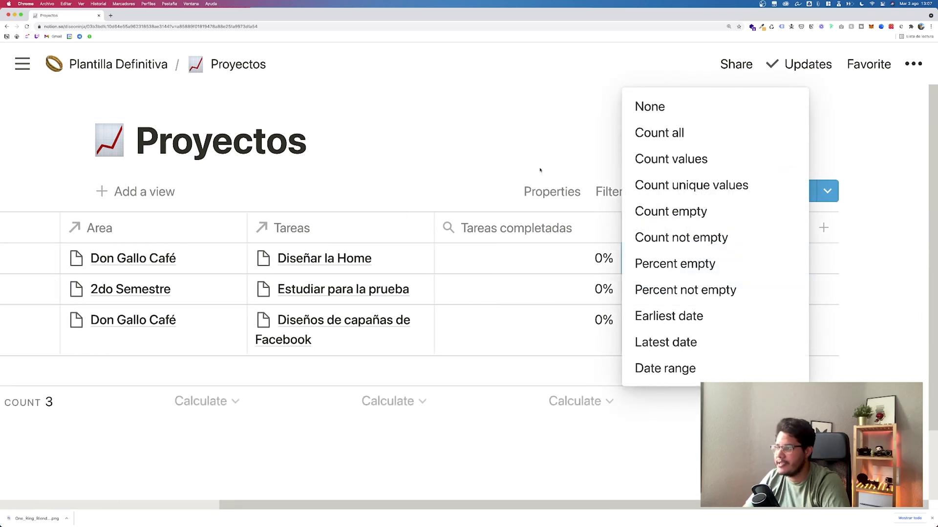
click(674, 228)
click(688, 228)
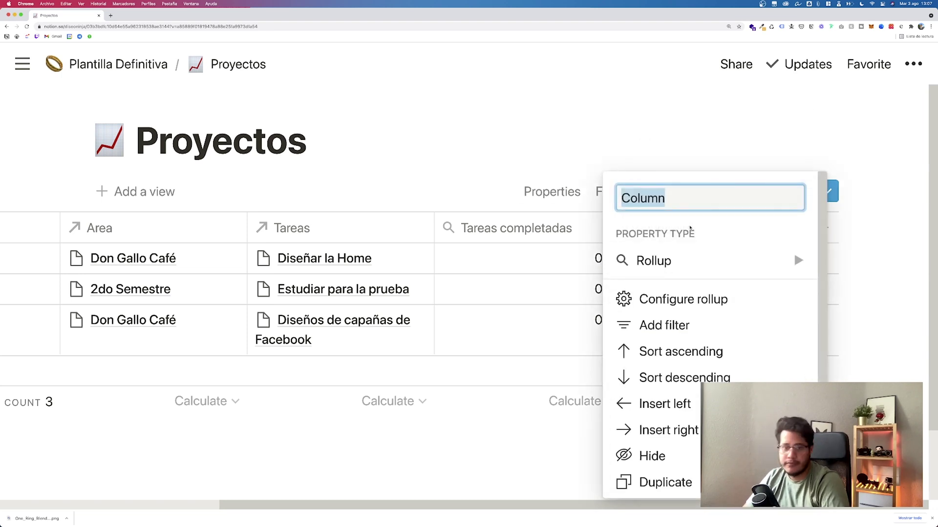
text(Proyect)
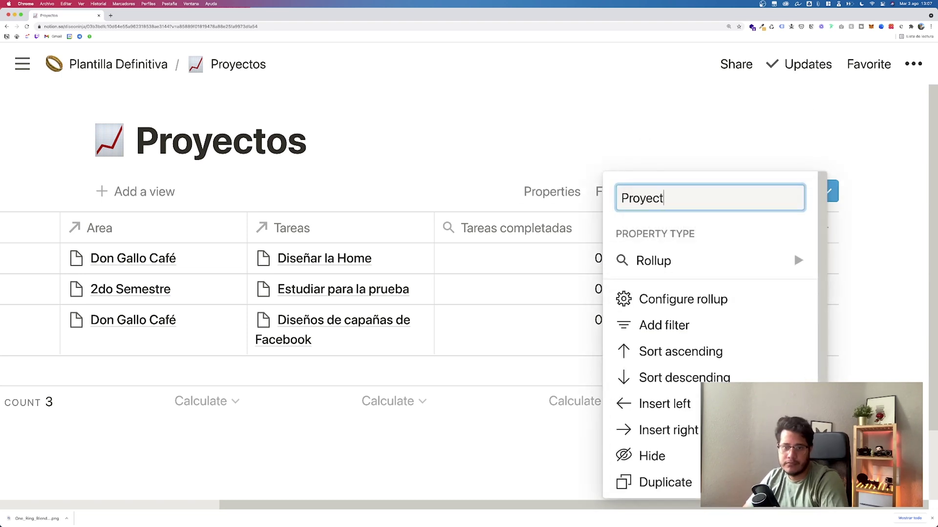
text(o finaliza el)
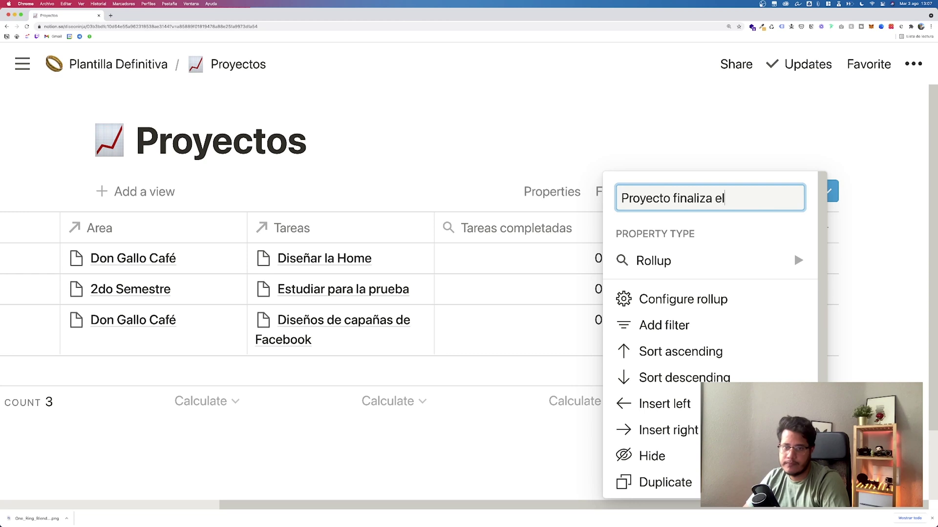
key(BackSpace)
text(n)
key(Return)
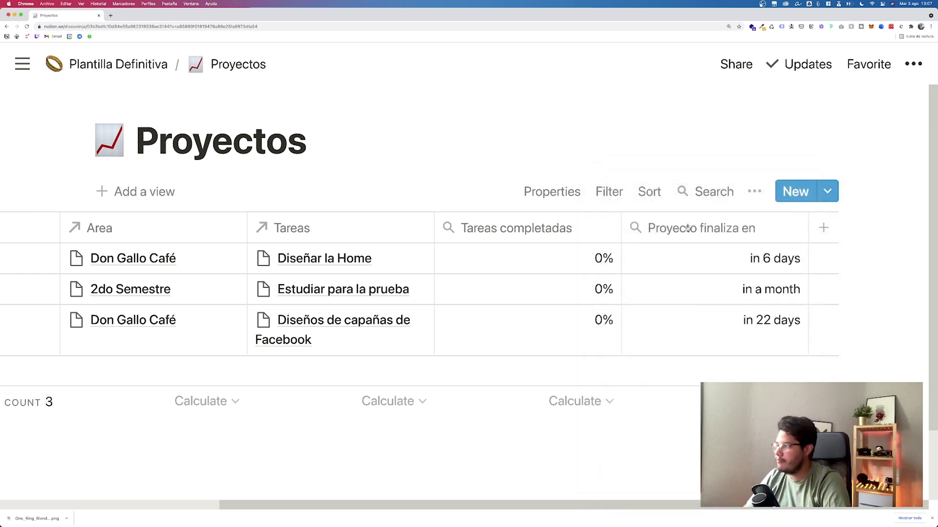
scroll(664, 283, left, 10)
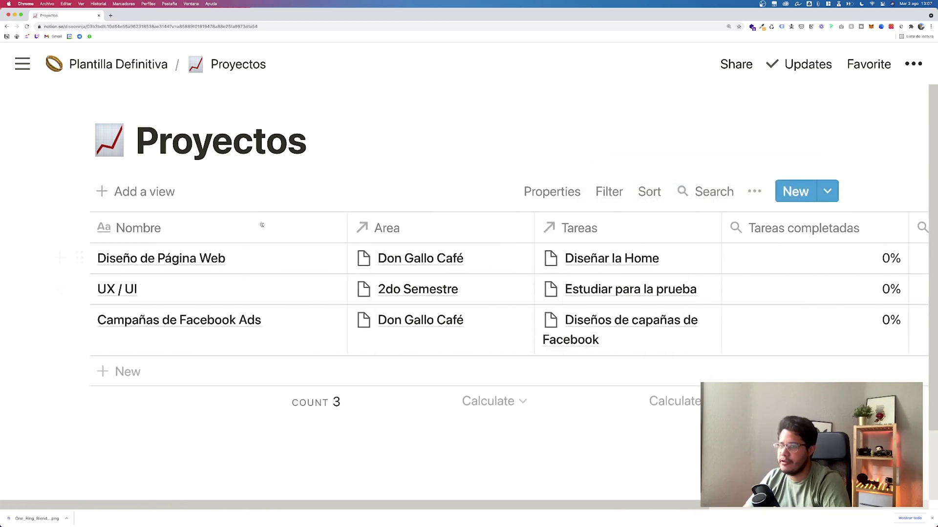
Step: Preview Diseño de Página Web's linked task Diseñar la Home, then return to Plantilla Definitiva
scroll(491, 255, right, 5)
scroll(574, 265, right, 5)
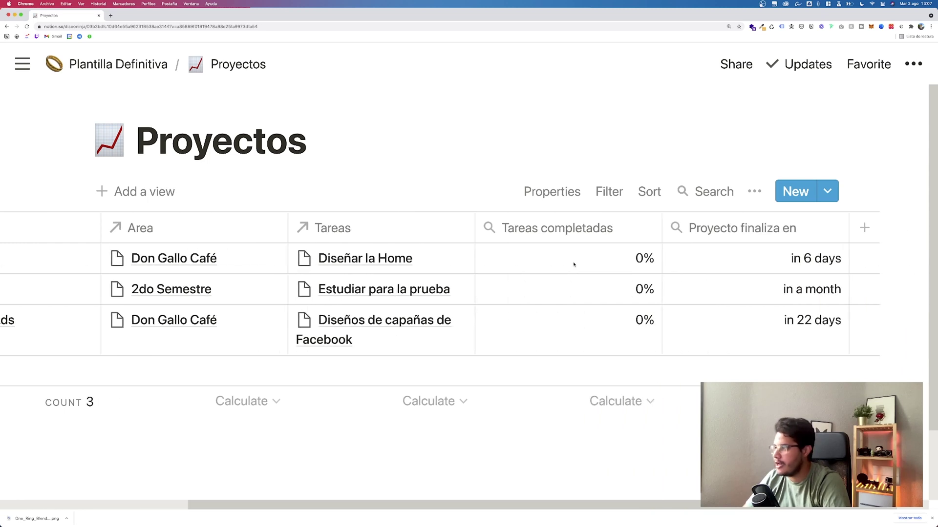
scroll(709, 263, left, 10)
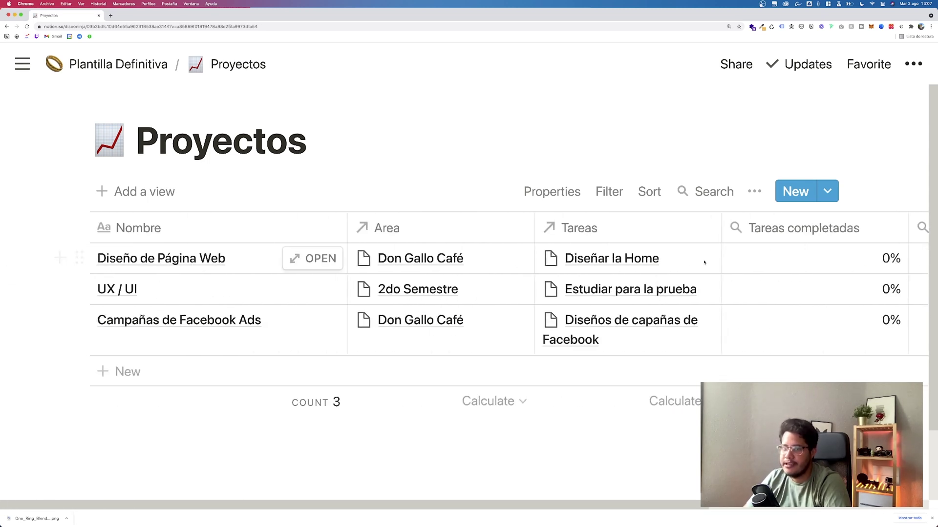
click(631, 265)
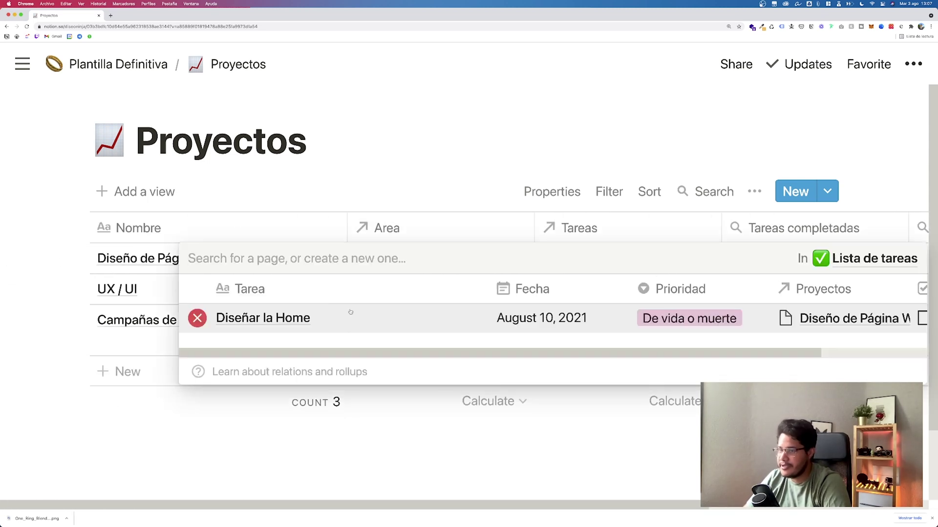
click(282, 319)
click(155, 90)
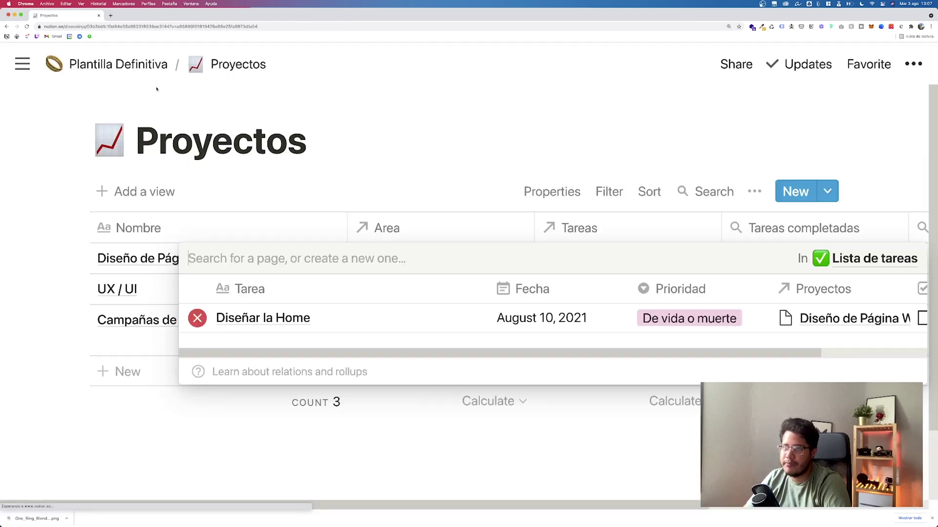
key(Escape)
click(137, 64)
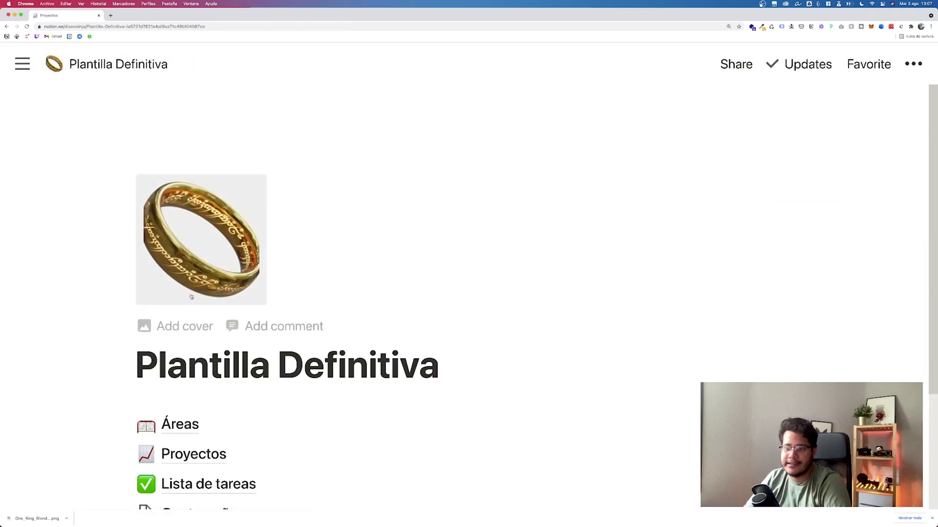
Step: In Lista de tareas, create a new task named 'Diseñar los productos'
scroll(197, 295, down, 2)
click(211, 381)
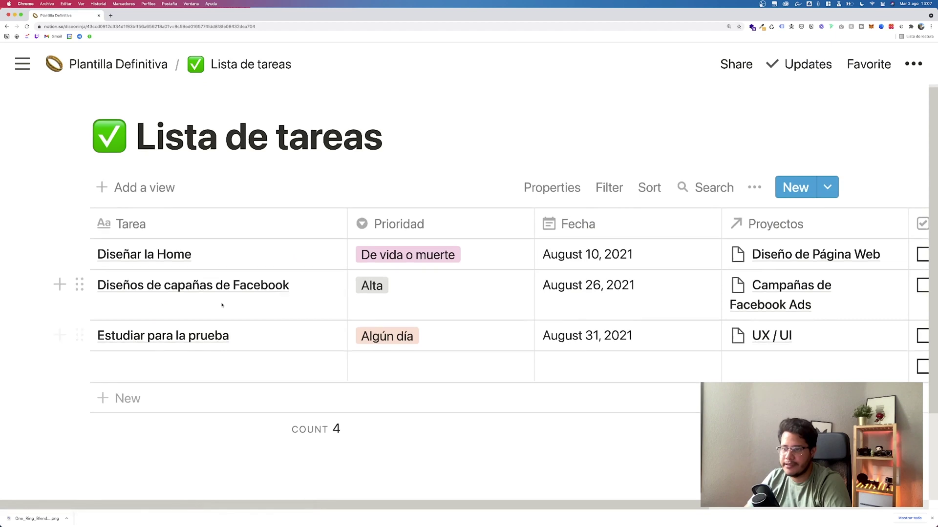
click(175, 347)
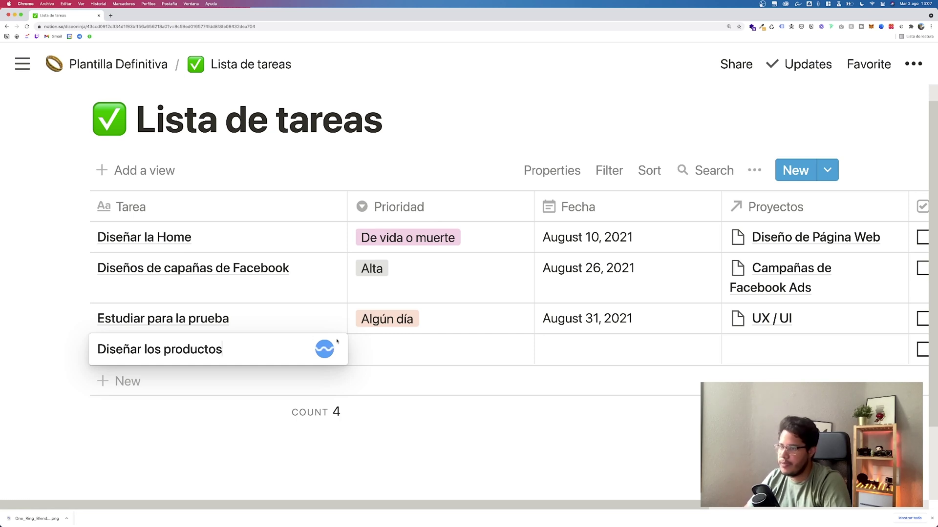
text(Diseñar los productos)
key(Escape)
Step: Give Diseñar los productos priority Alta, date September 6, 2021, and project Diseño de Página Web
click(381, 349)
click(404, 427)
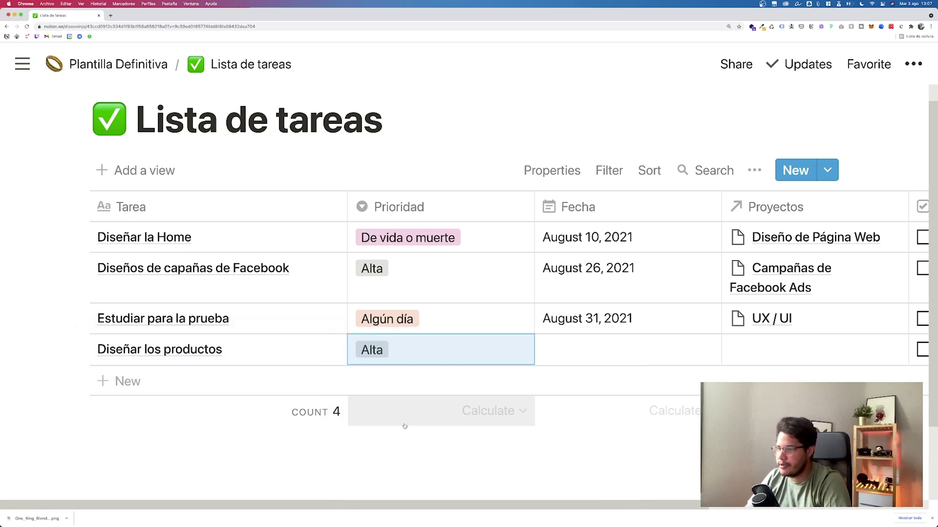
click(566, 356)
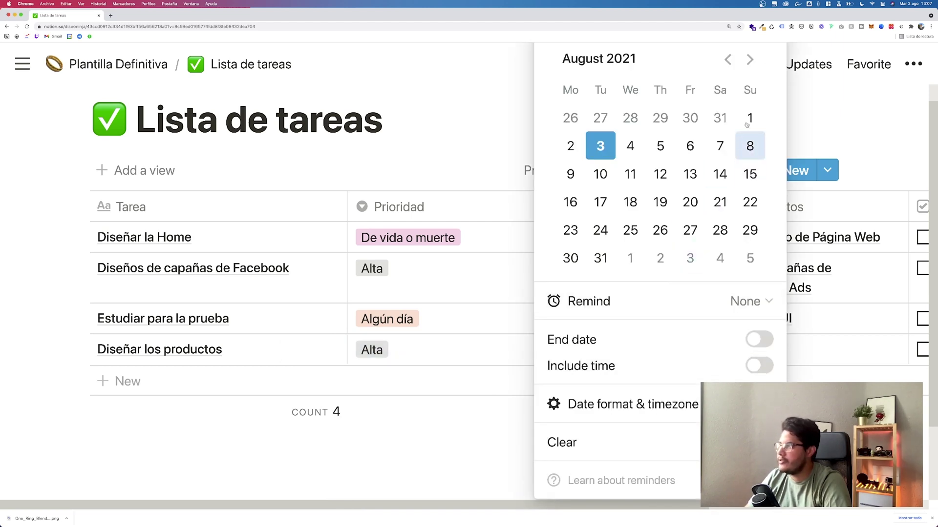
click(748, 60)
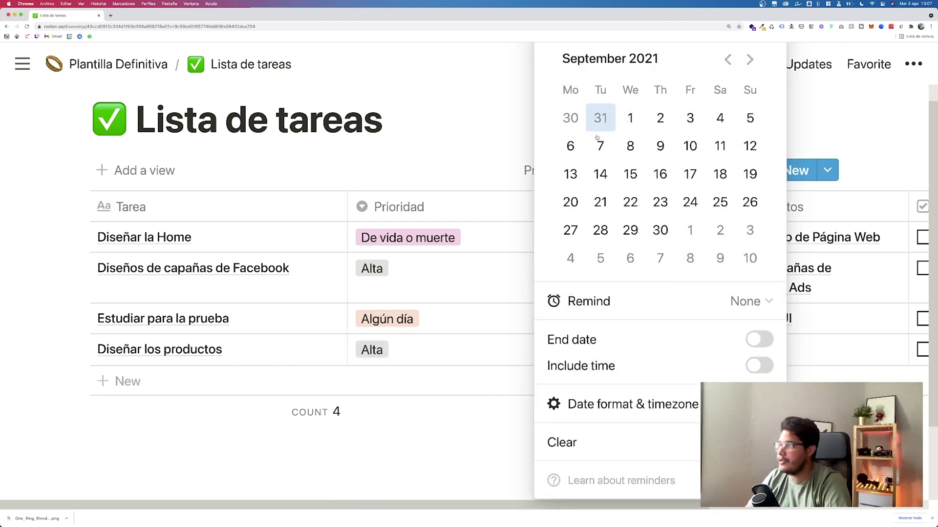
click(559, 149)
click(470, 130)
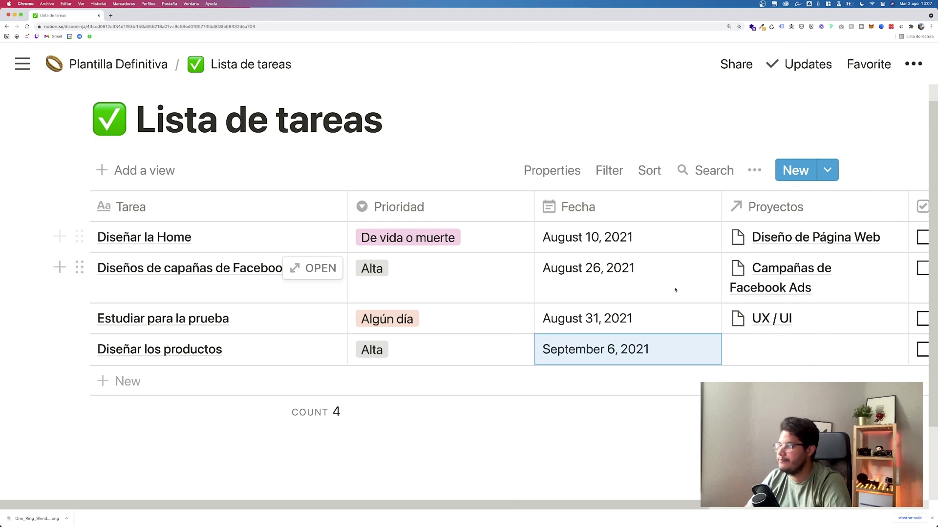
scroll(675, 290, right, 4)
click(649, 359)
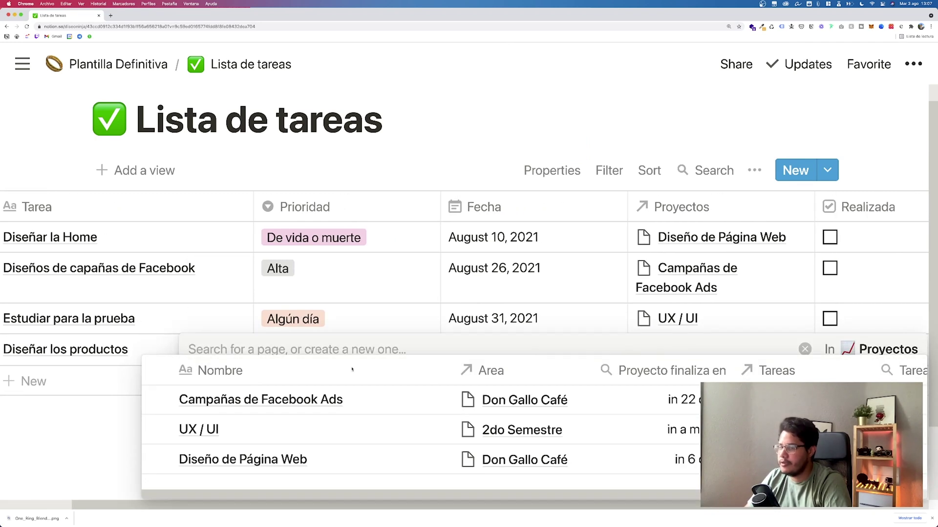
click(346, 197)
Step: Mark the Diseñar la Home task as Realizada
scroll(516, 297, right, 5)
scroll(516, 297, left, 5)
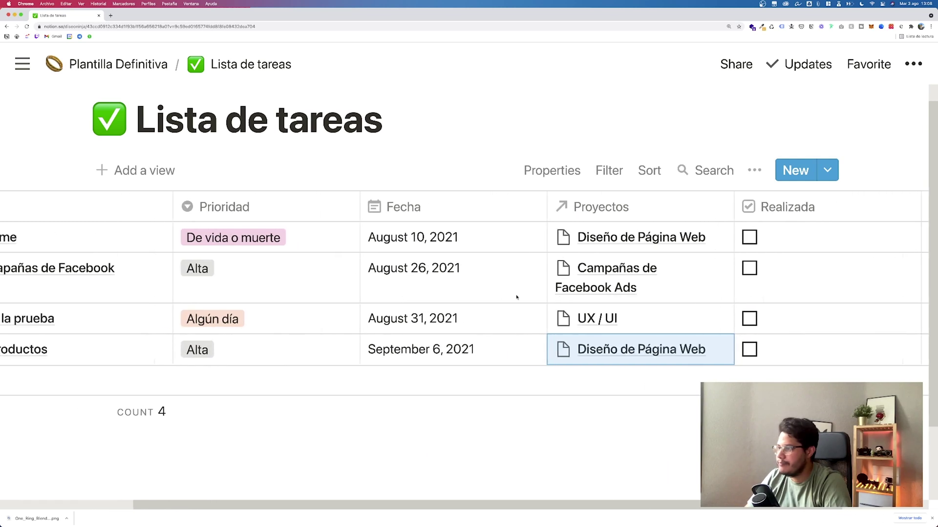
scroll(516, 297, right, 3)
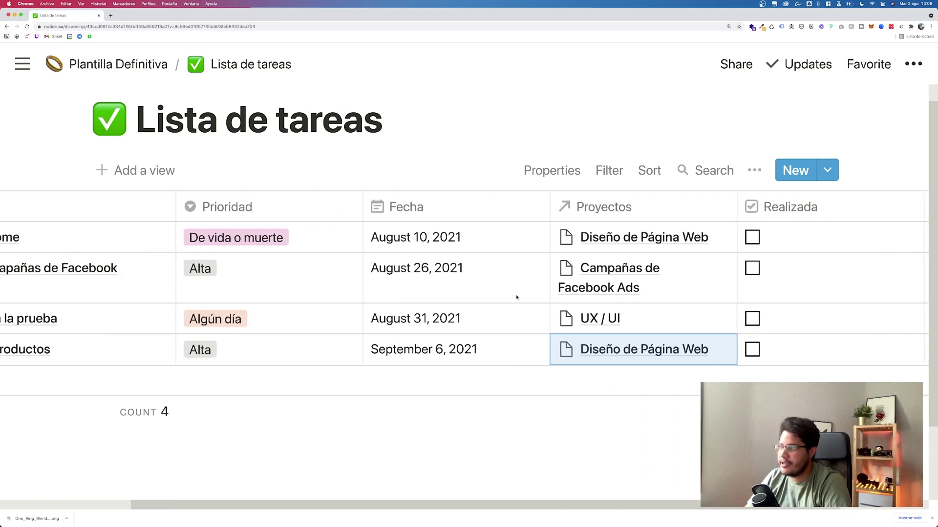
click(751, 237)
scroll(596, 345, left, 4)
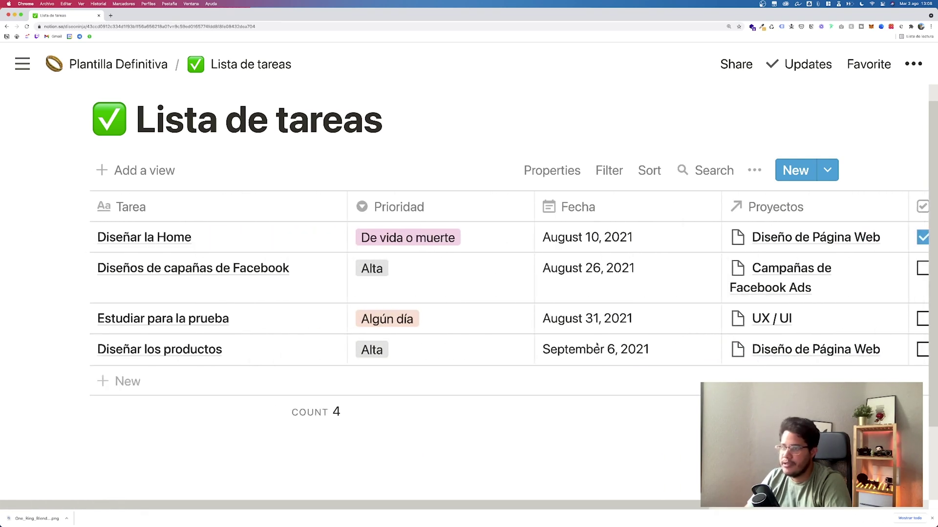
Step: Reopen Proyectos and review its rollups, with Diseño de Página Web now at 50%
click(155, 73)
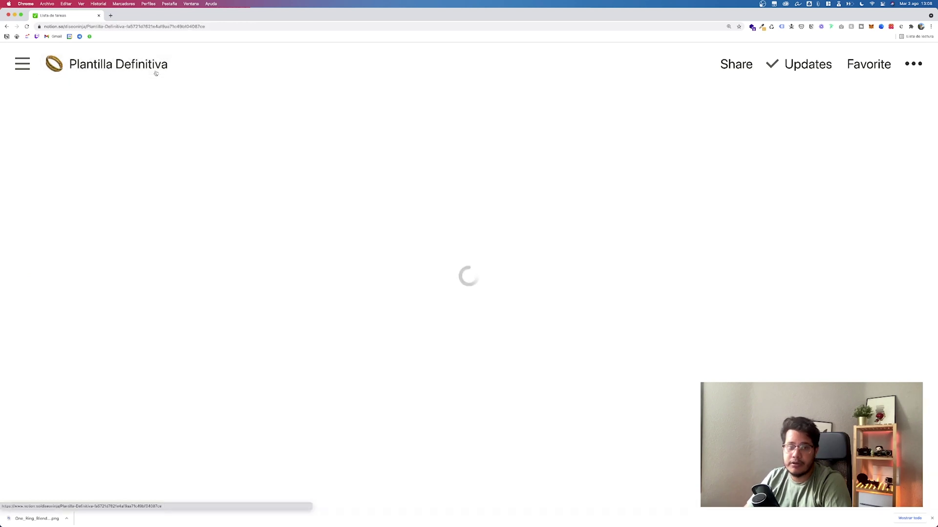
click(222, 451)
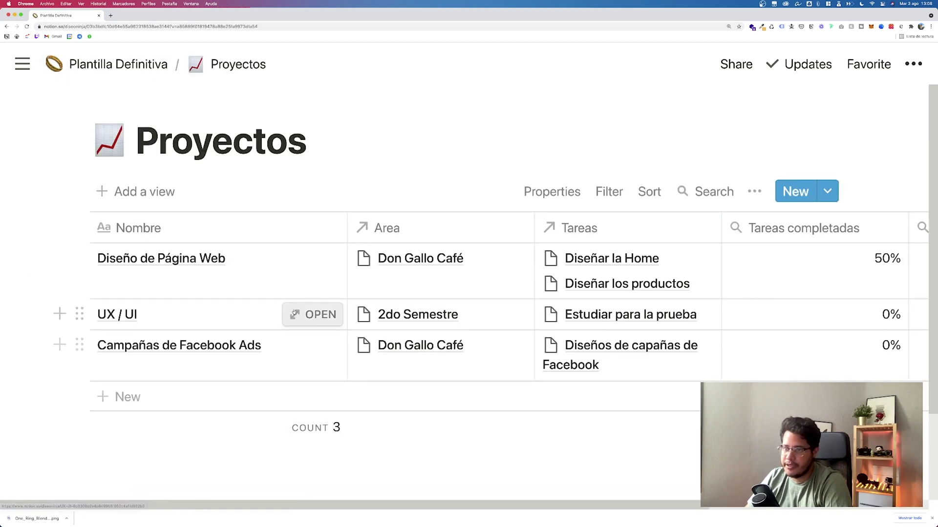
scroll(294, 314, down, 1)
scroll(293, 313, right, 3)
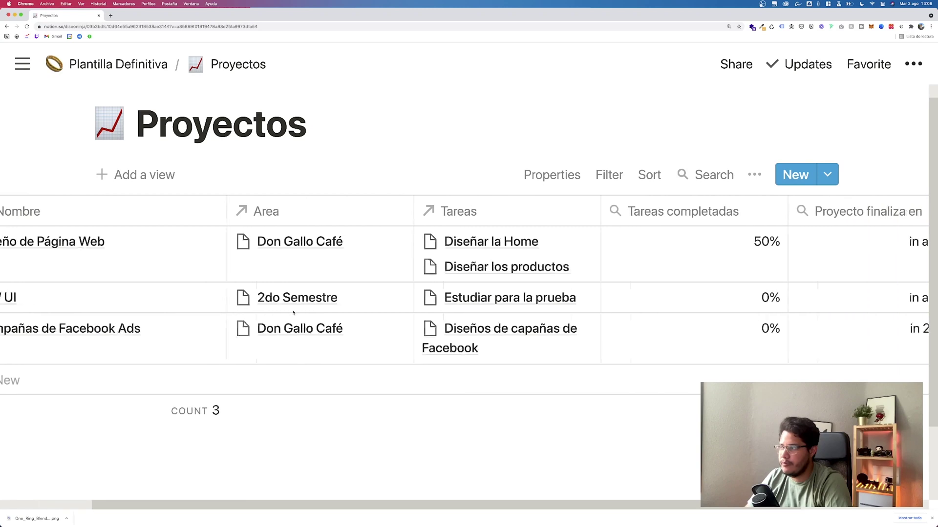
scroll(586, 239, left, 5)
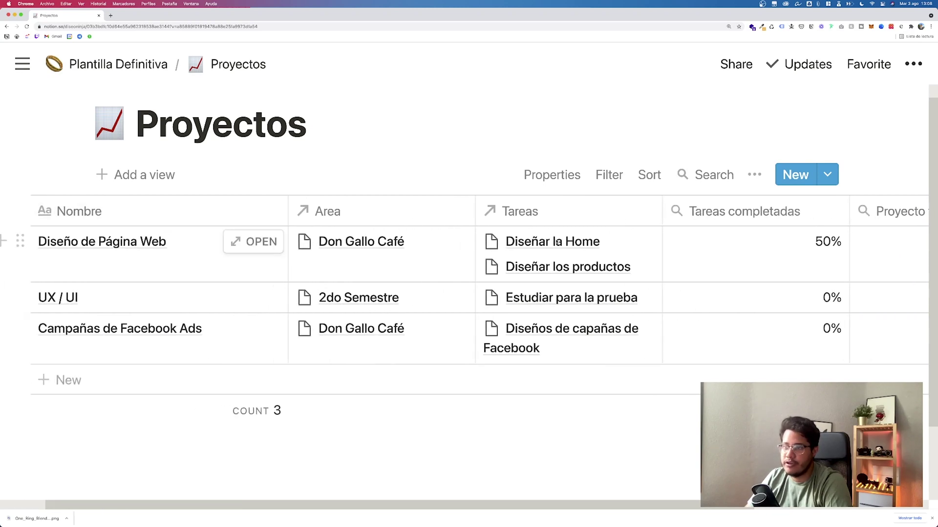
scroll(558, 243, right, 3)
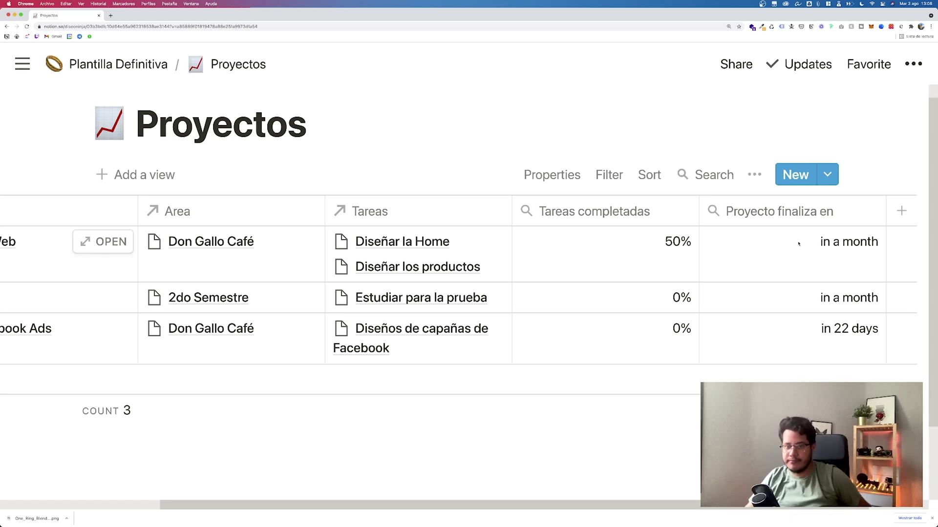
scroll(735, 253, left, 4)
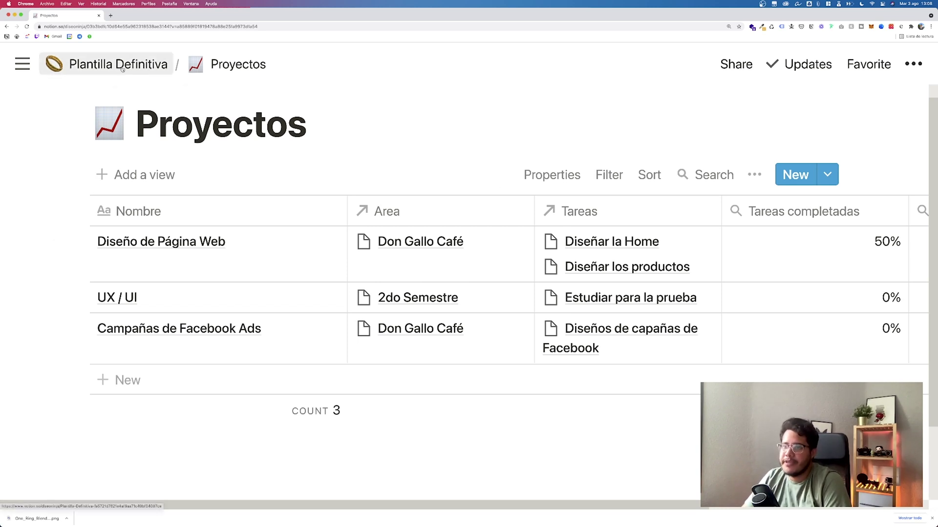
scroll(424, 255, right, 3)
scroll(425, 257, right, 4)
scroll(424, 257, left, 4)
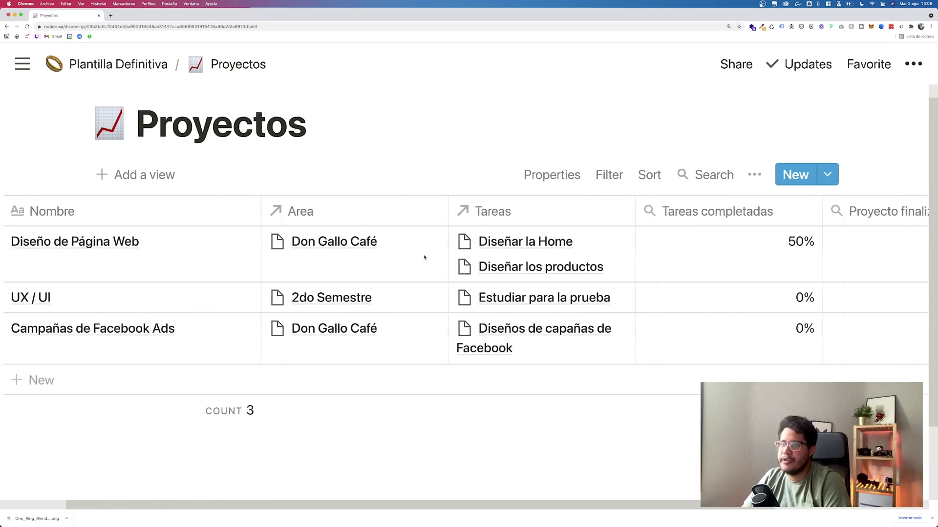
scroll(424, 257, left, 3)
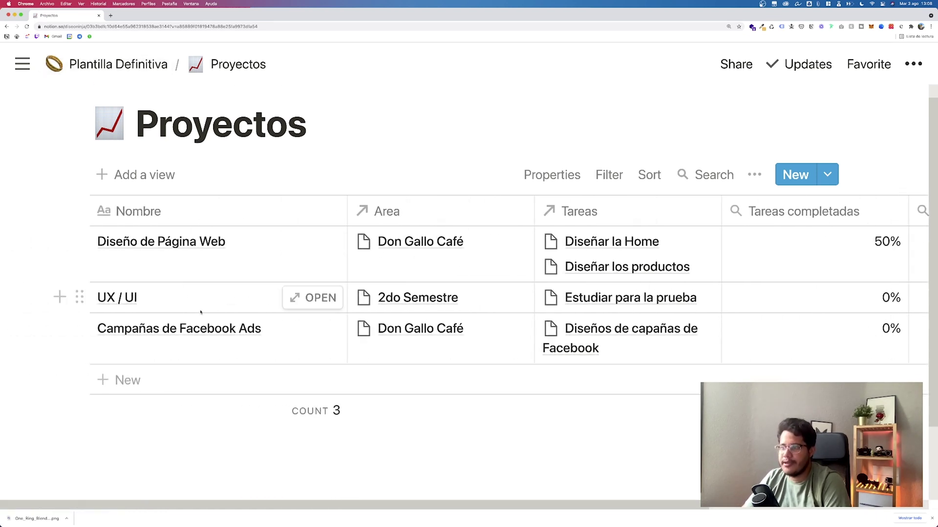
scroll(492, 309, right, 3)
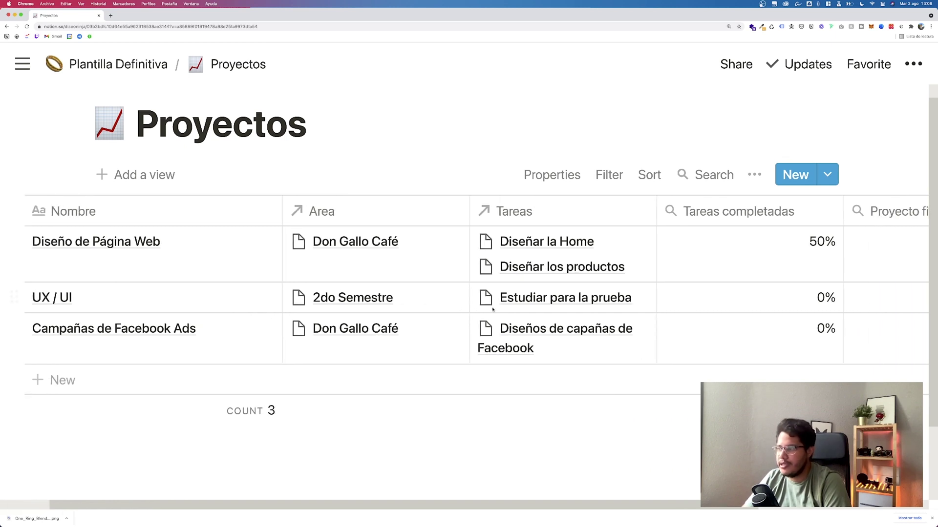
scroll(494, 307, left, 3)
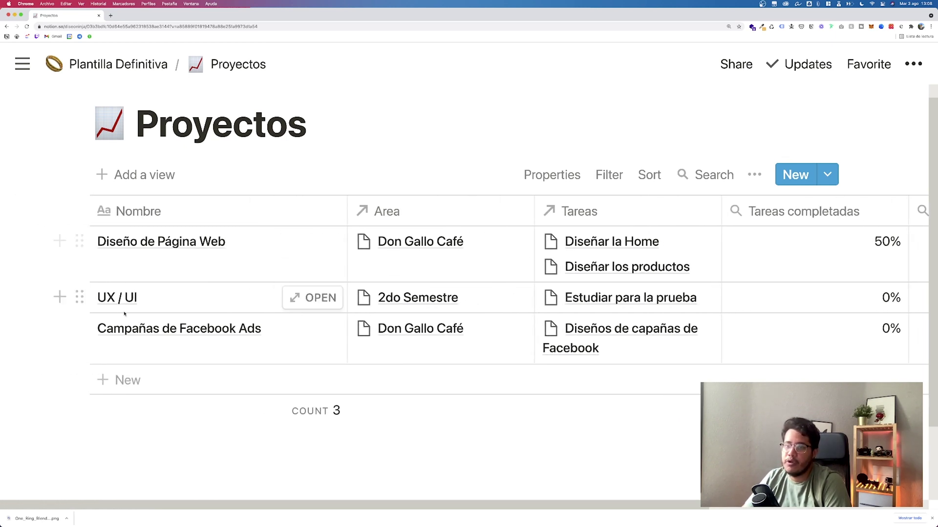
Step: Open Lista de tareas from Plantilla Definitiva, then go back to the Plantilla Definitiva page
click(117, 64)
scroll(212, 327, down, 2)
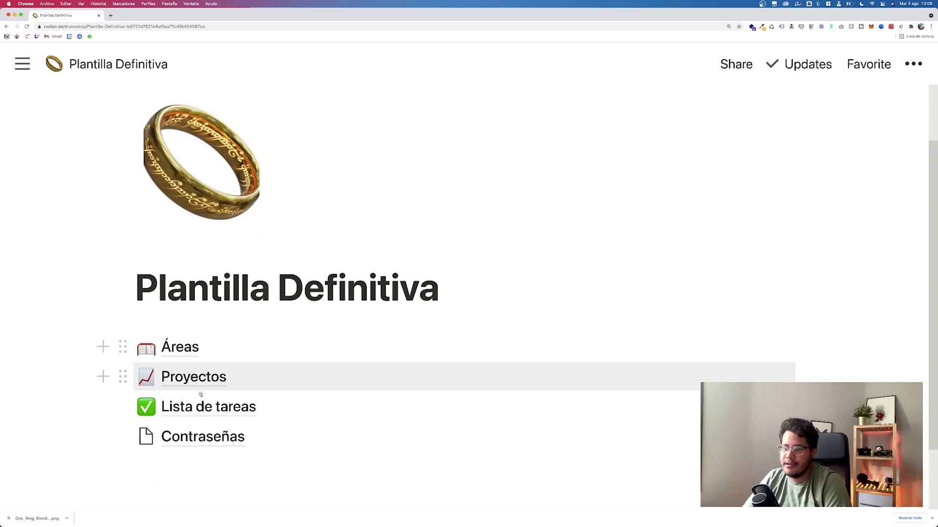
click(162, 406)
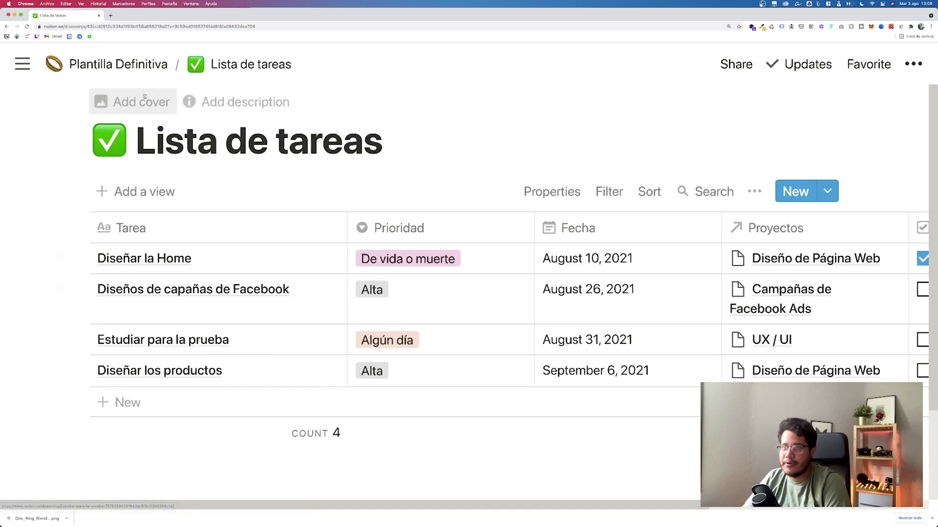
click(117, 64)
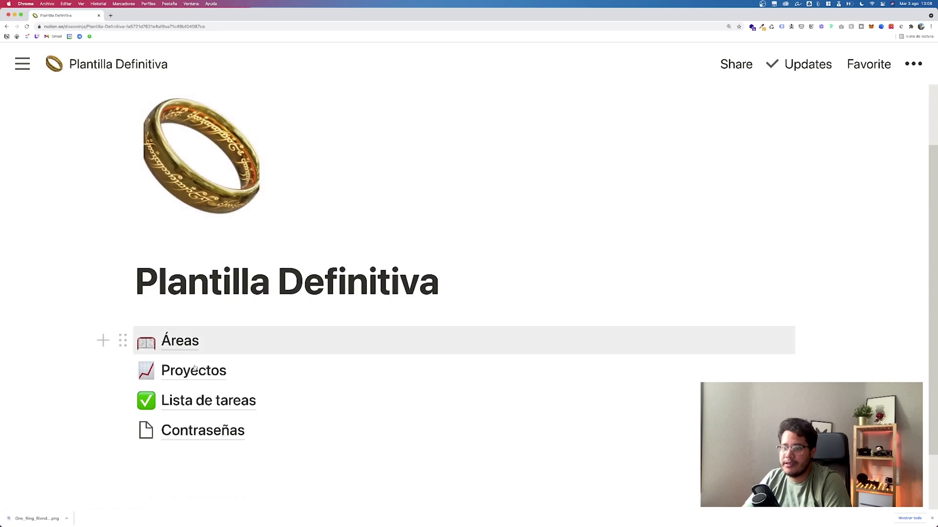
Step: Open the UX / UI project from Proyectos as a full page
click(194, 372)
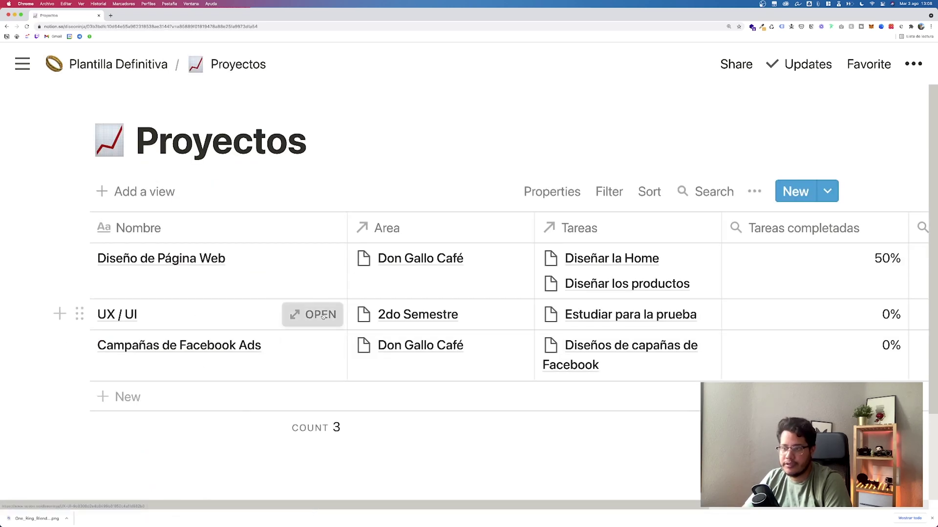
click(313, 314)
click(156, 129)
scroll(283, 313, down, 4)
click(258, 354)
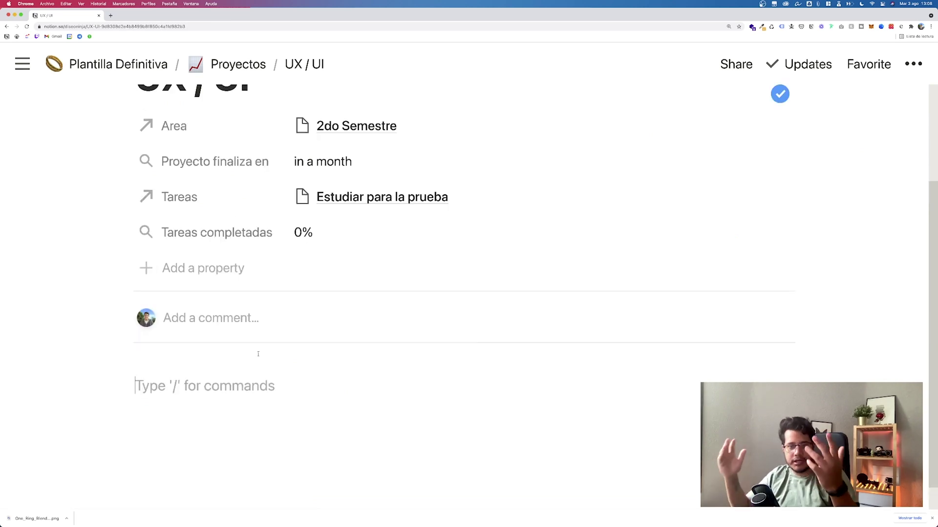
text(/)
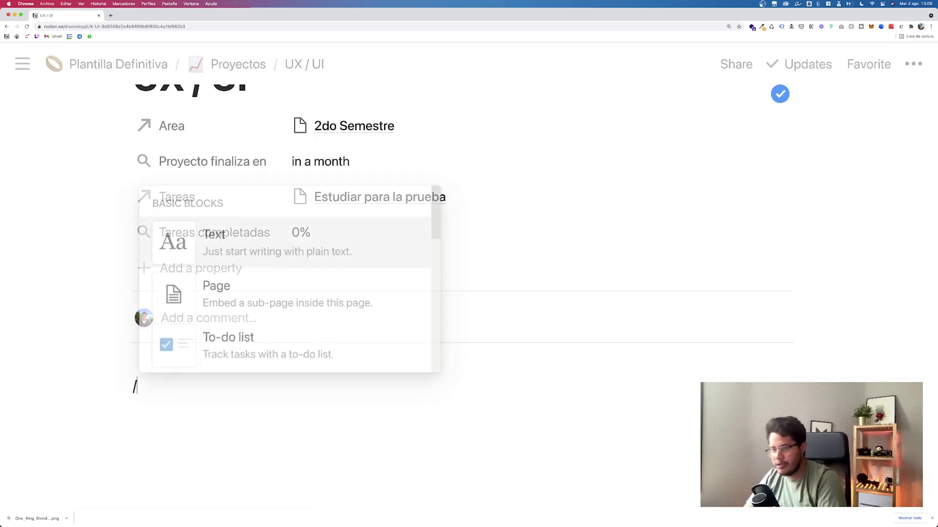
key(BackSpace)
text(@)
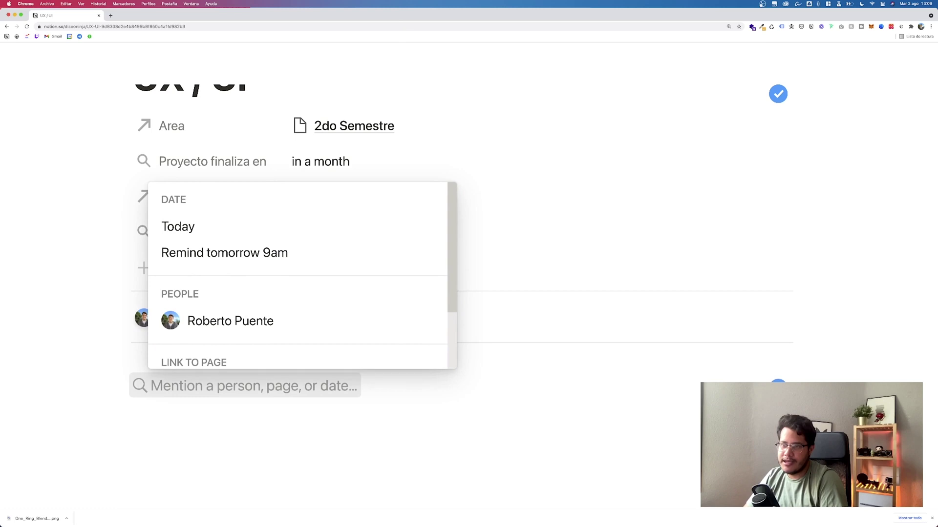
key(Up)
key(Up)
key(Up)
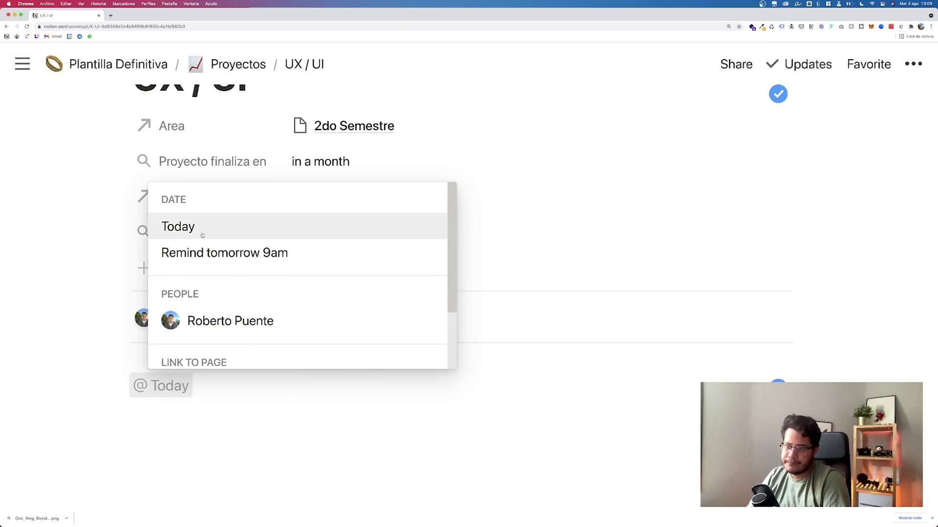
key(Return)
key(Return)
key(Tab)
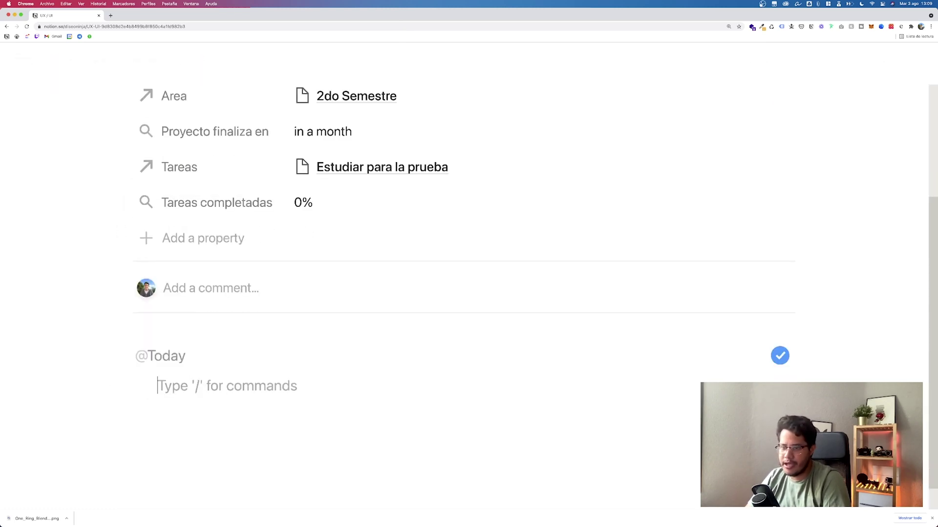
key(shift+Tab)
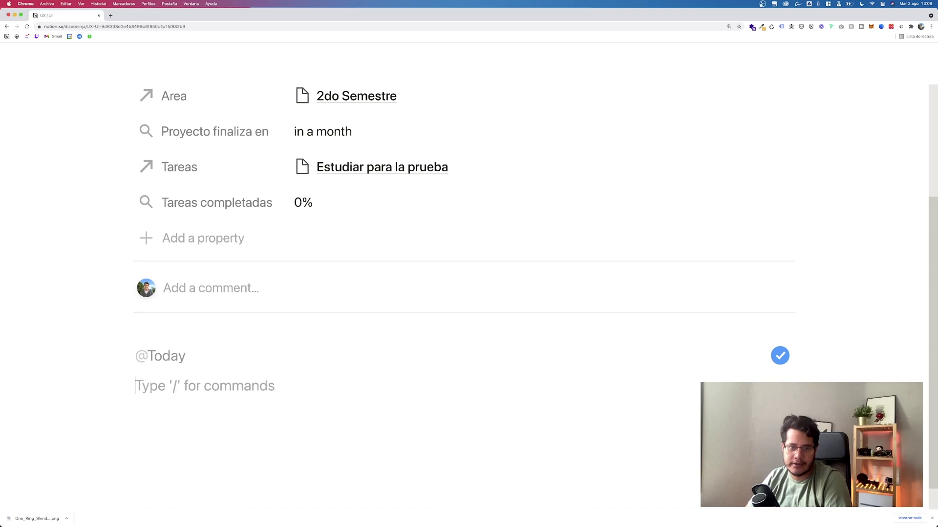
key(BackSpace)
key(BackSpace)
key(BackSpace)
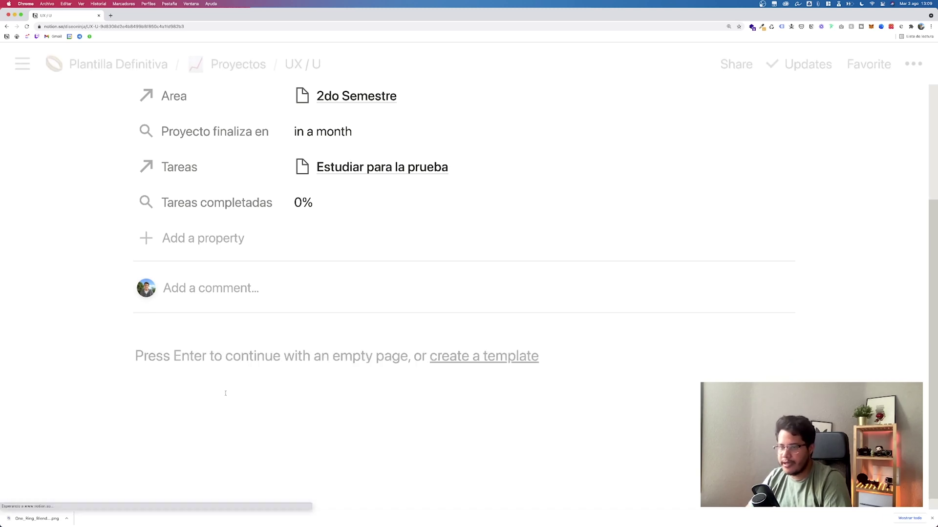
key(Return)
text(/pag)
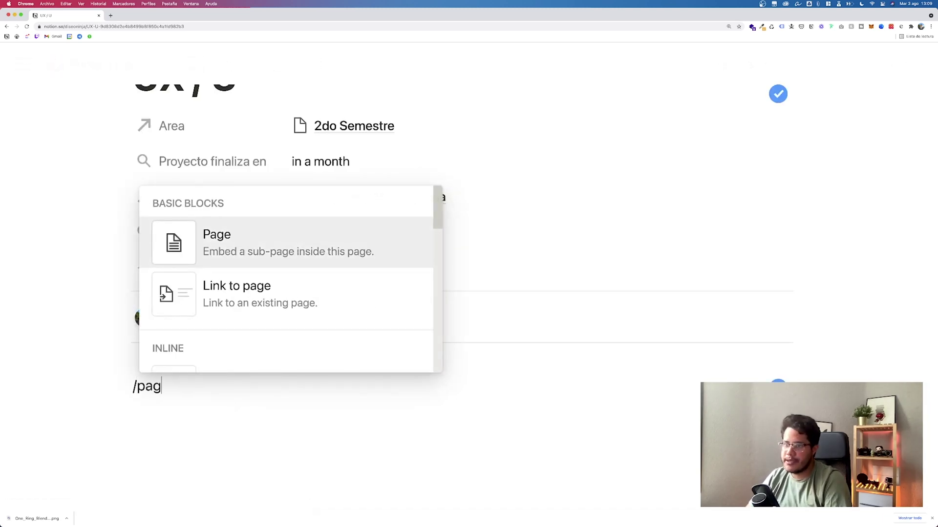
key(Return)
text(@to)
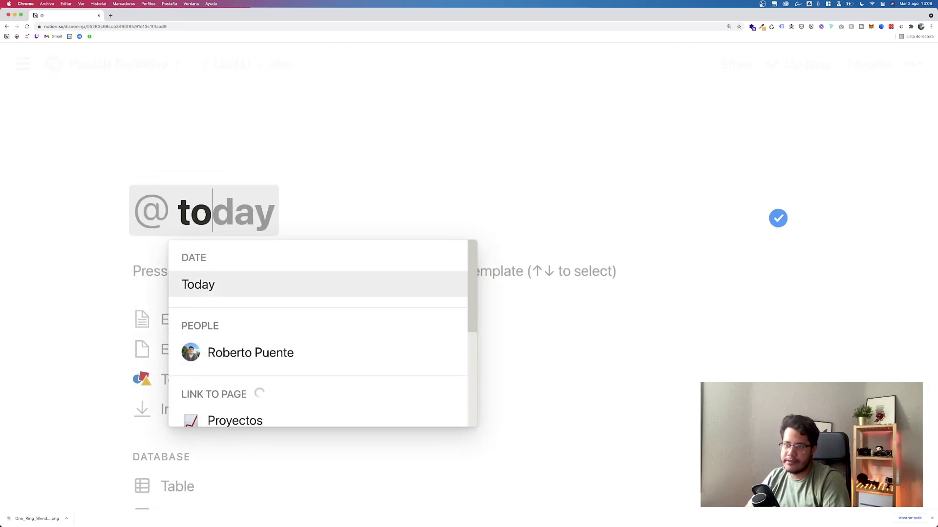
key(Return)
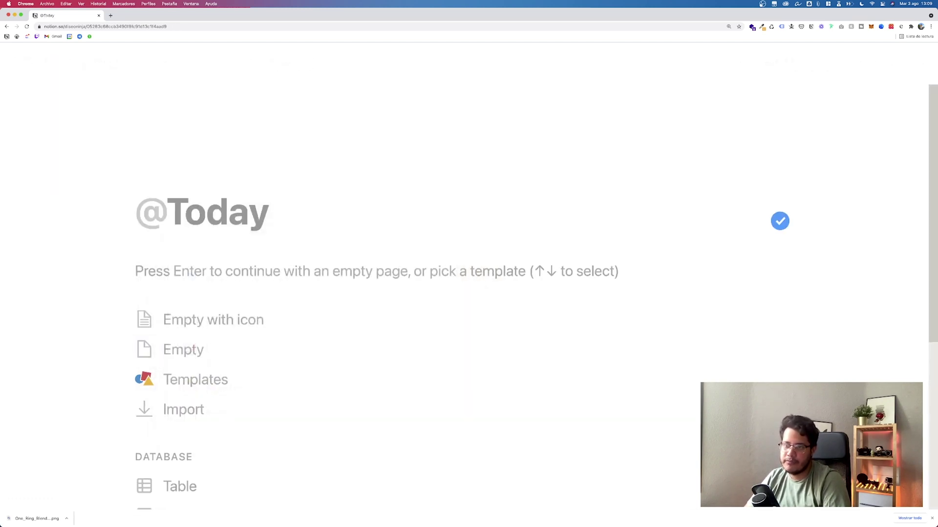
key(Return)
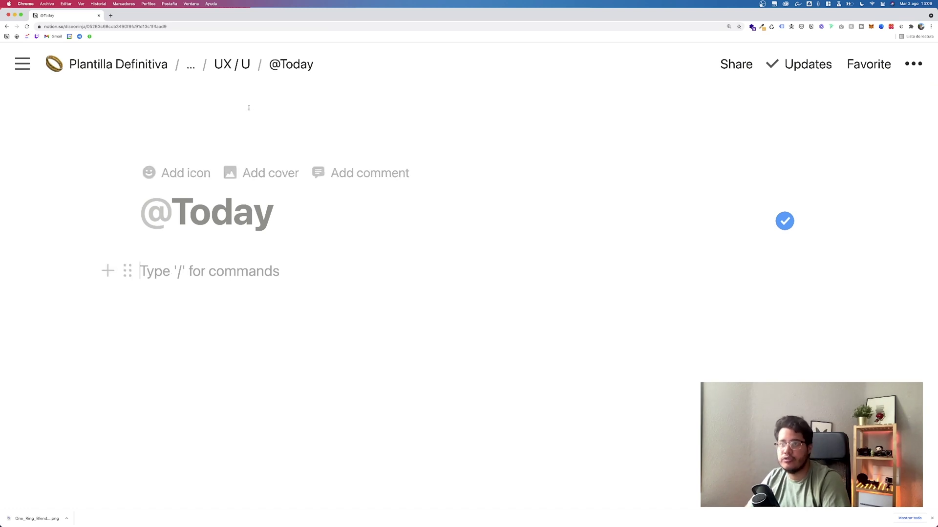
click(232, 64)
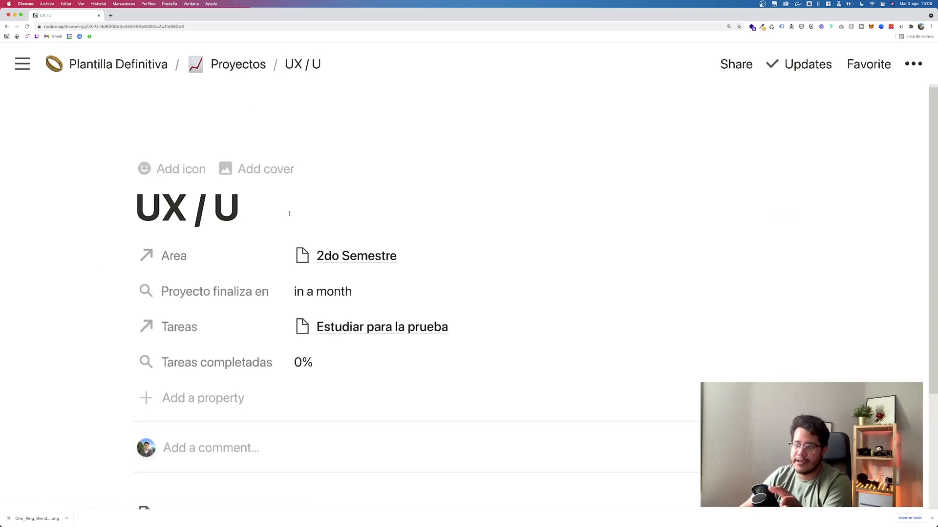
scroll(289, 211, down, 3)
click(125, 357)
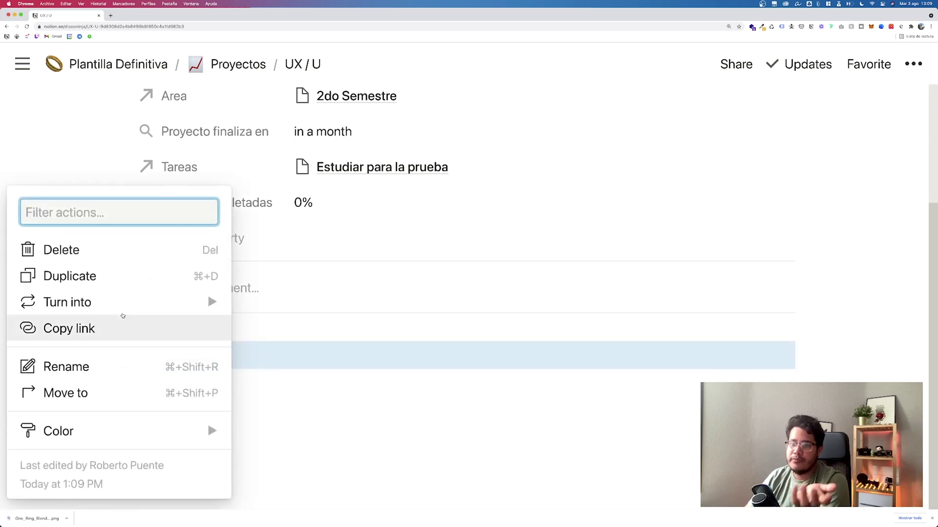
click(118, 251)
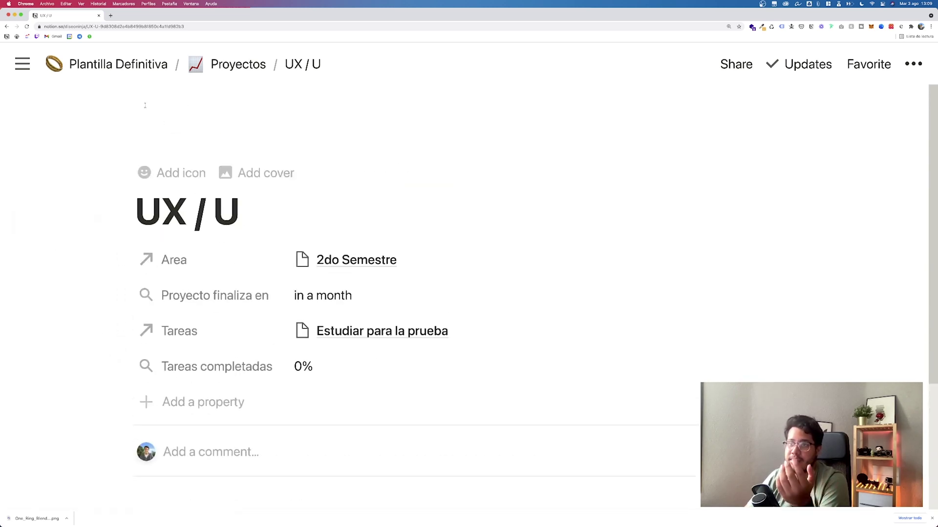
Step: Return to Plantilla Definitiva and open the Contraseñas page
click(117, 64)
scroll(173, 285, down, 3)
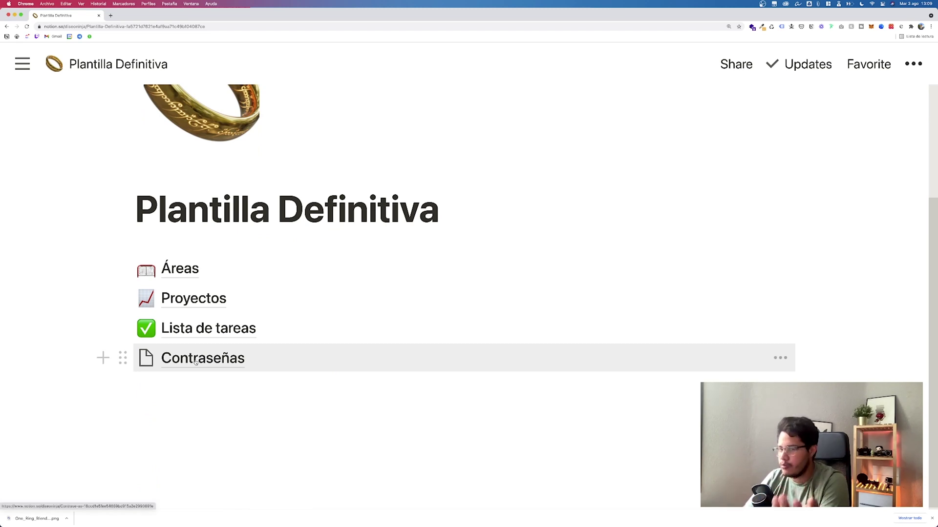
click(194, 361)
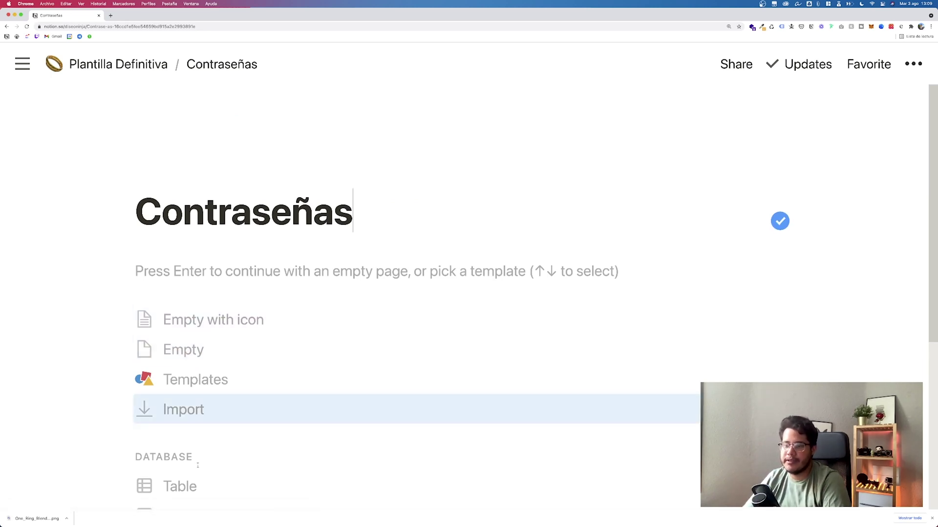
Step: Make Contraseñas a table, rename Name to 'Nombre' and set Tags to the Email type
click(173, 486)
click(168, 238)
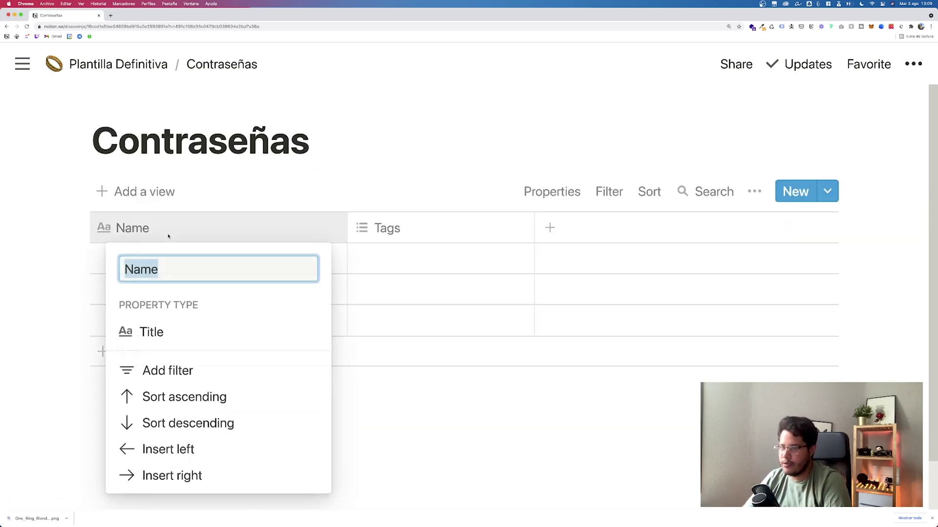
text(Nombre)
key(Return)
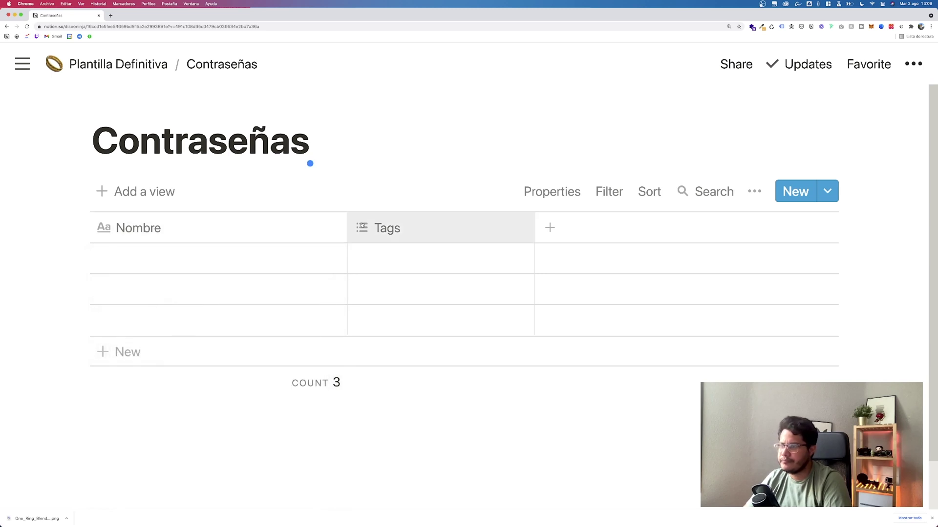
click(378, 228)
mouse_move(434, 268)
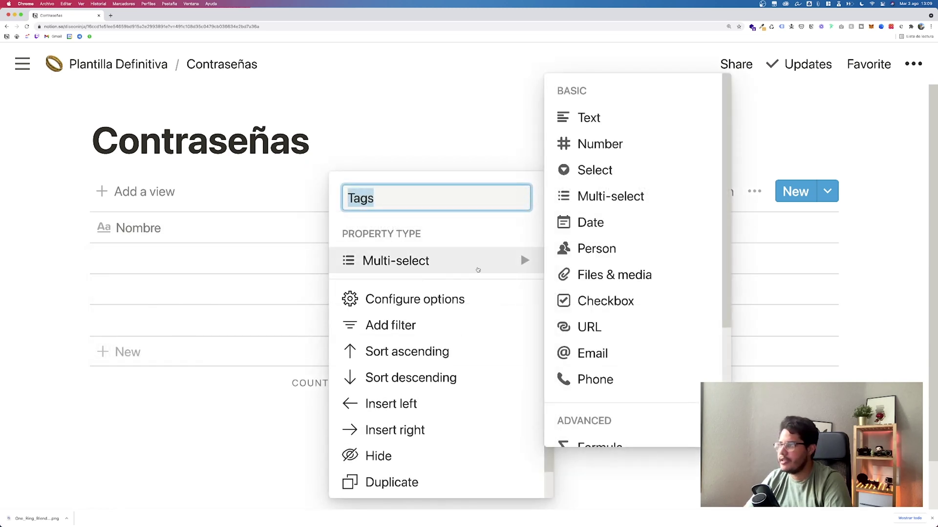
mouse_move(510, 253)
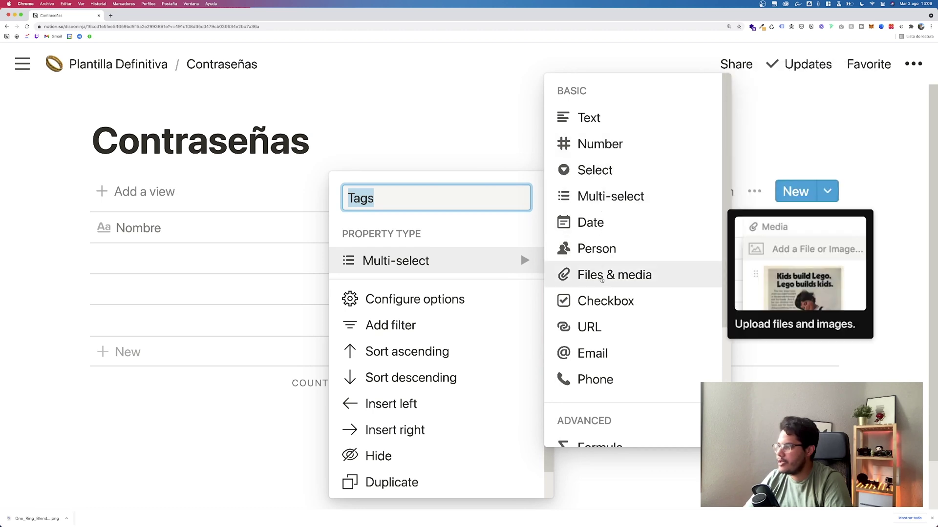
click(591, 353)
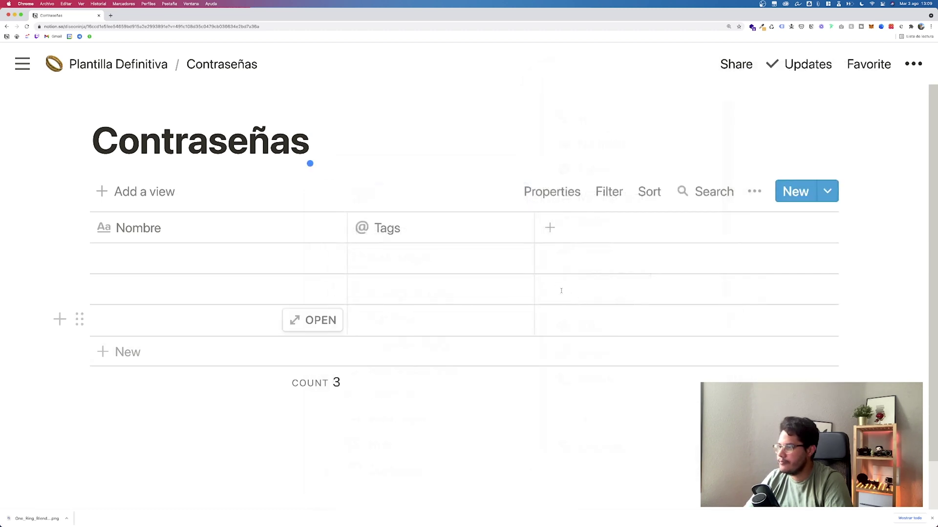
Step: Add a 'Contraseña' column, then start another property and browse types toward Relation
click(550, 227)
text(Contraseña)
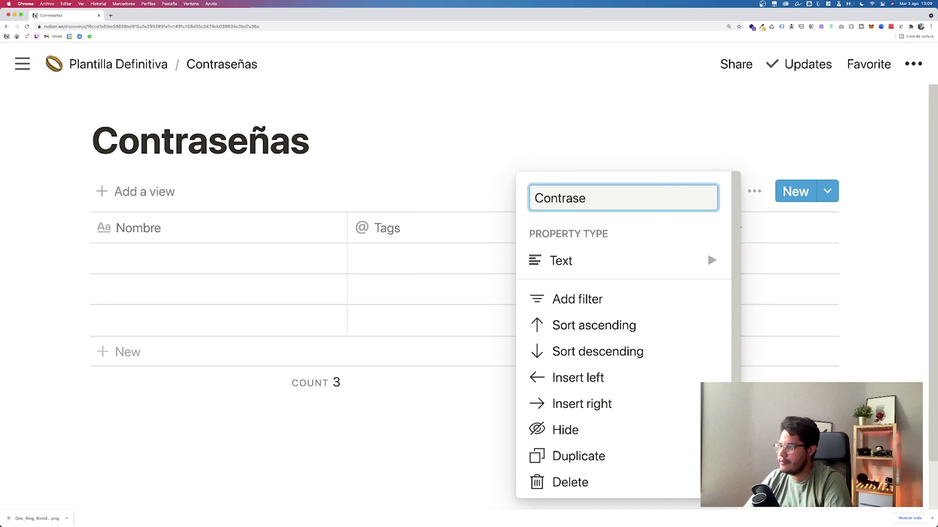
key(Return)
click(760, 229)
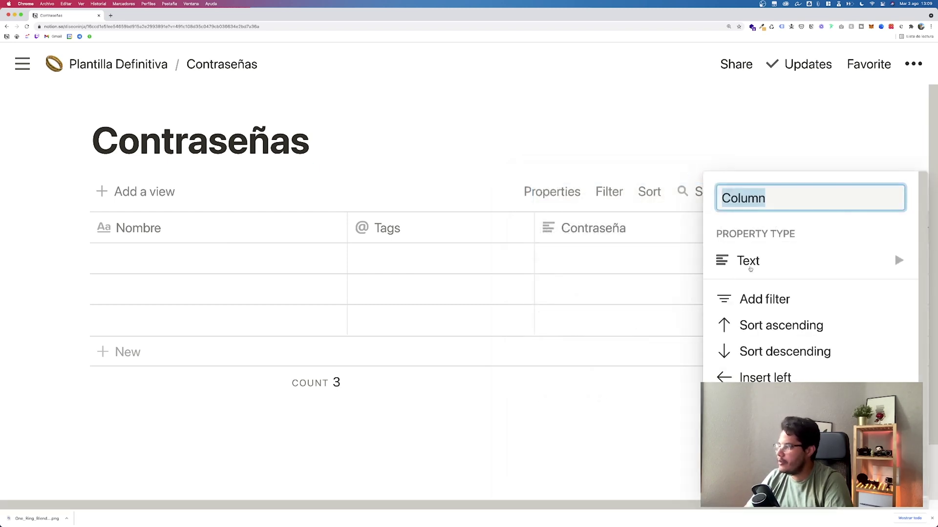
click(895, 254)
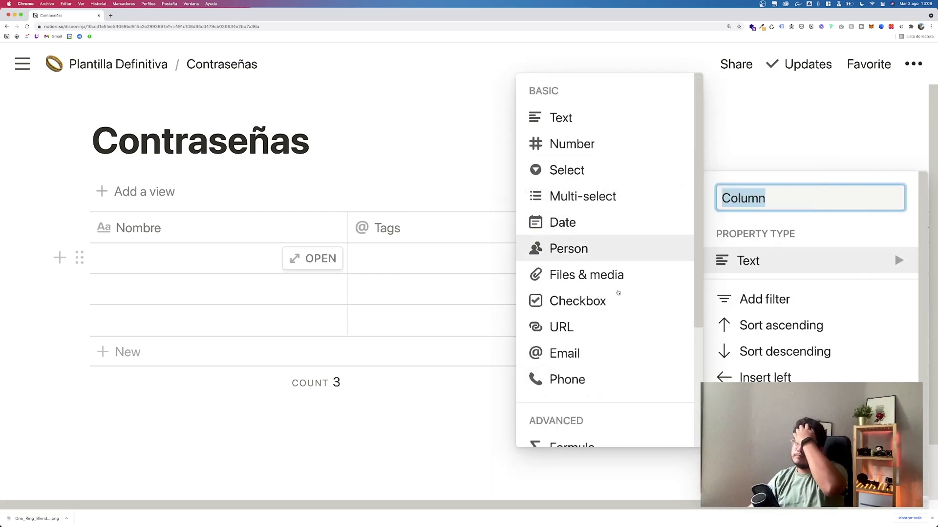
scroll(608, 307, down, 3)
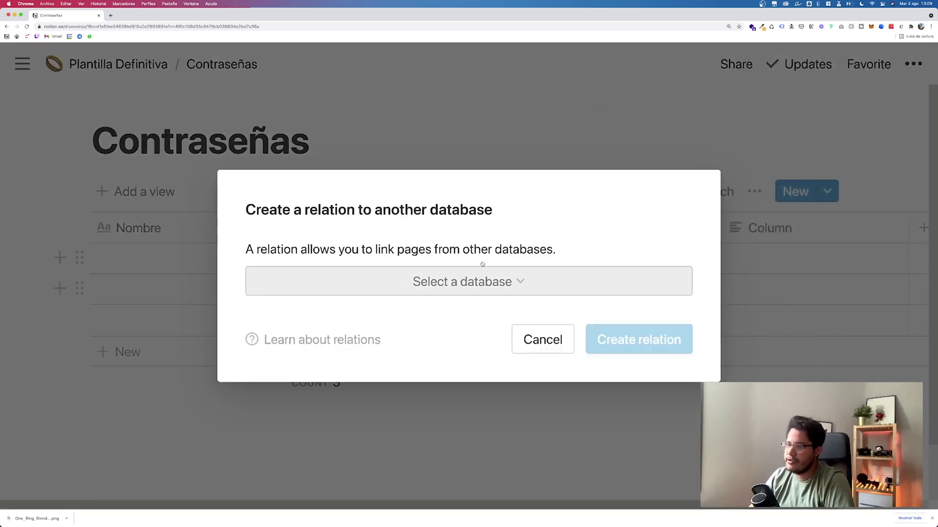
Step: Make the new column a relation to the Proyectos database
click(438, 281)
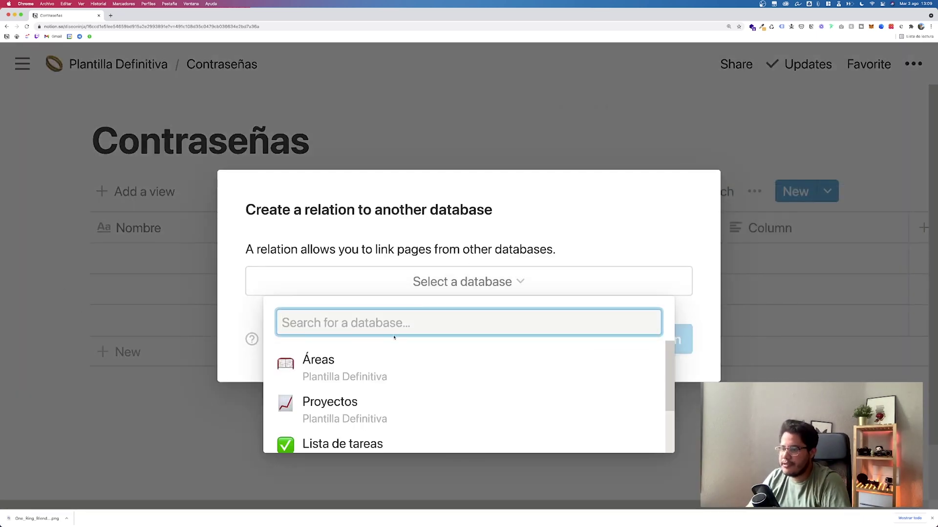
scroll(378, 372, down, 2)
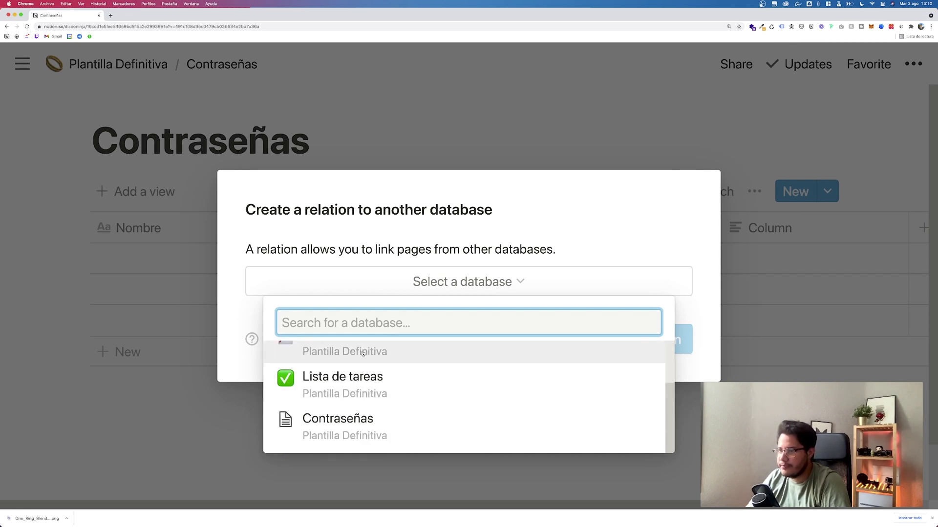
click(342, 366)
click(611, 339)
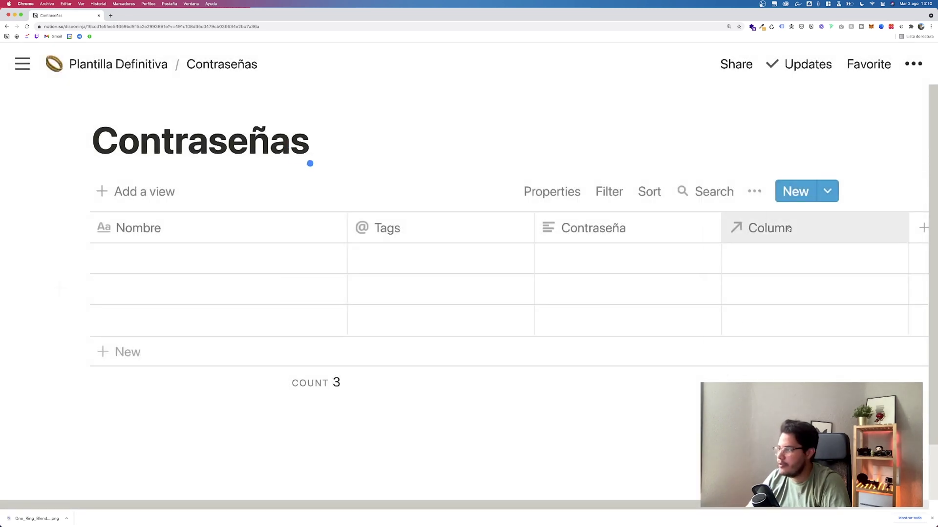
Step: Rename the relation column to Proyecto
click(786, 228)
text(Poryect)
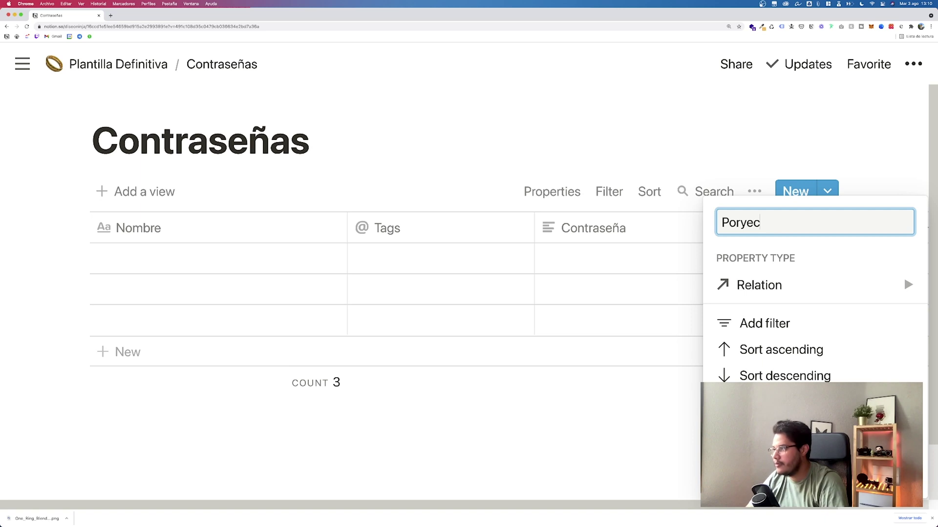
key(BackSpace)
key(BackSpace)
key(BackSpace)
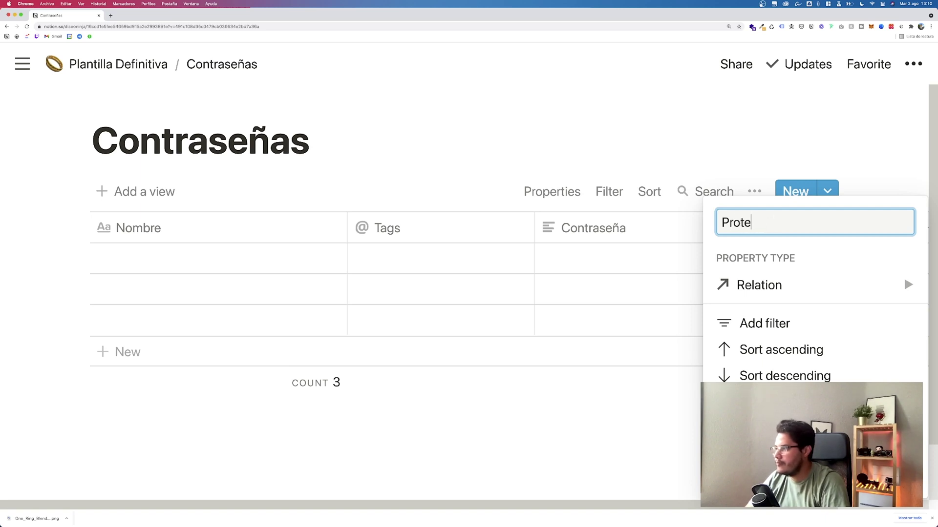
text(cto)
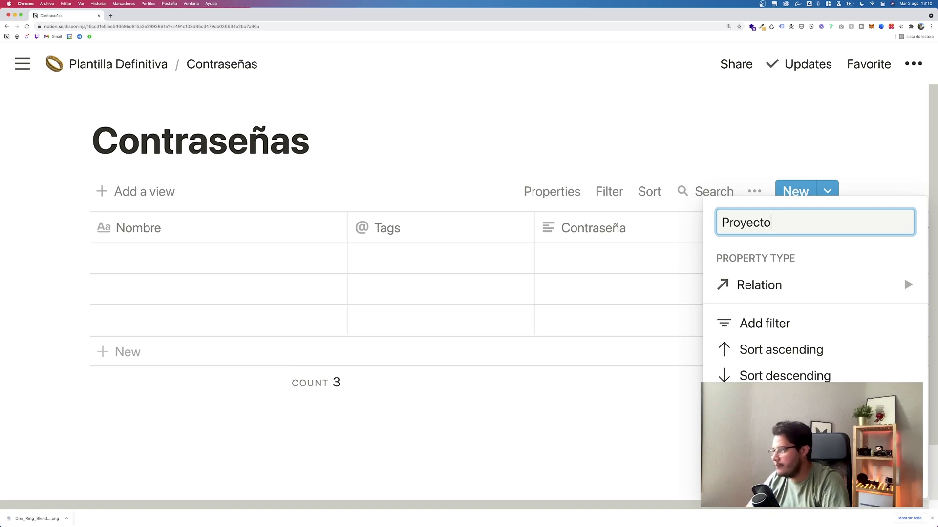
key(Return)
click(203, 259)
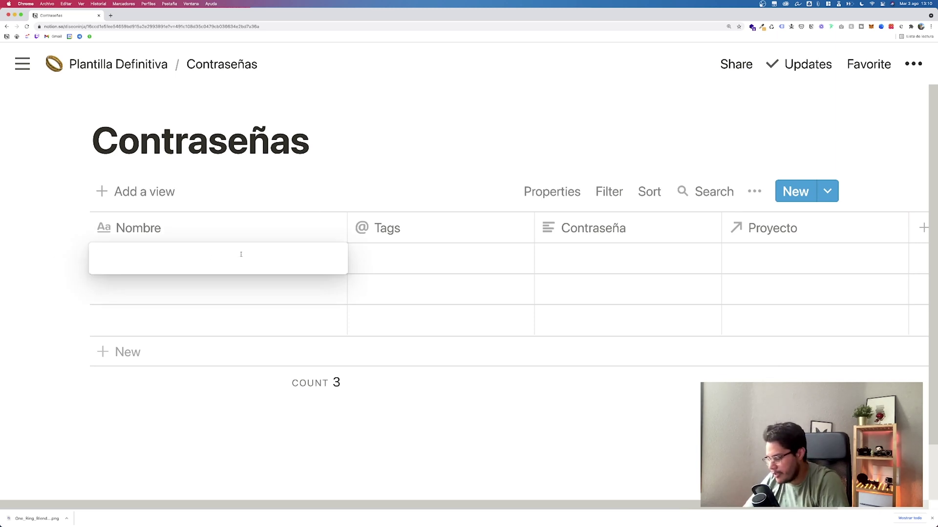
Step: Enter WordPress as the name, an e-mail address in Tags, and a password in Contraseña
text(WordPress)
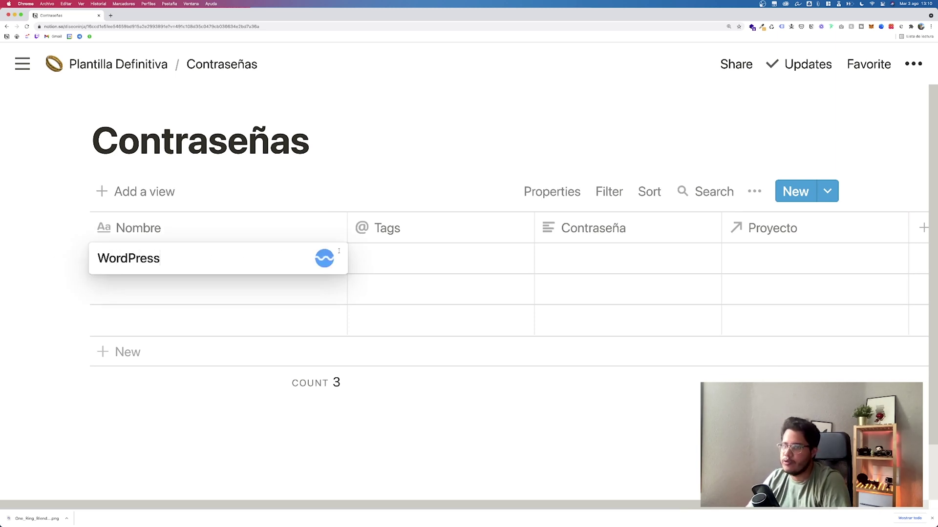
click(385, 256)
click(392, 259)
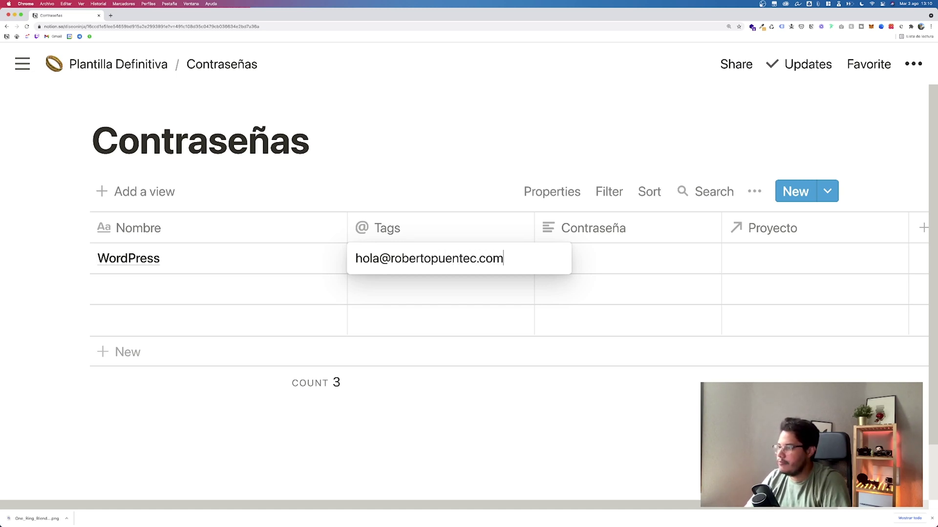
key(Tab)
text(1234)
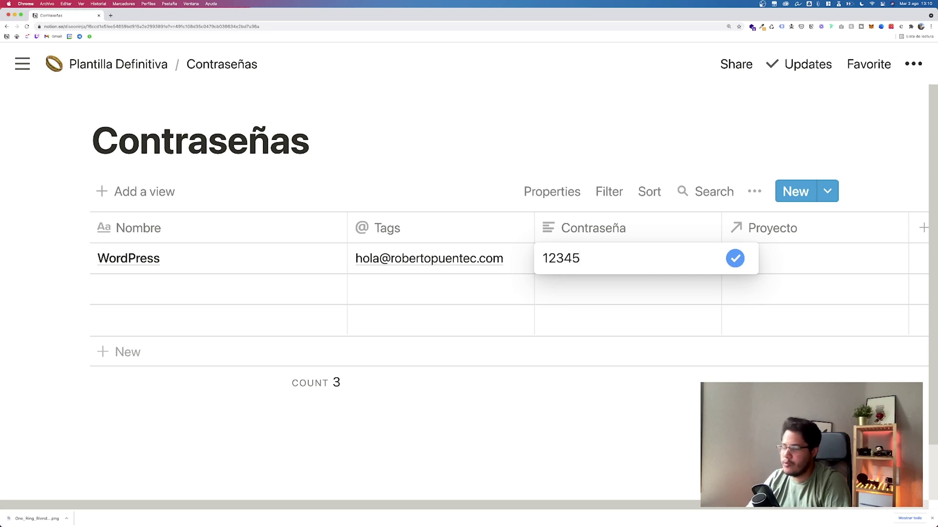
key(Return)
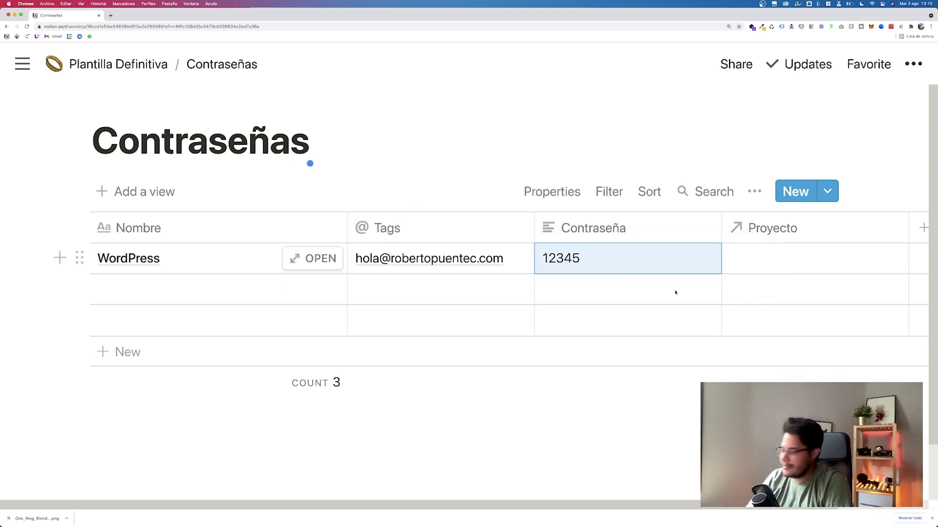
Step: Link the WordPress row to the project Diseño de Página Web
click(771, 270)
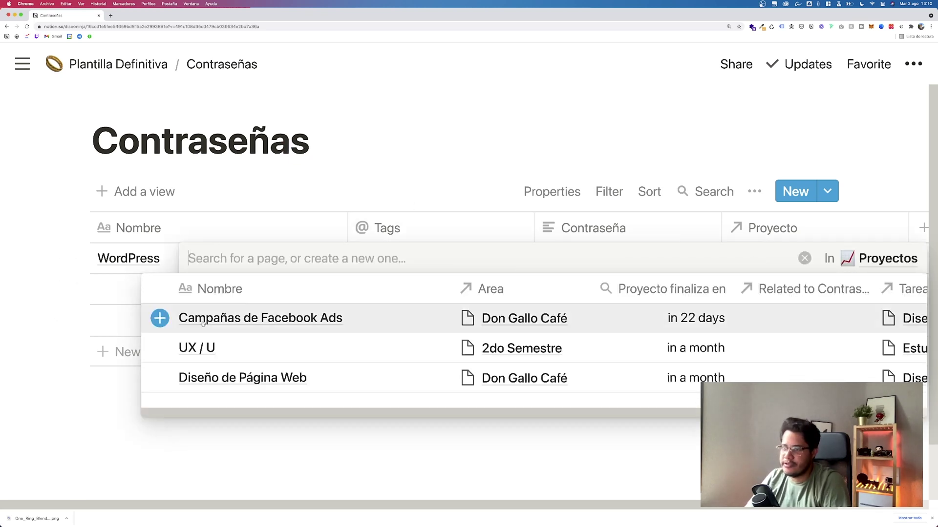
click(160, 378)
click(310, 163)
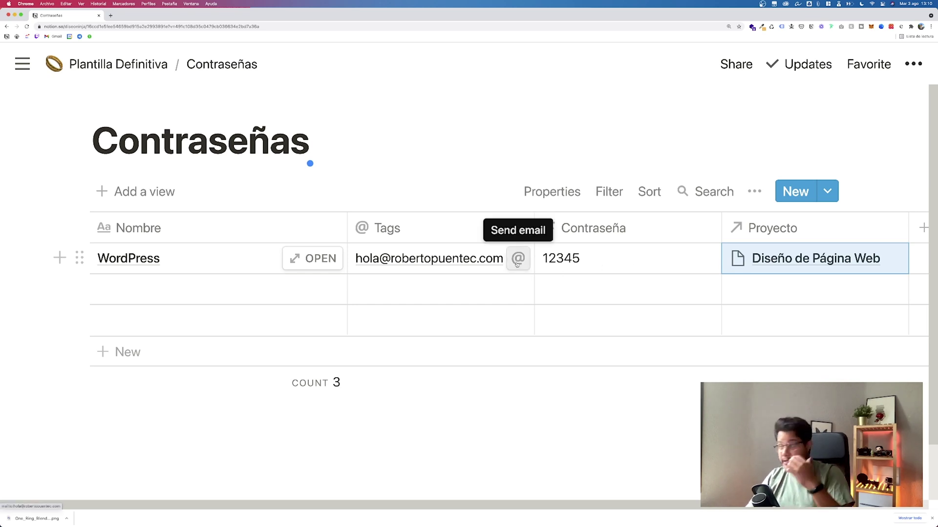
scroll(555, 281, right, 5)
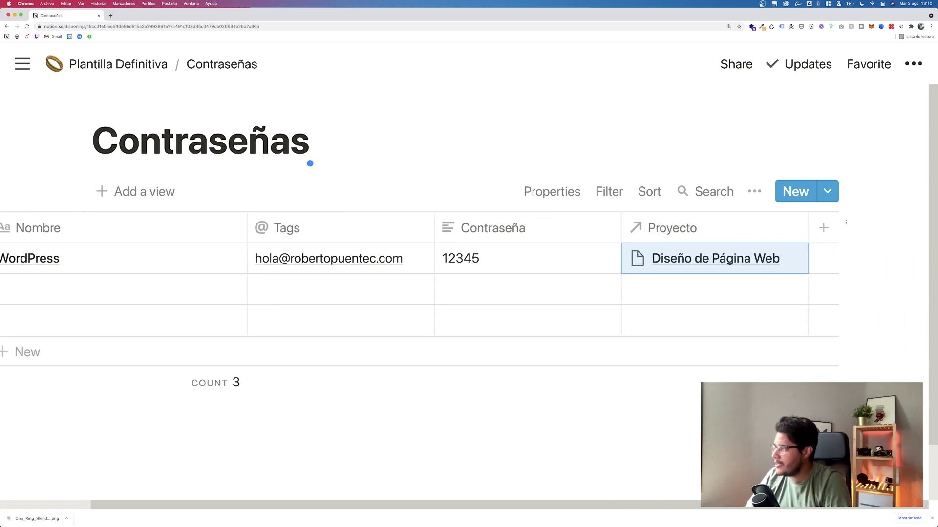
Step: Add a new Rollup column named Area
click(833, 228)
mouse_move(769, 260)
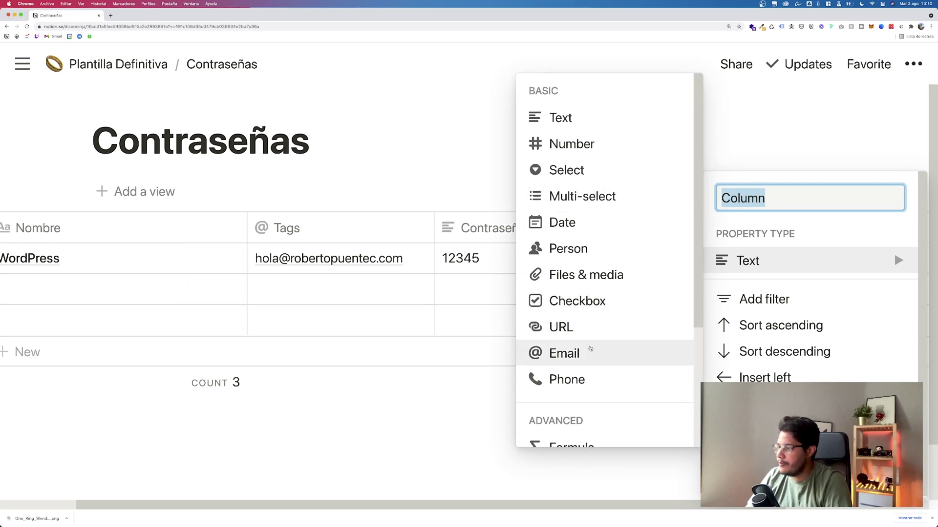
scroll(593, 342, down, 3)
click(571, 390)
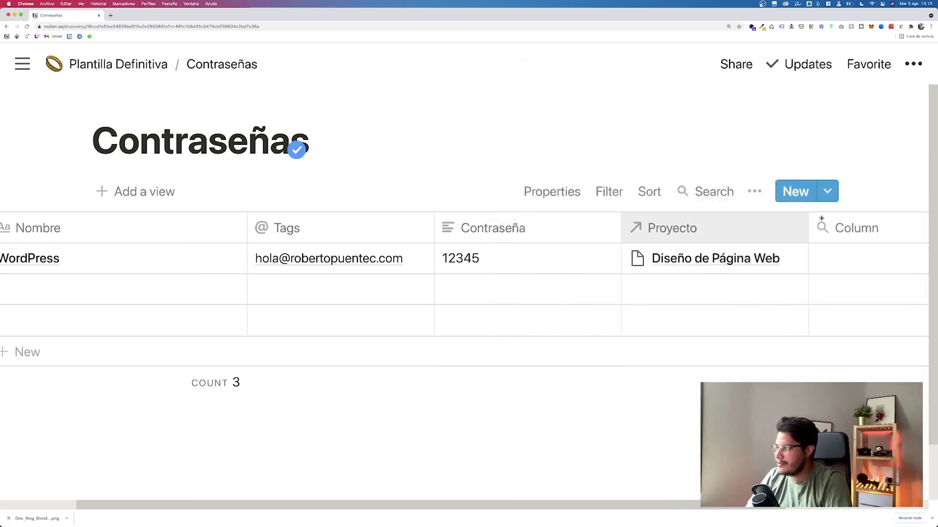
text(Area)
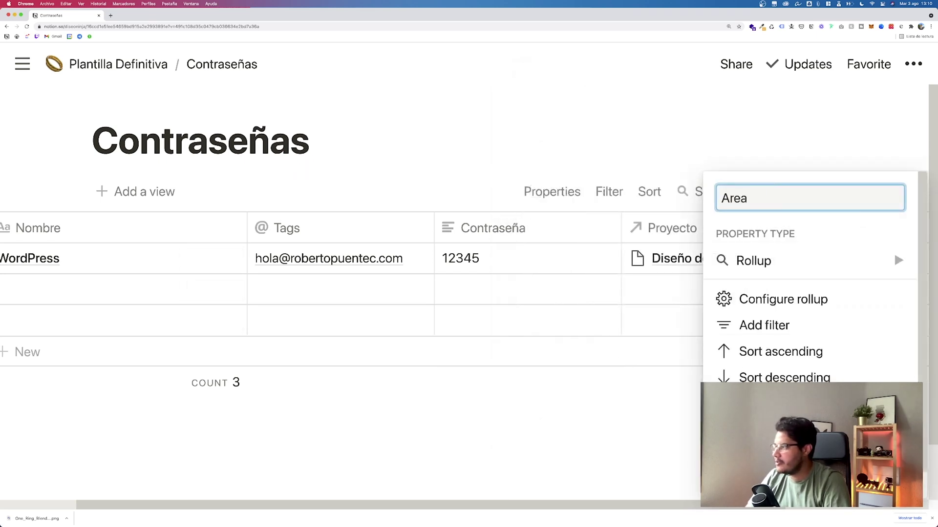
key(Return)
Step: Set the Area rollup to use the Proyecto relation and the projects' Area property
click(842, 257)
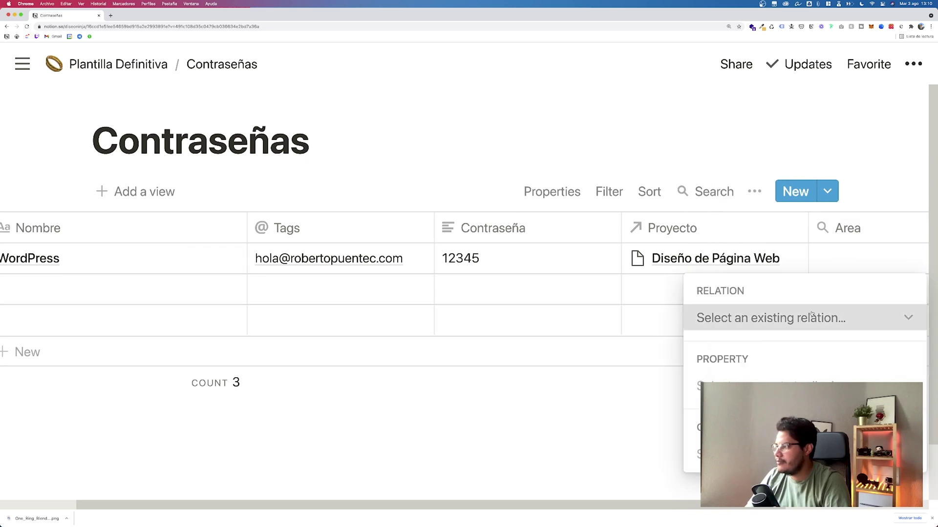
click(772, 319)
key(Return)
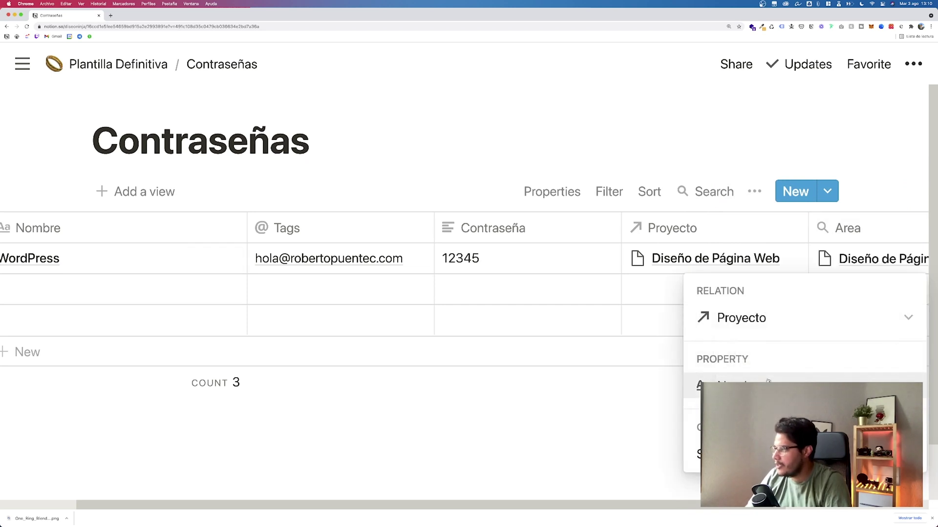
click(769, 383)
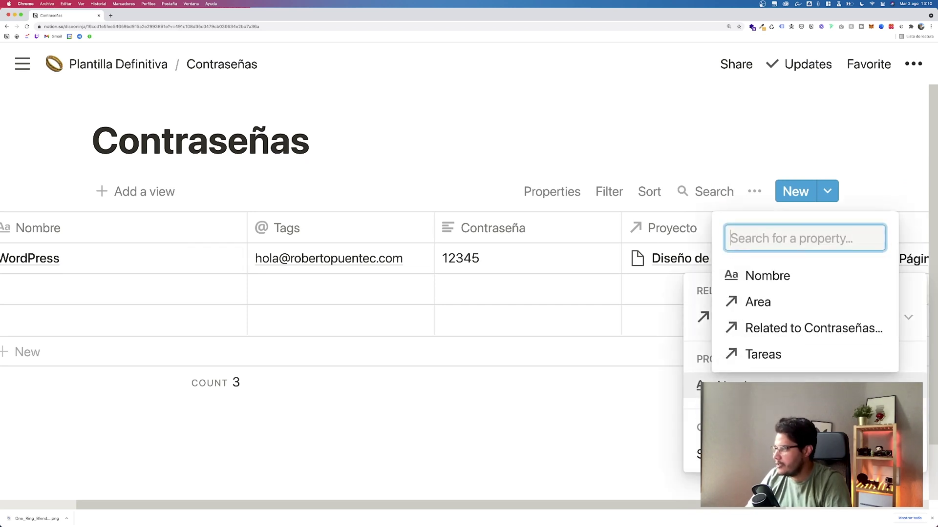
click(764, 302)
click(310, 161)
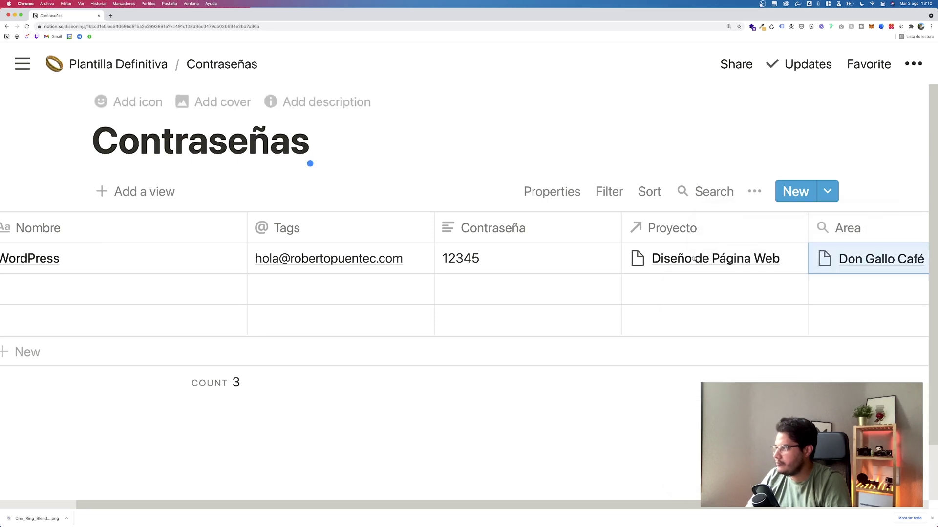
scroll(634, 279, left, 5)
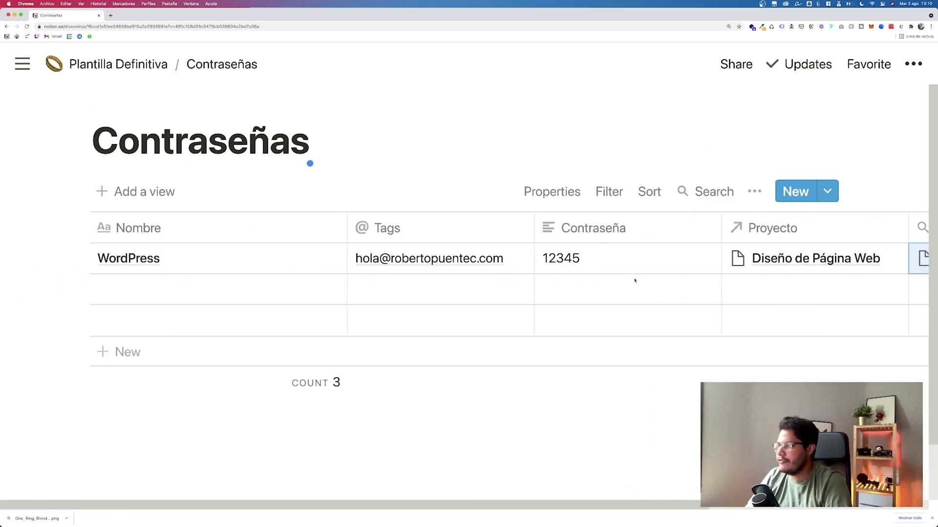
Step: Filter the Contraseñas view to rows whose Area is Don Gallo Café
click(608, 191)
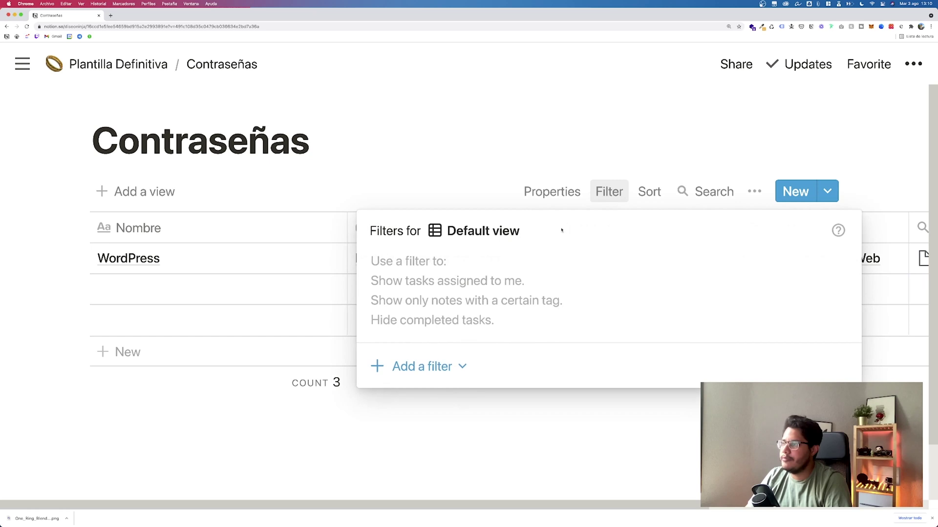
click(440, 356)
click(434, 401)
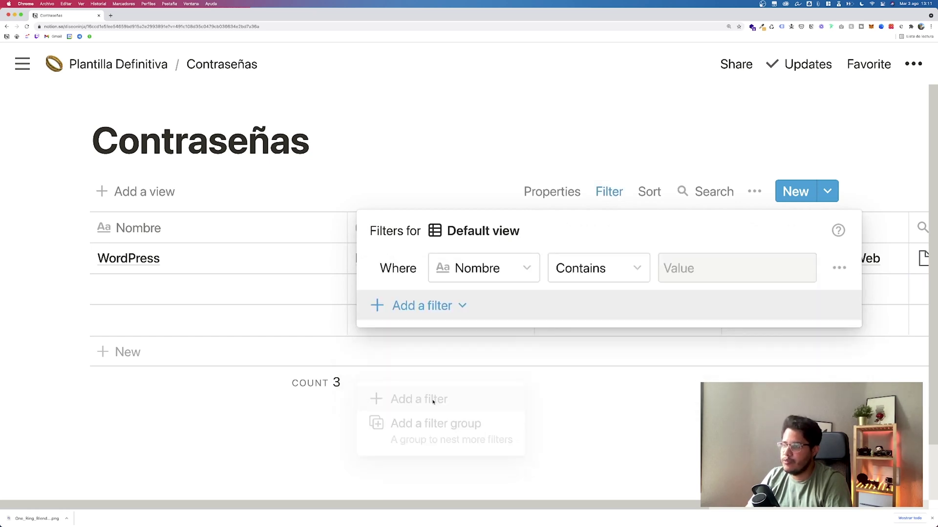
click(476, 268)
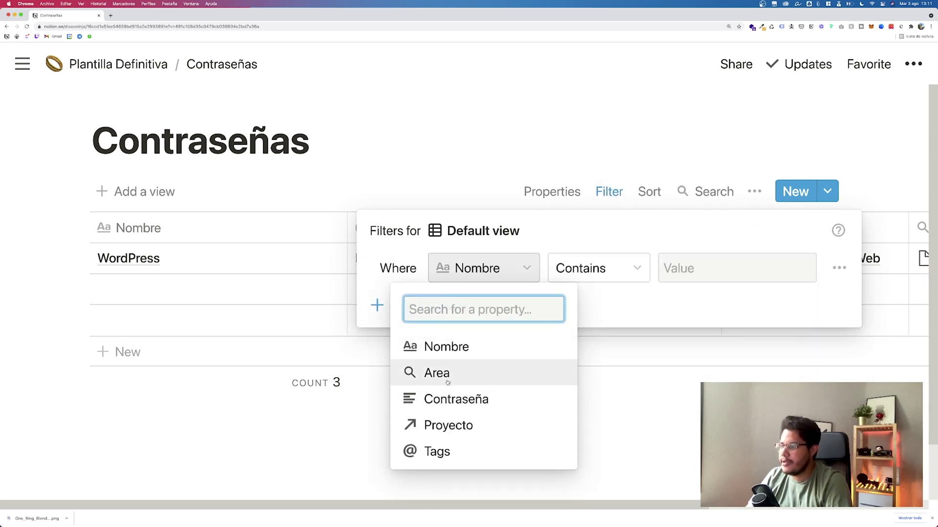
click(463, 375)
click(740, 268)
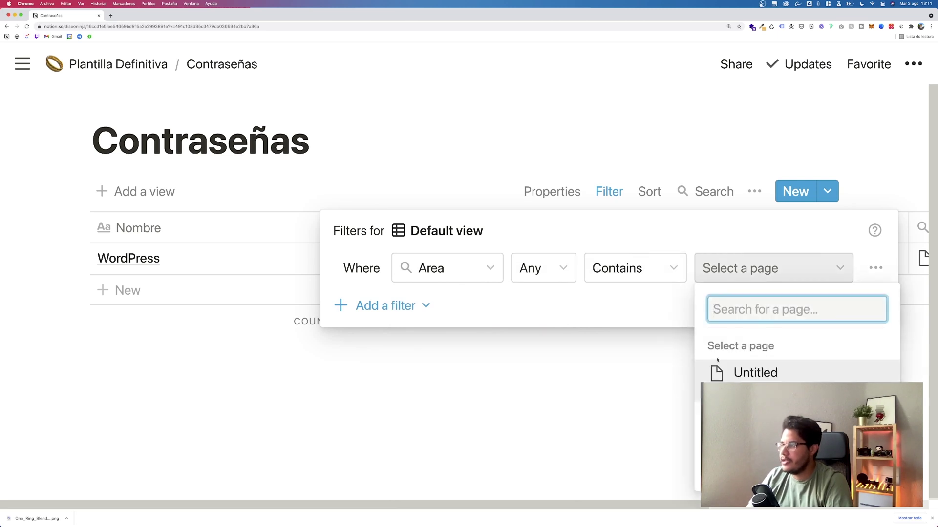
click(762, 401)
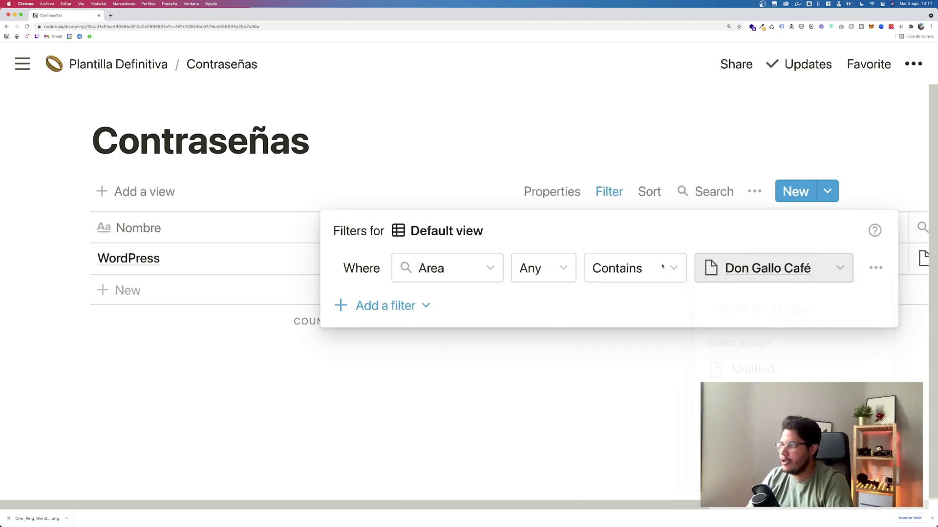
Step: Close the filter panel, review the table, and return to Plantilla Definitiva
click(609, 122)
scroll(433, 262, right, 5)
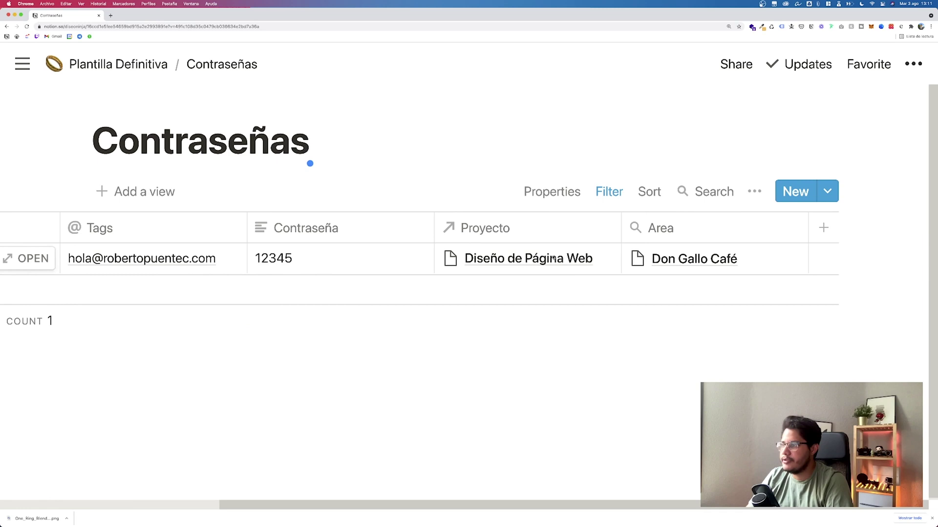
scroll(433, 261, left, 5)
scroll(433, 261, left, 1)
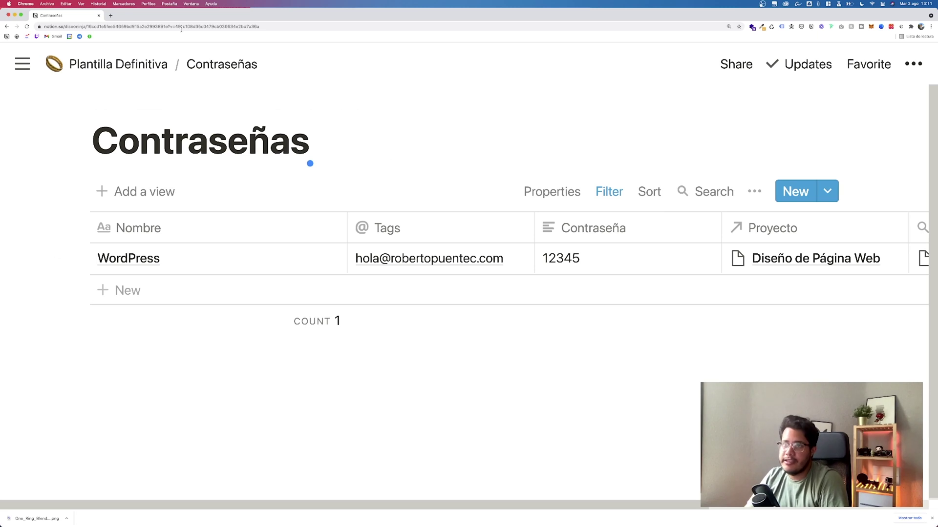
click(146, 64)
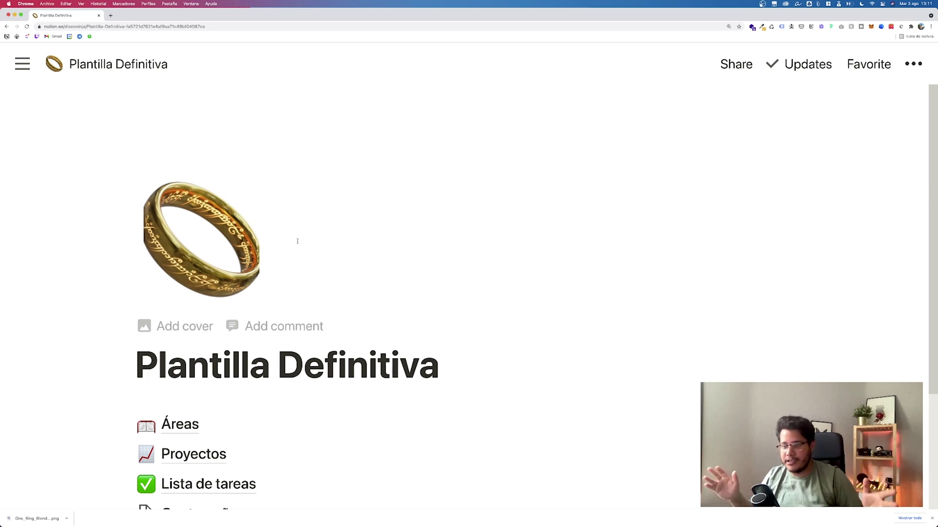
Step: Add a Vida Personal area tagged Interno in the Áreas database
scroll(297, 241, down, 5)
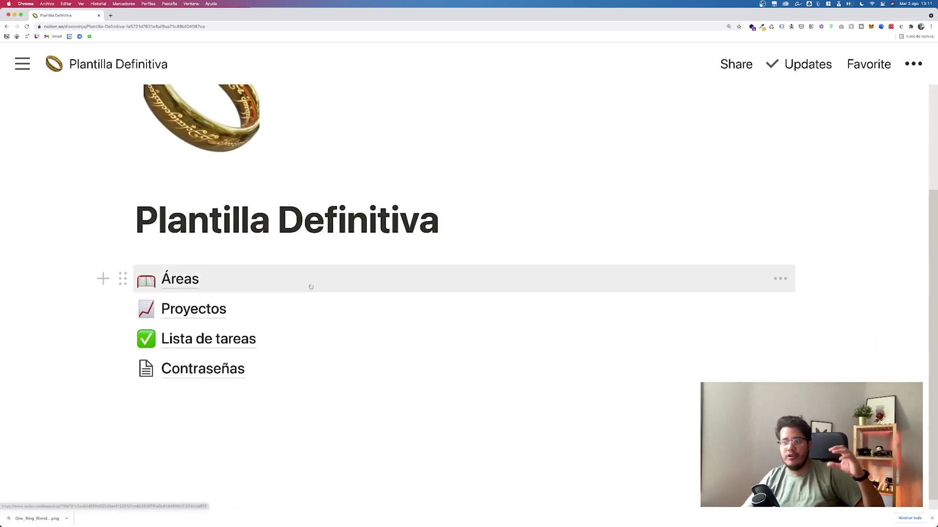
click(196, 280)
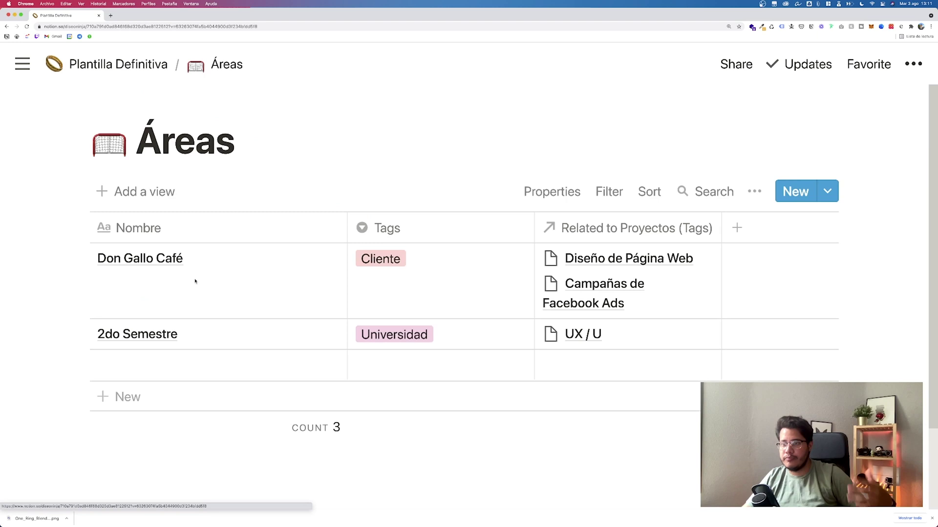
click(157, 364)
text(Vida Personal)
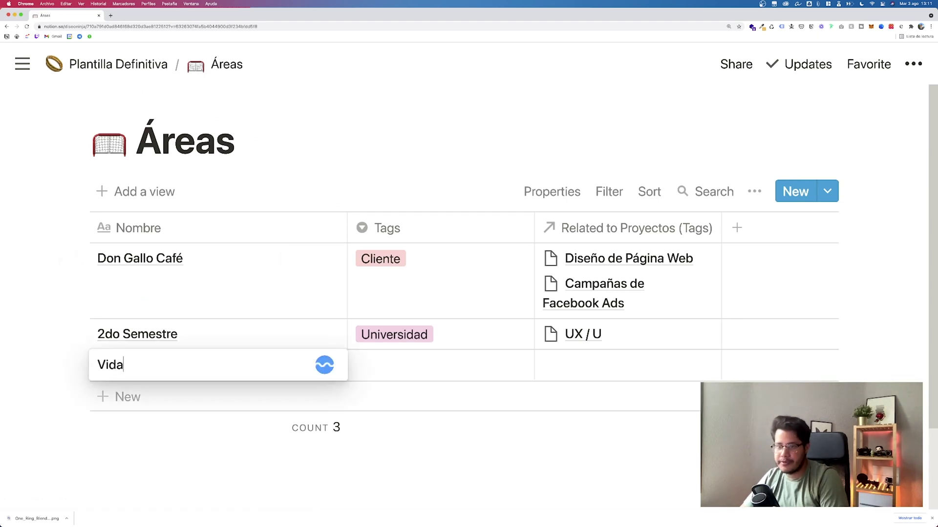
key(Return)
click(392, 361)
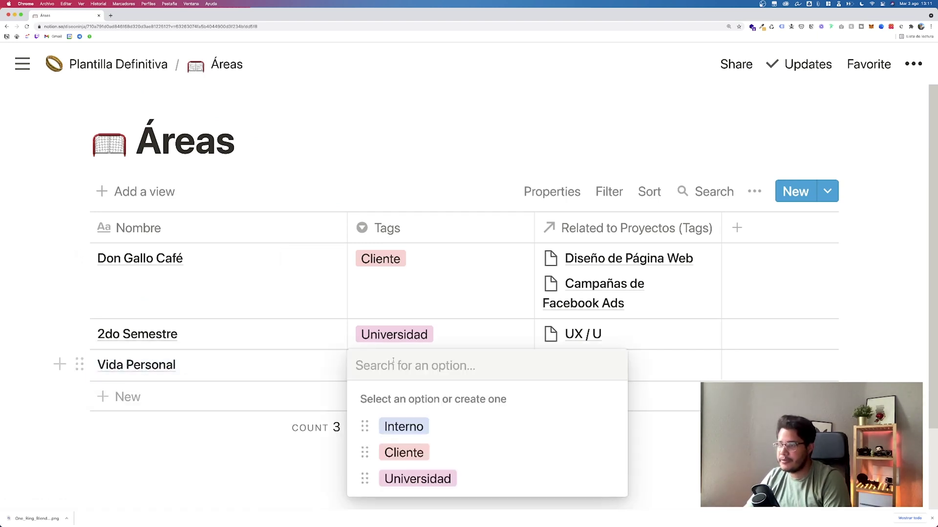
click(403, 426)
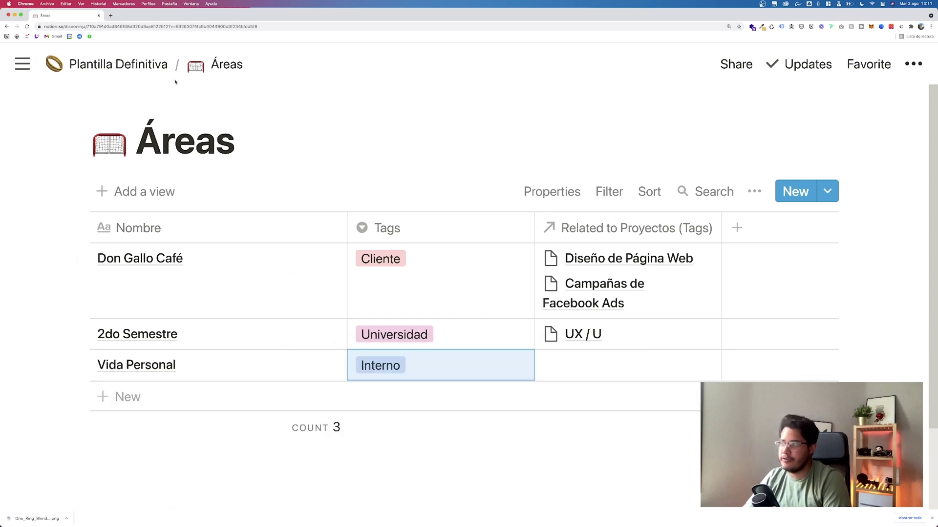
Step: Add project Viaje a Madrid with area Vida Personal, then return to the main page
click(117, 64)
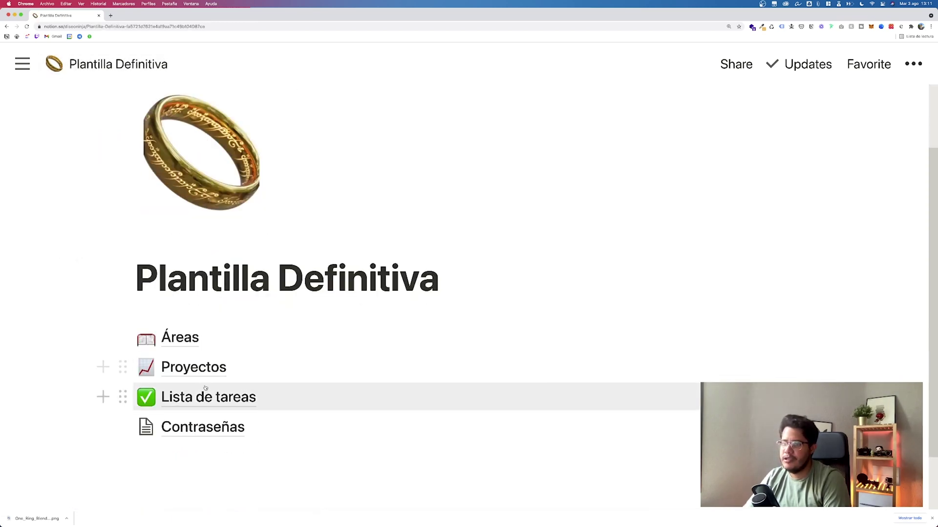
click(195, 367)
click(130, 401)
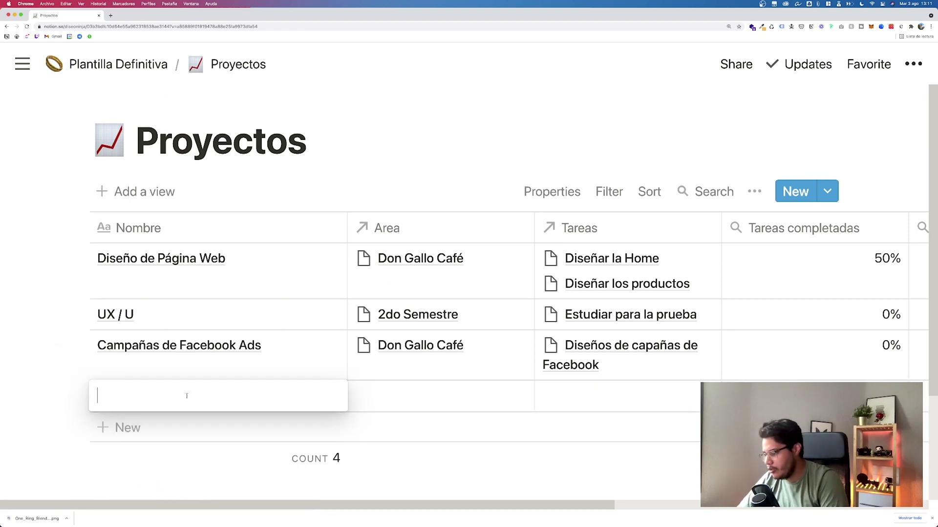
text(Viaje a Madrid)
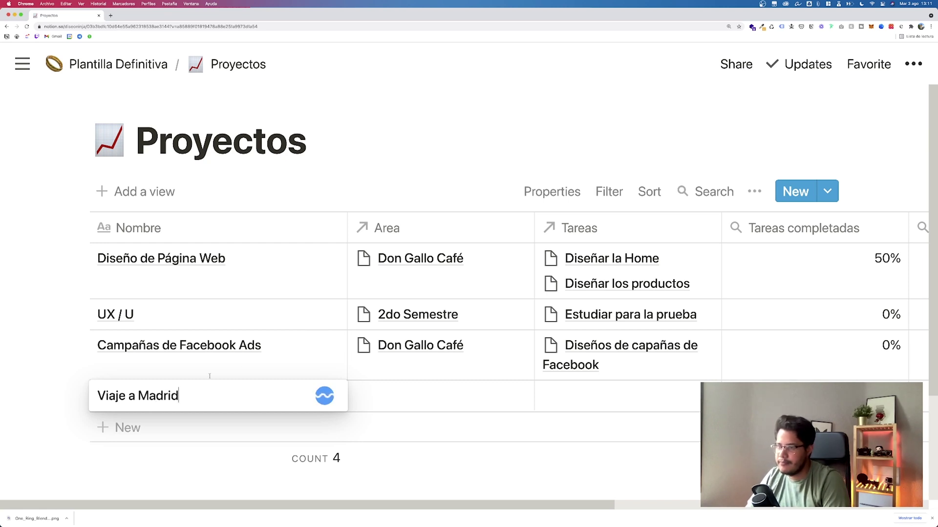
key(Return)
click(403, 395)
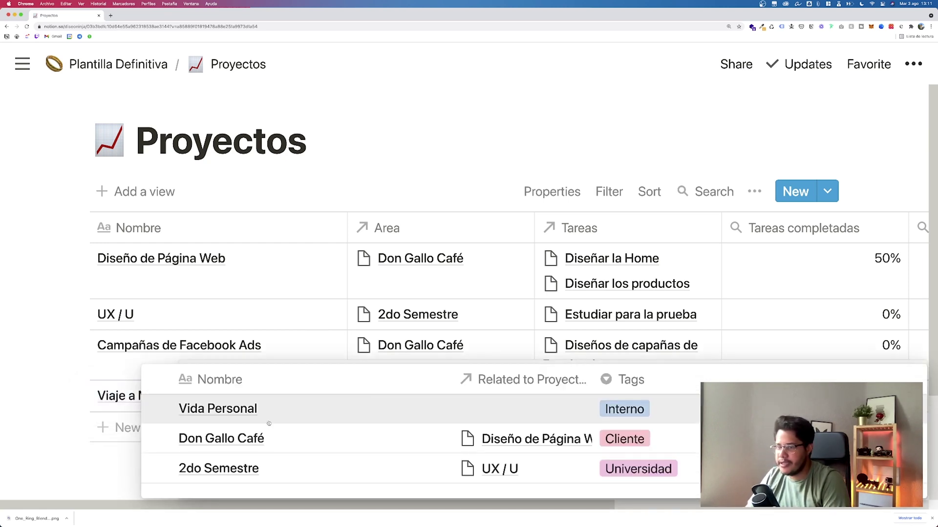
click(160, 409)
click(29, 356)
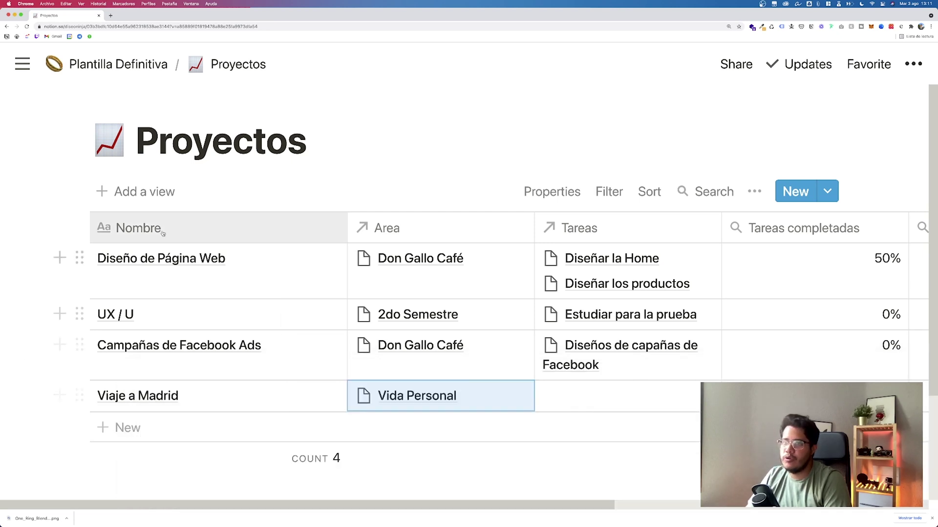
click(118, 63)
scroll(152, 336, down, 3)
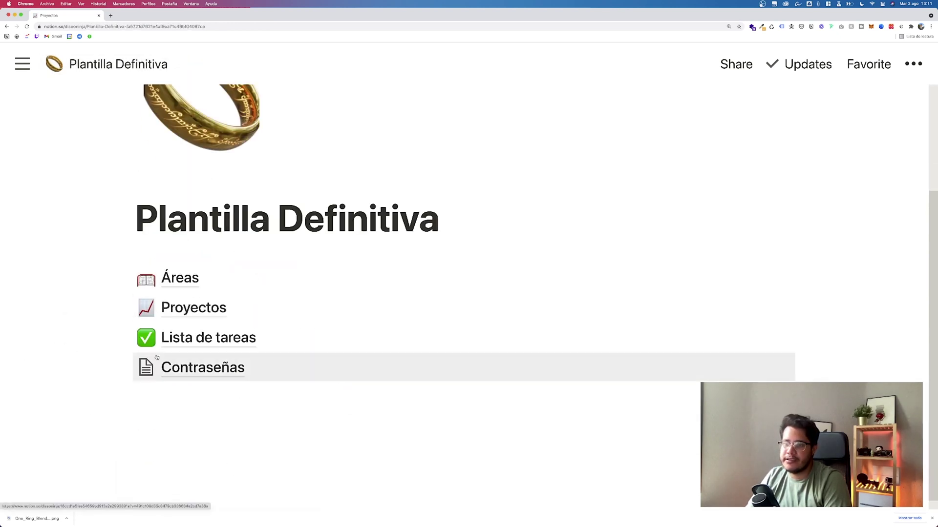
Step: Create task Comprar boleto in Lista de tareas with priority De vida o muerte
click(190, 342)
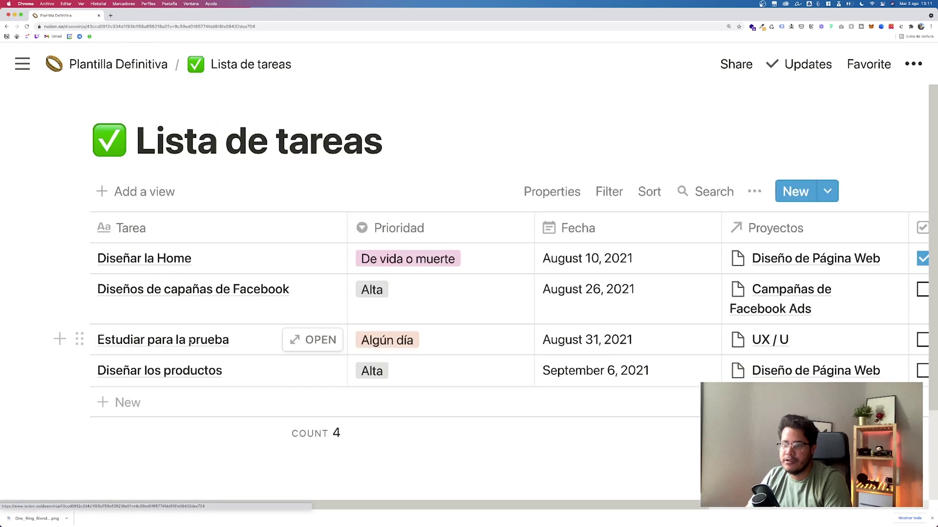
scroll(145, 372, down, 1)
click(145, 370)
text(Comprar bo)
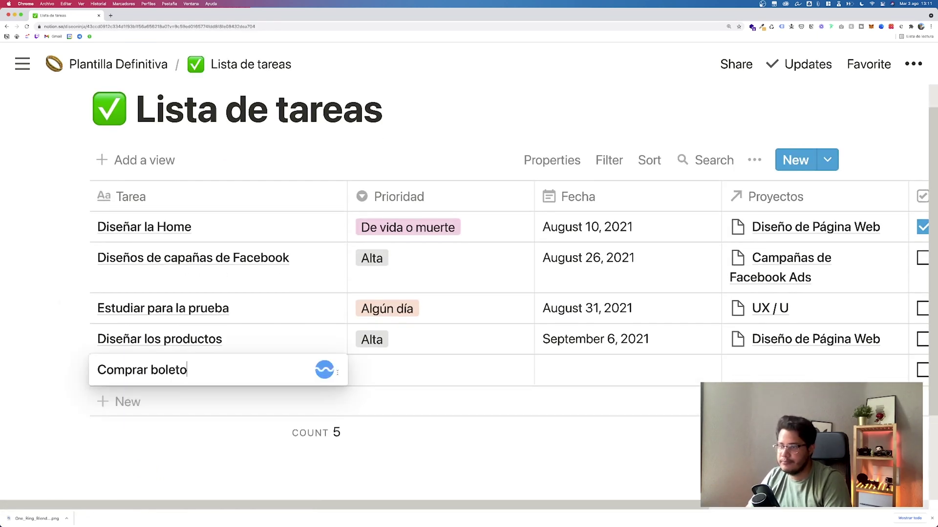
text(leto)
key(Escape)
click(372, 370)
click(513, 280)
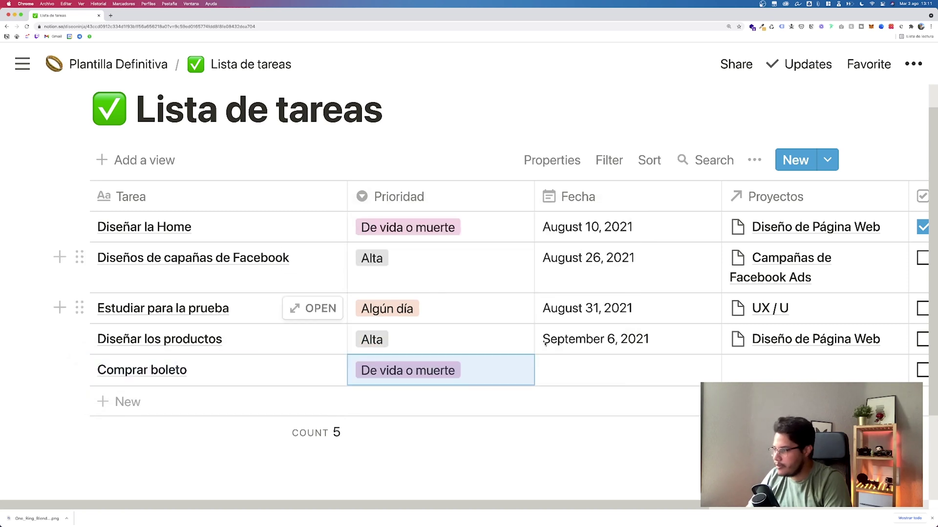
Step: Date the task August 3, 2021, link it to Viaje a Madrid, and return to the main page
click(599, 370)
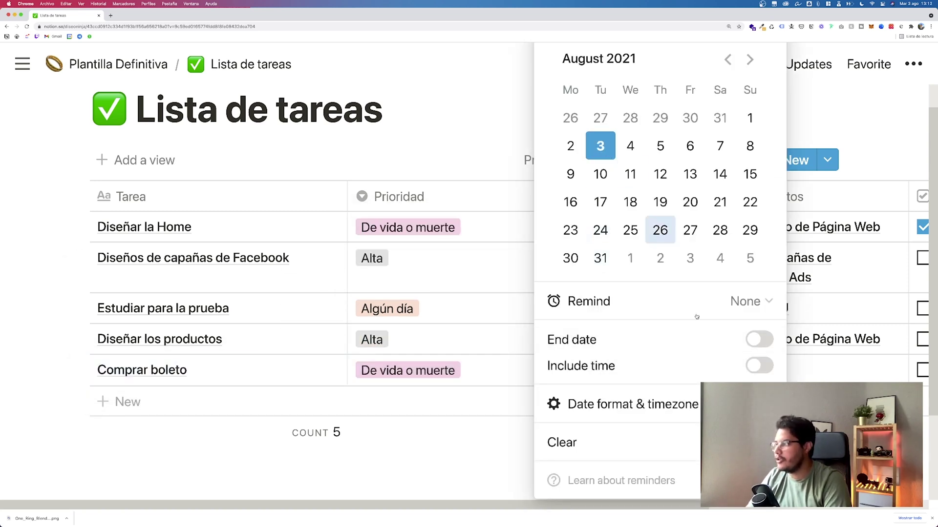
key(Escape)
click(788, 372)
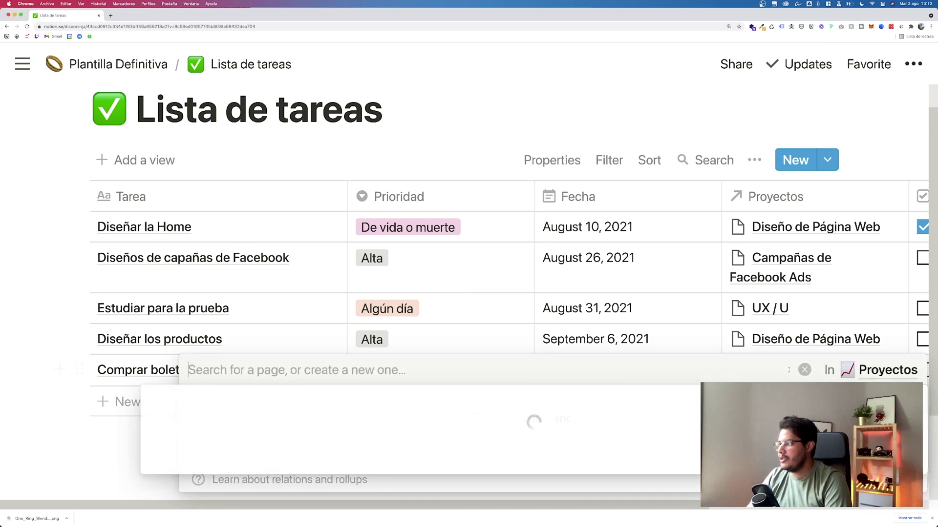
click(159, 399)
key(Escape)
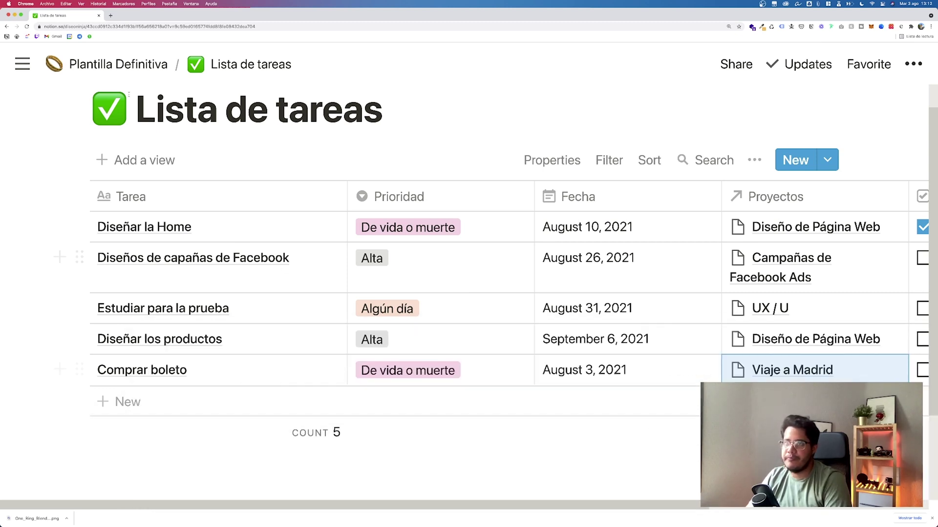
click(118, 65)
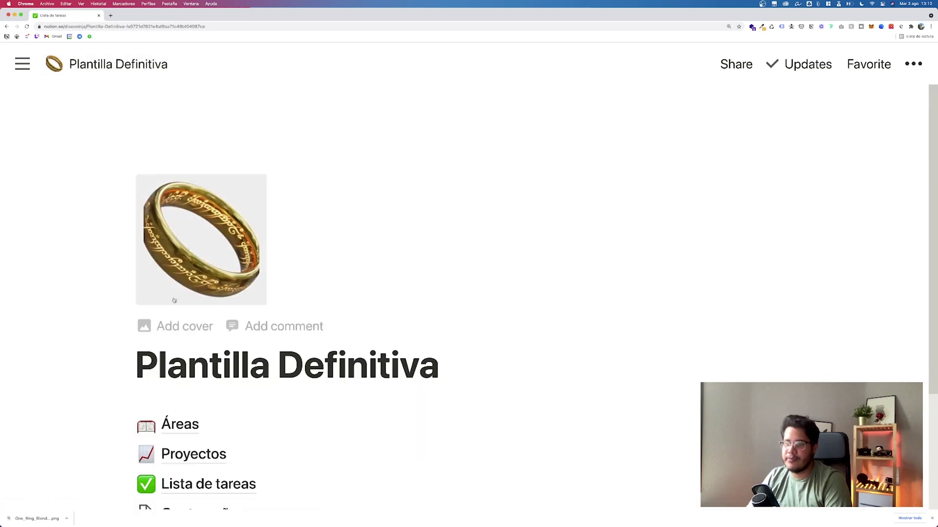
Step: Open Proyectos and scan Viaje a Madrid's columns for Vida Personal and Comprar boleto
click(200, 336)
scroll(293, 308, down, 2)
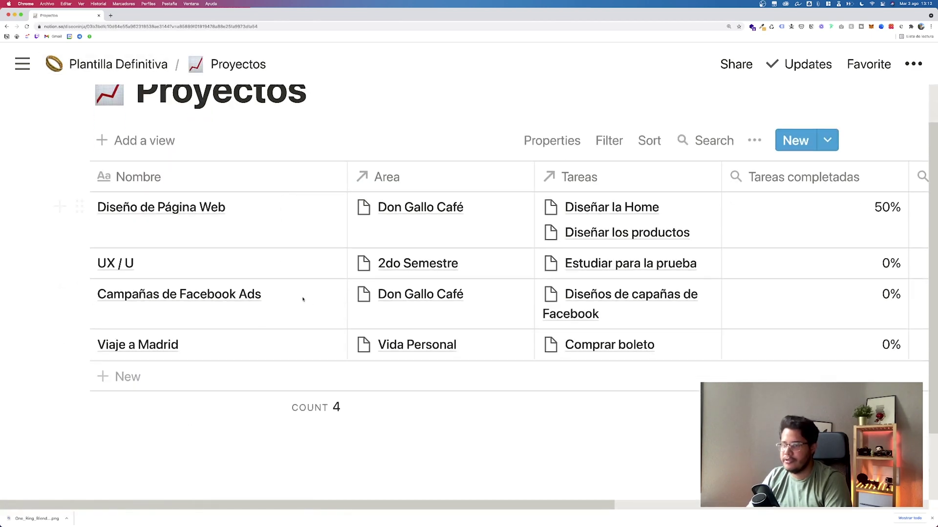
scroll(407, 348, right, 5)
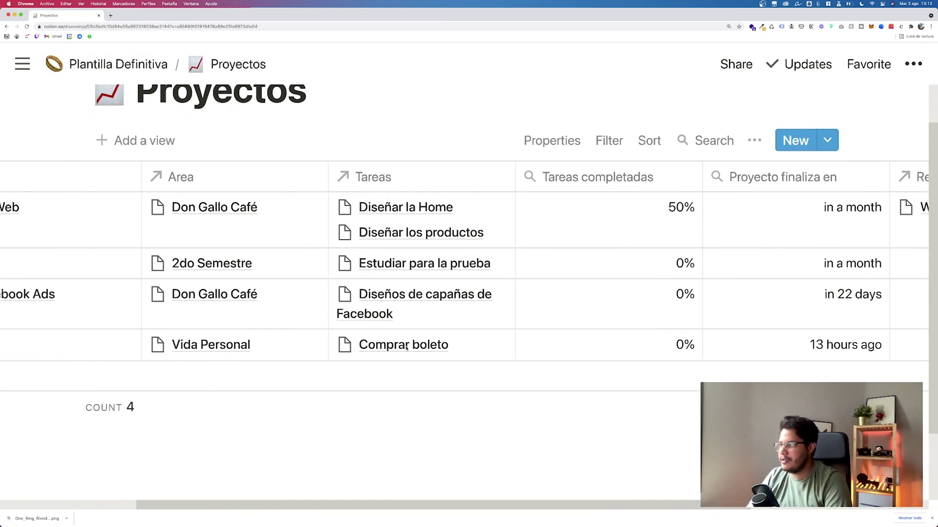
scroll(682, 346, right, 3)
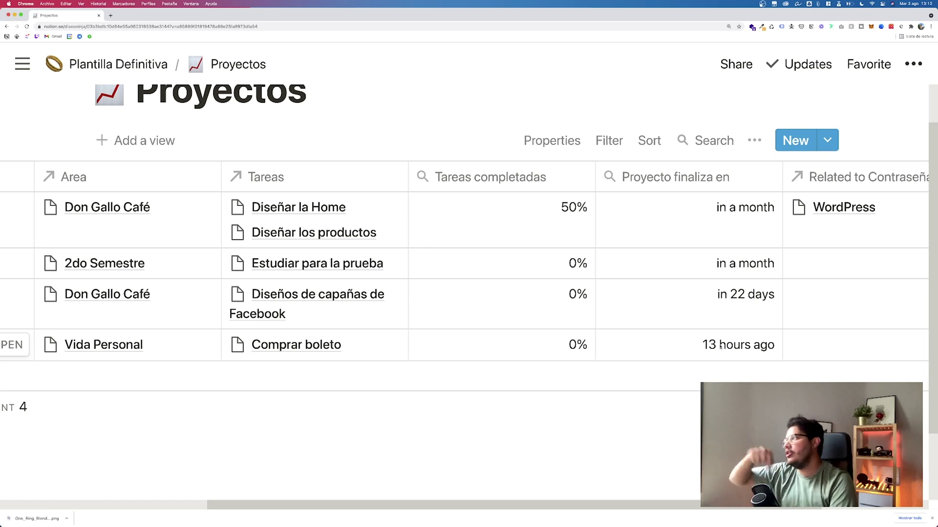
scroll(635, 332, left, 5)
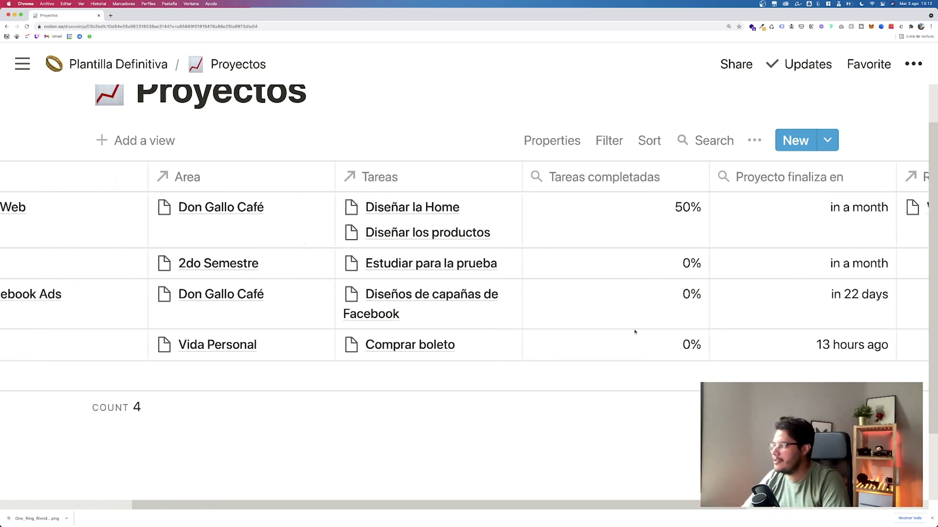
scroll(635, 332, right, 6)
scroll(634, 332, left, 7)
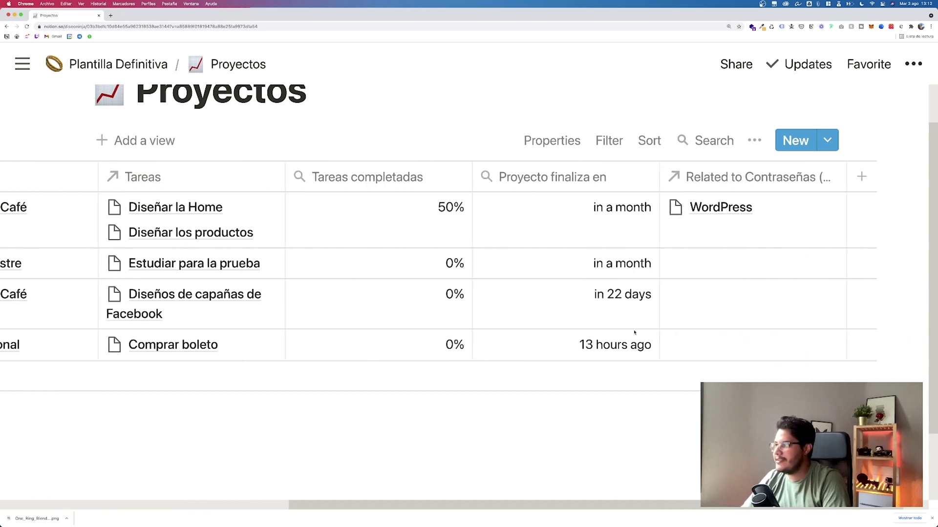